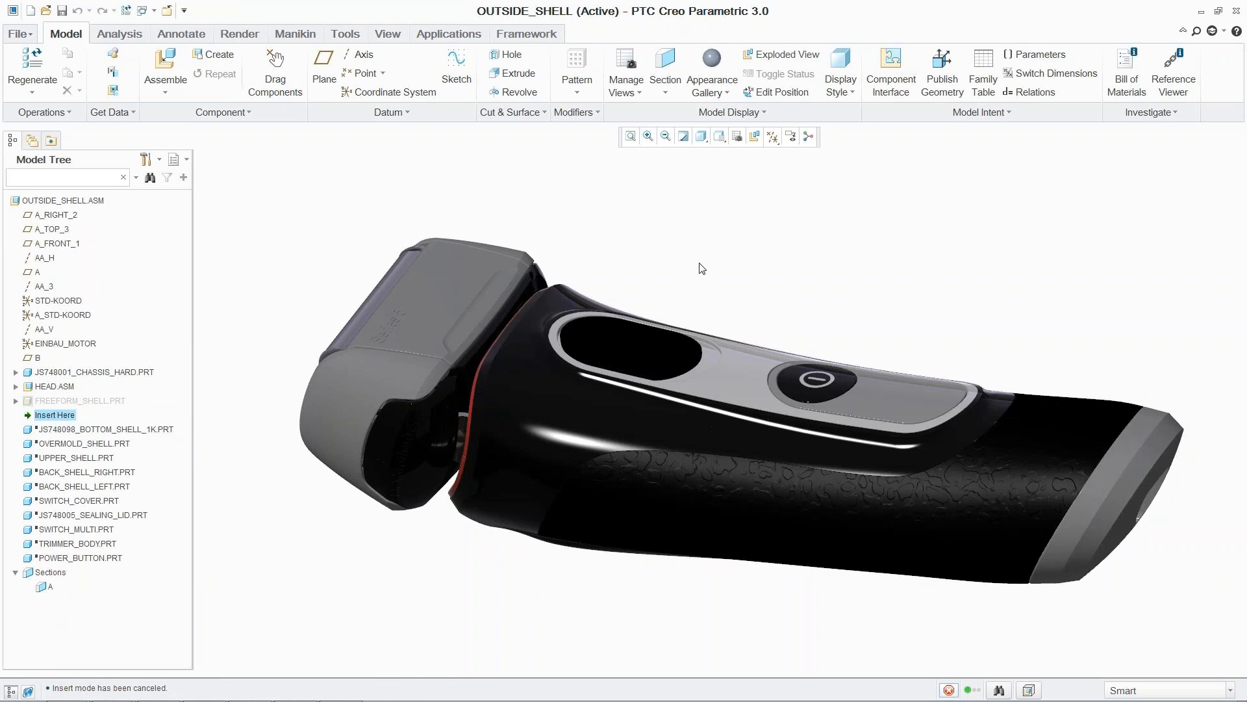
Show the shaver assembly in its exploded state and return it to the assembled state
left_click(753, 136)
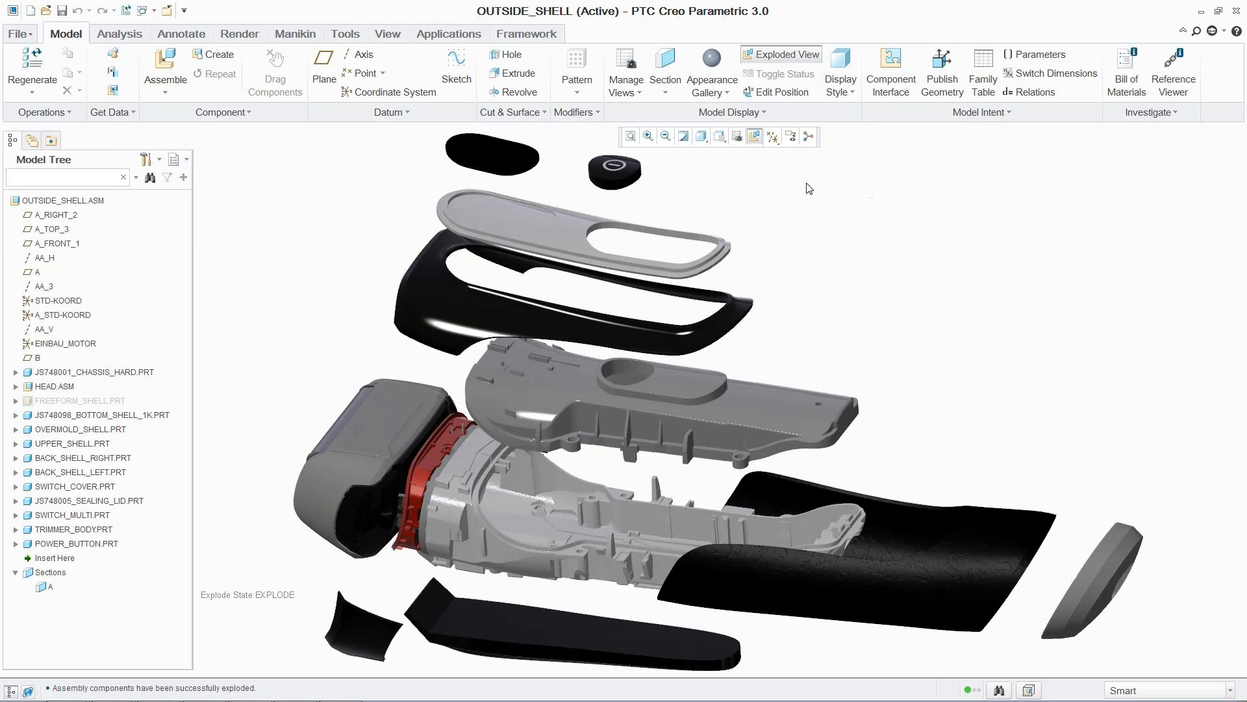
left_click(754, 137)
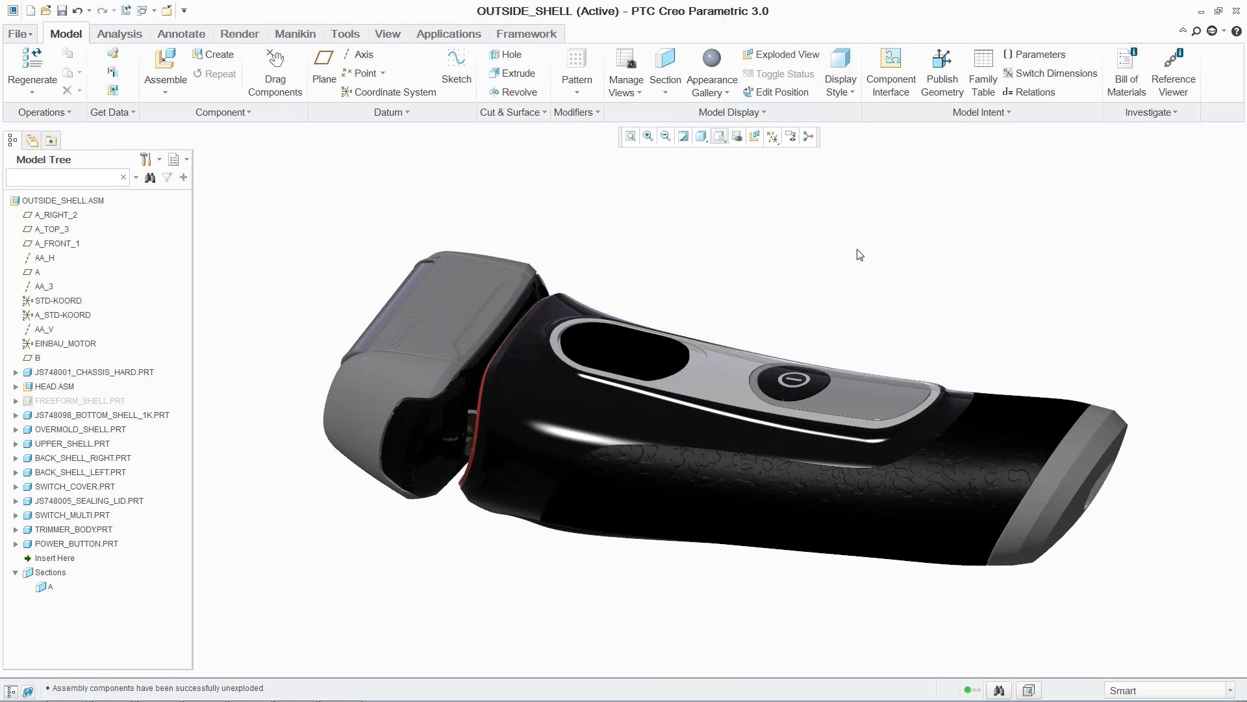
Start a Design Exploration session named color_and_shape_exploration, described as "Explore different materials and colors. Also change body shape."
left_click(14, 34)
mouse_move(53, 310)
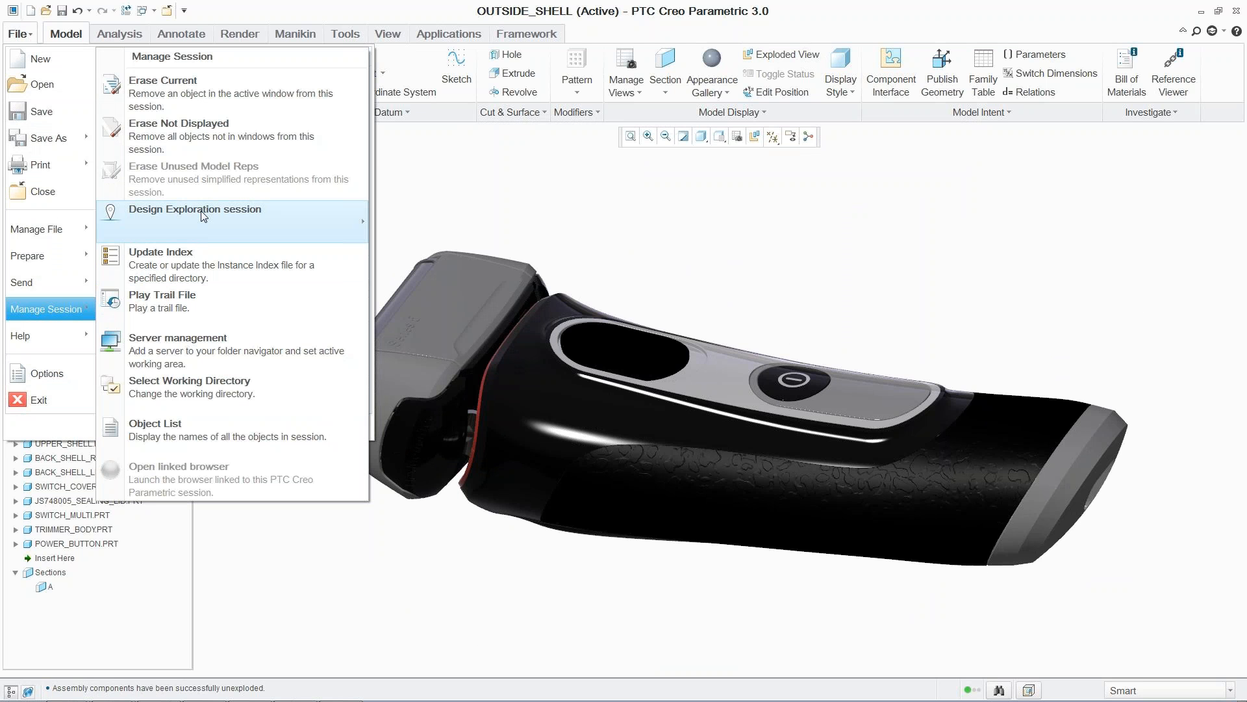
mouse_move(200, 211)
left_click(403, 218)
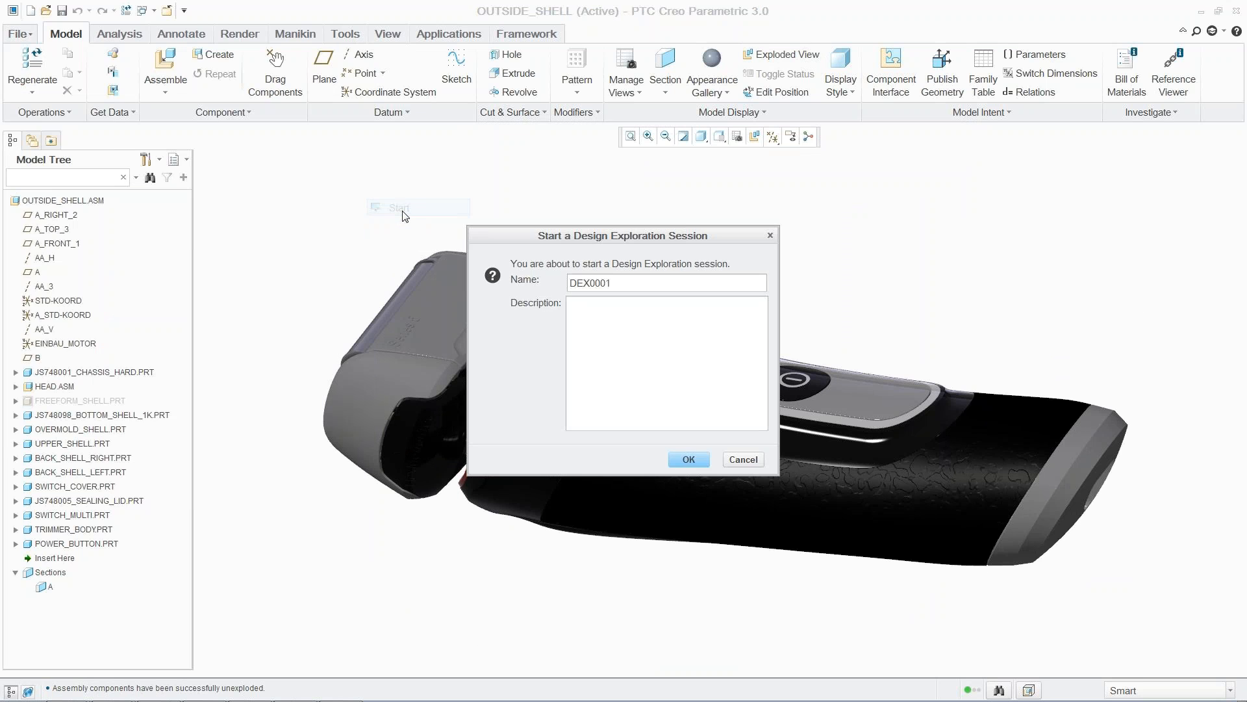
double_click(617, 280)
key("BackSpace")
type("color_and_shape_exploration")
left_click(600, 312)
type("Explore different materials and colors. Also change body shape.")
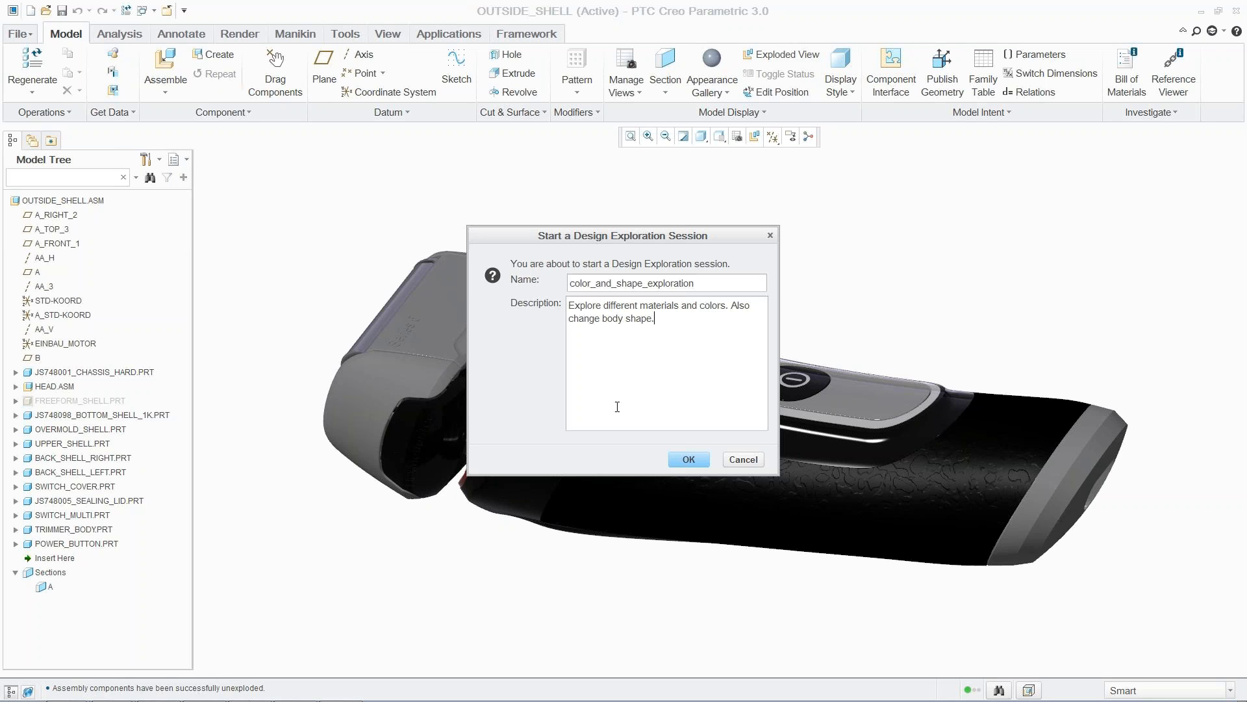
left_click(691, 463)
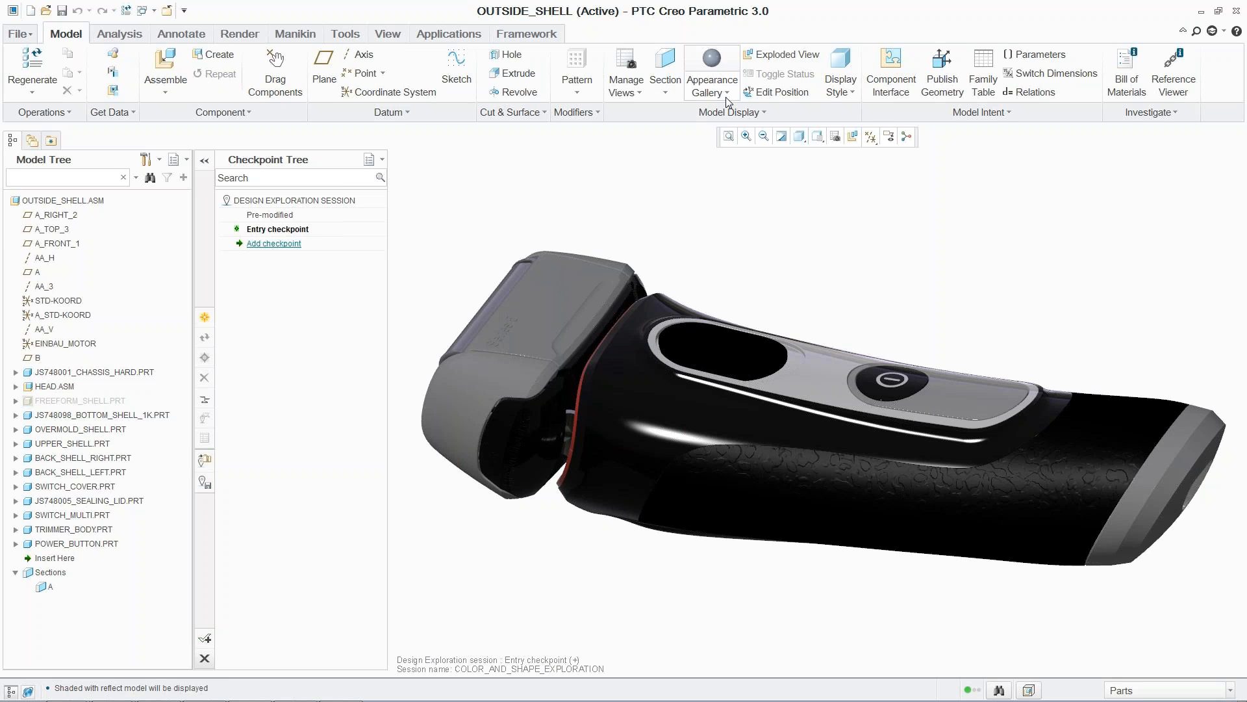
Edit the adv-rubber-black model appearance sampled from the shaver's grip, changing its color to blue
left_click(725, 100)
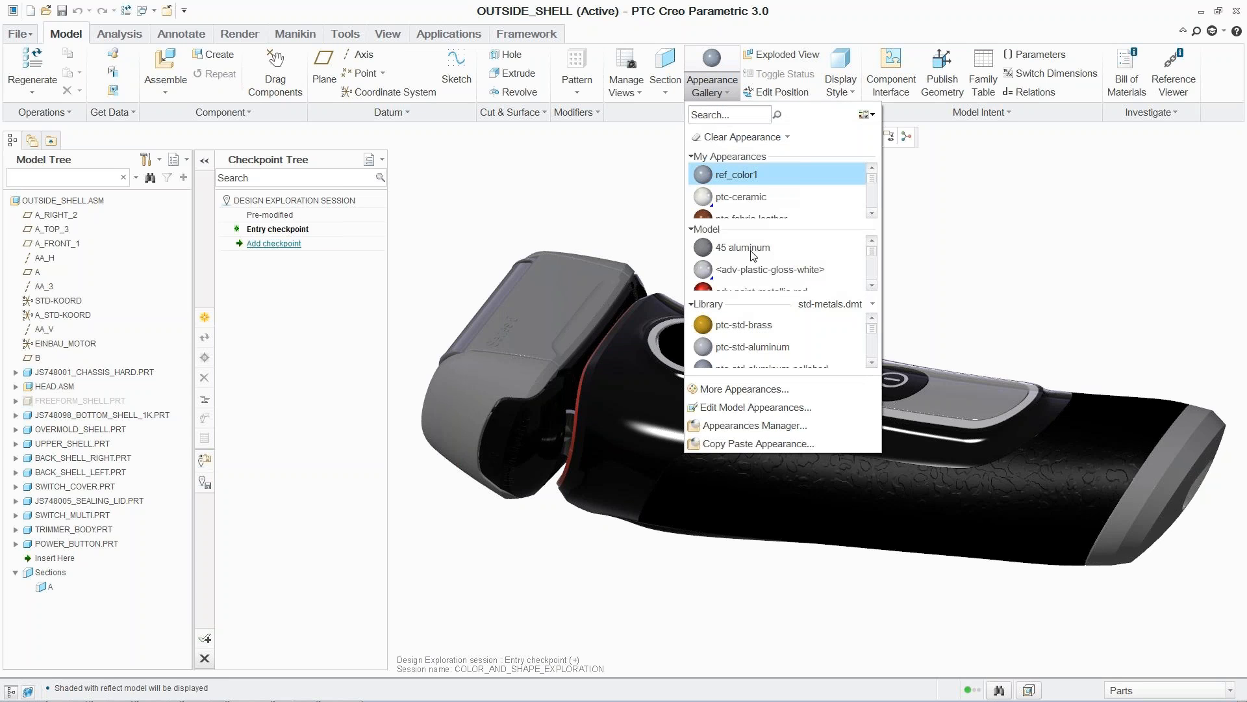
left_click(750, 406)
left_click(230, 153)
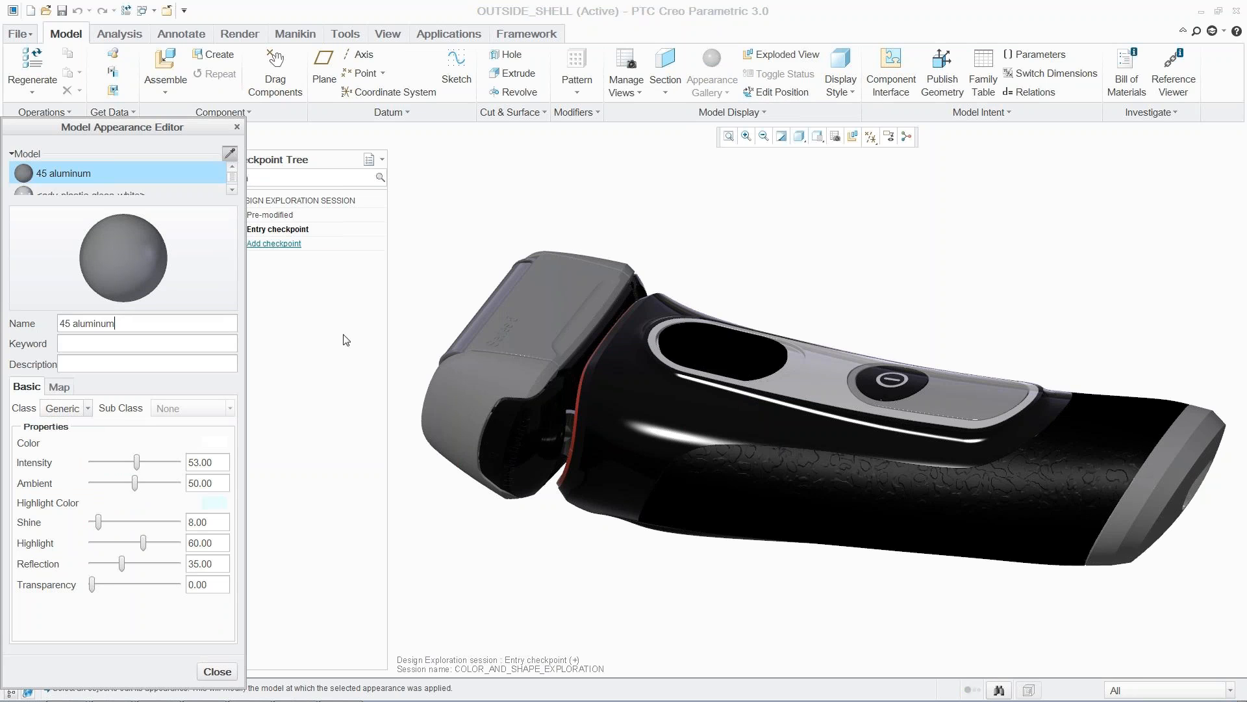
left_click(782, 479)
left_click(211, 443)
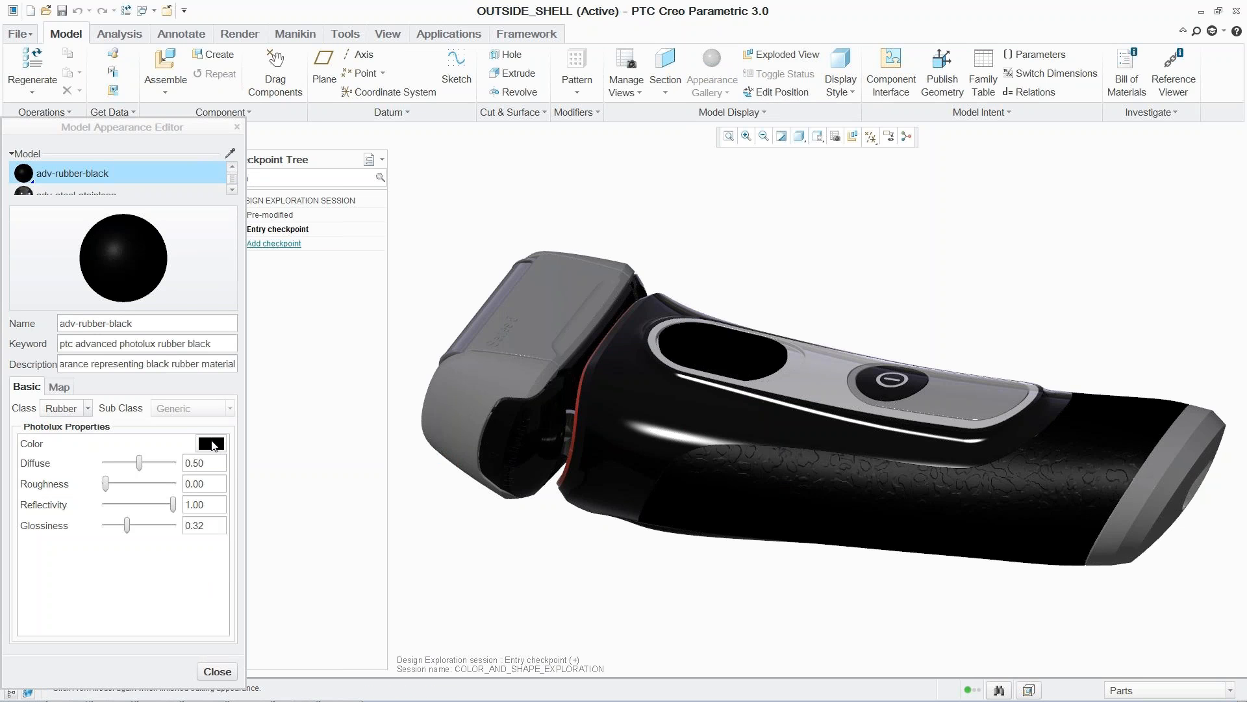
left_click_drag(1094, 312, 1185, 312)
left_click(1173, 359)
left_click(217, 671)
Apply the adv-chrome appearance to the upper shell, both back shells, the trimmer body and the two side parts of the head
left_click(728, 96)
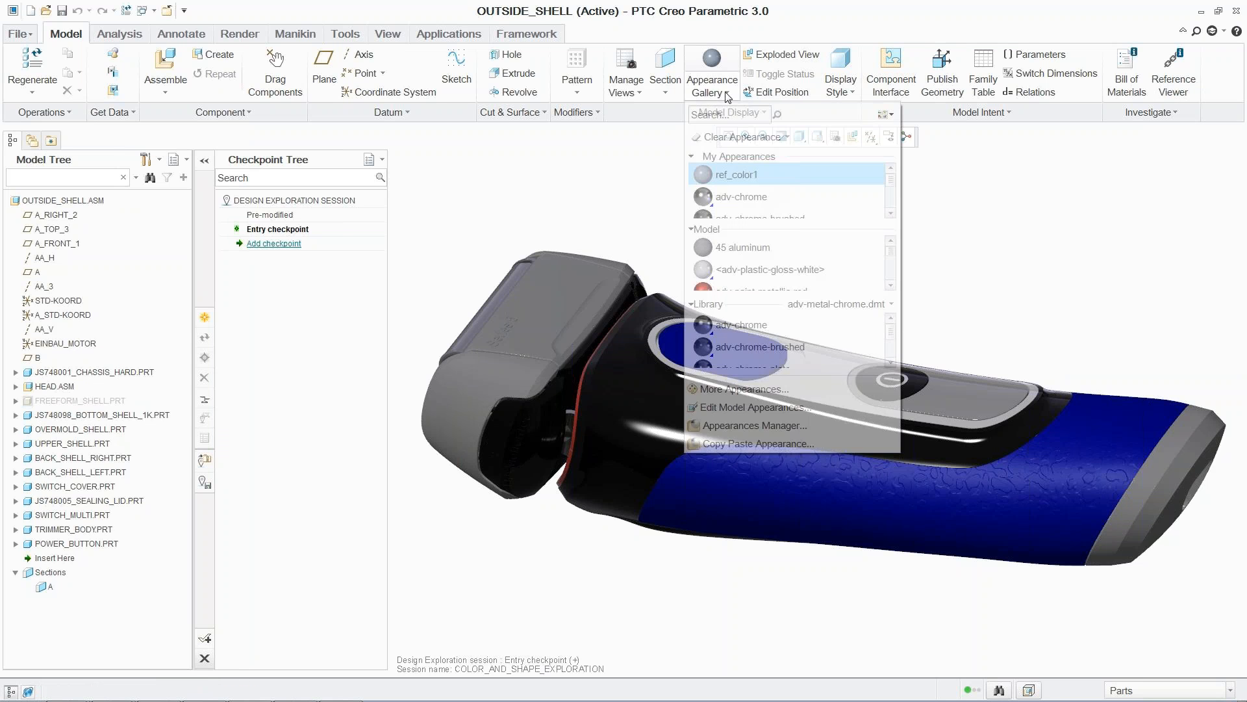
left_click(747, 323)
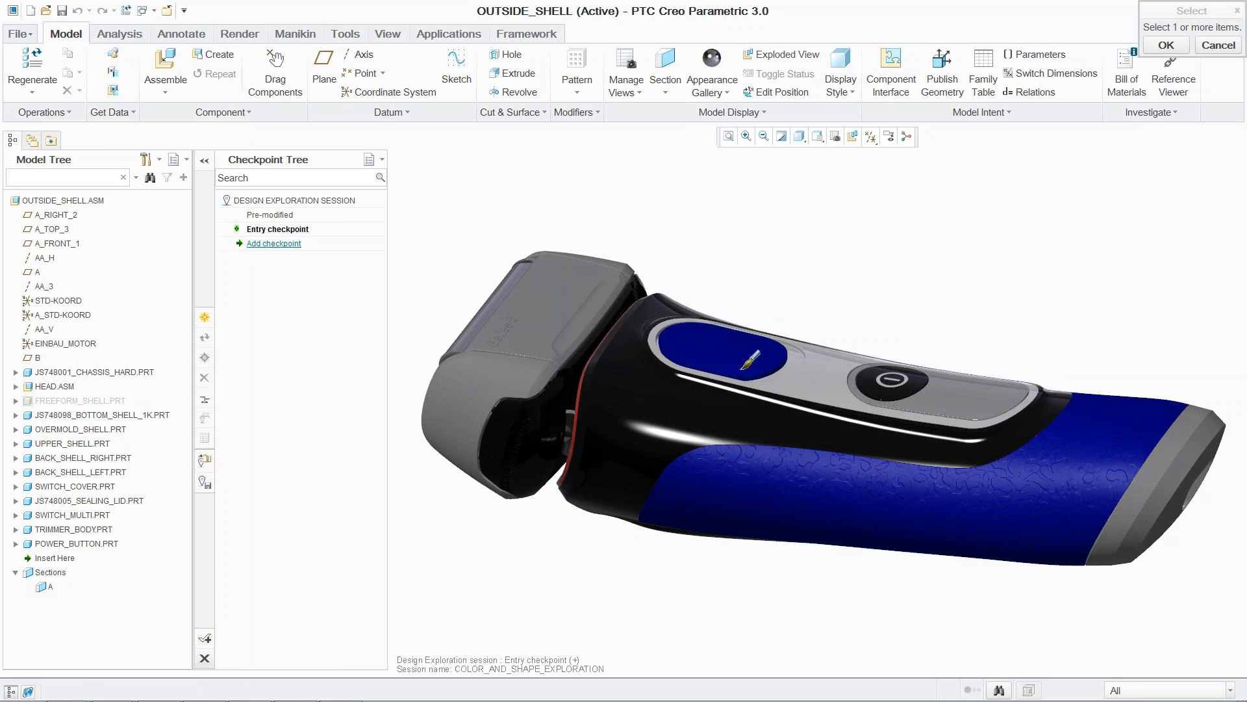
left_click(664, 448)
left_click(633, 462, "ctrl")
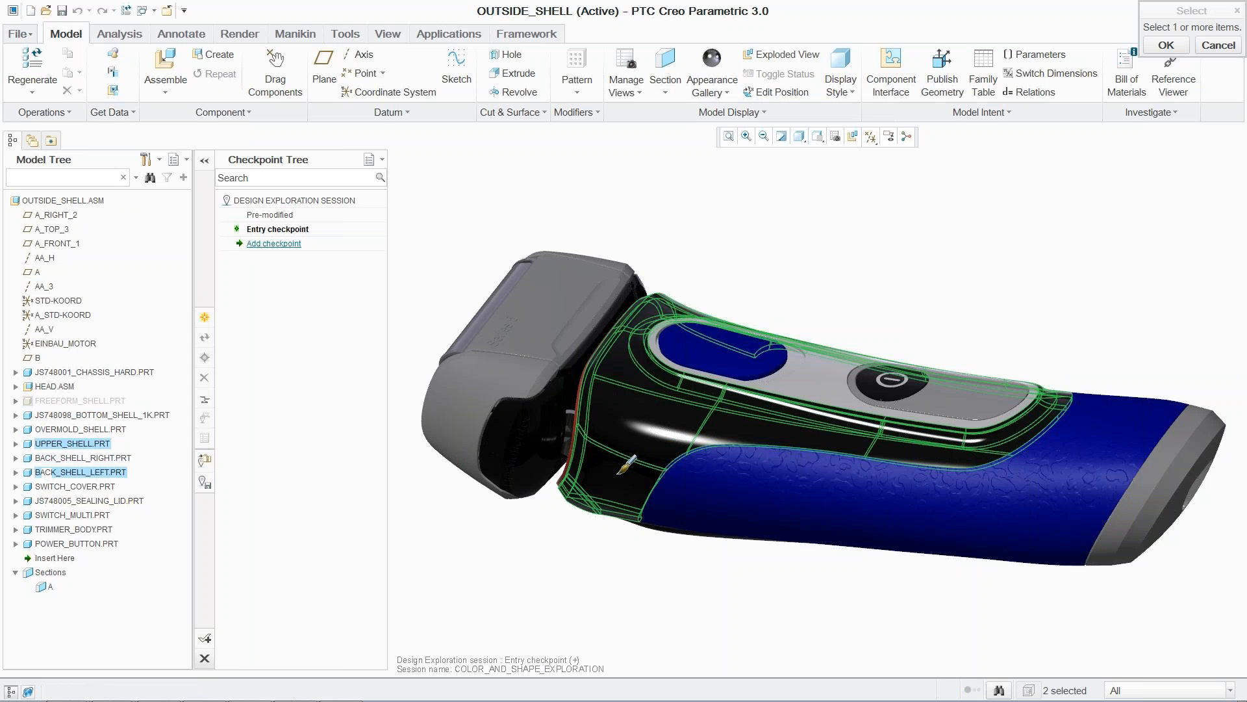
left_click(525, 436, "ctrl")
middle_click_drag(929, 296, 1002, 271)
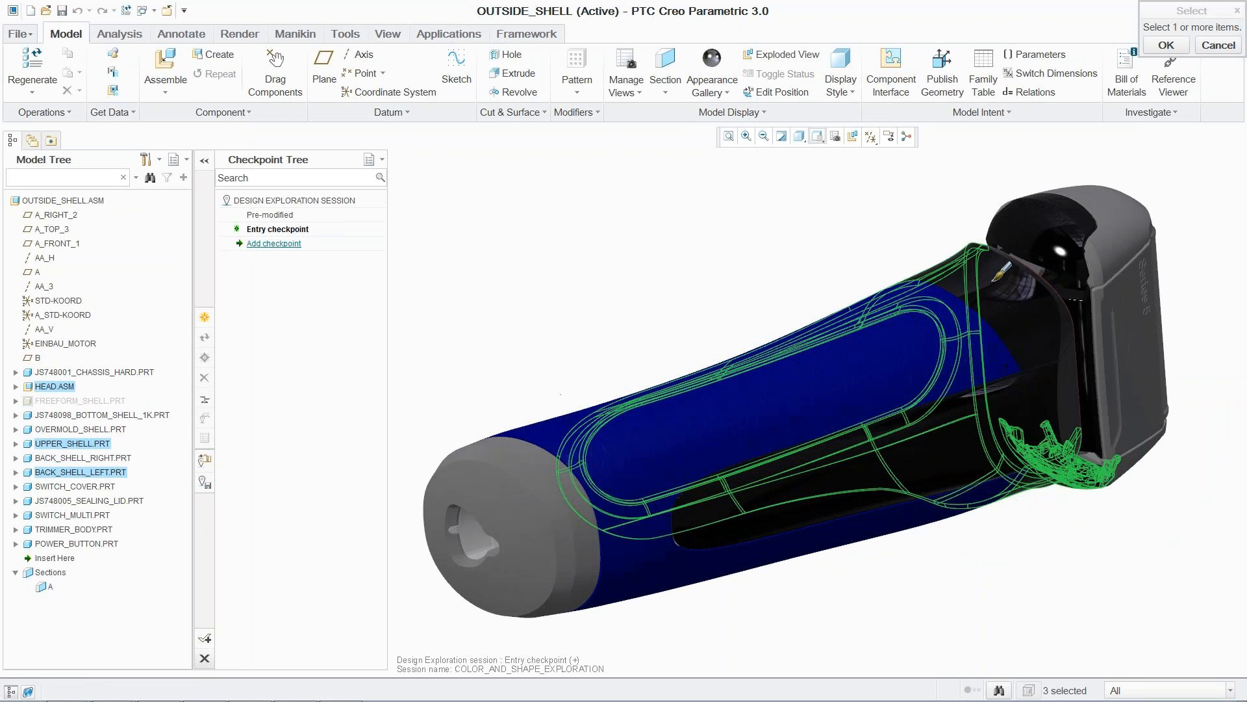
left_click(994, 279, "ctrl")
left_click(1027, 241, "ctrl")
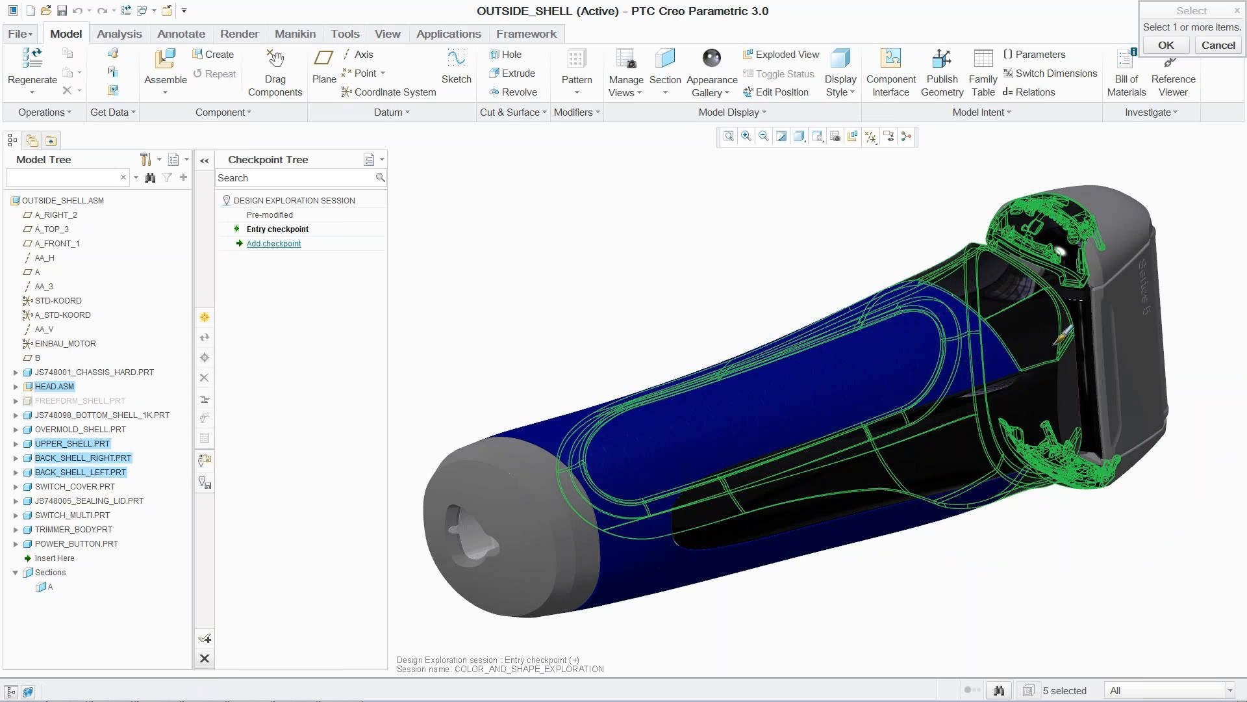
left_click(1067, 383, "ctrl")
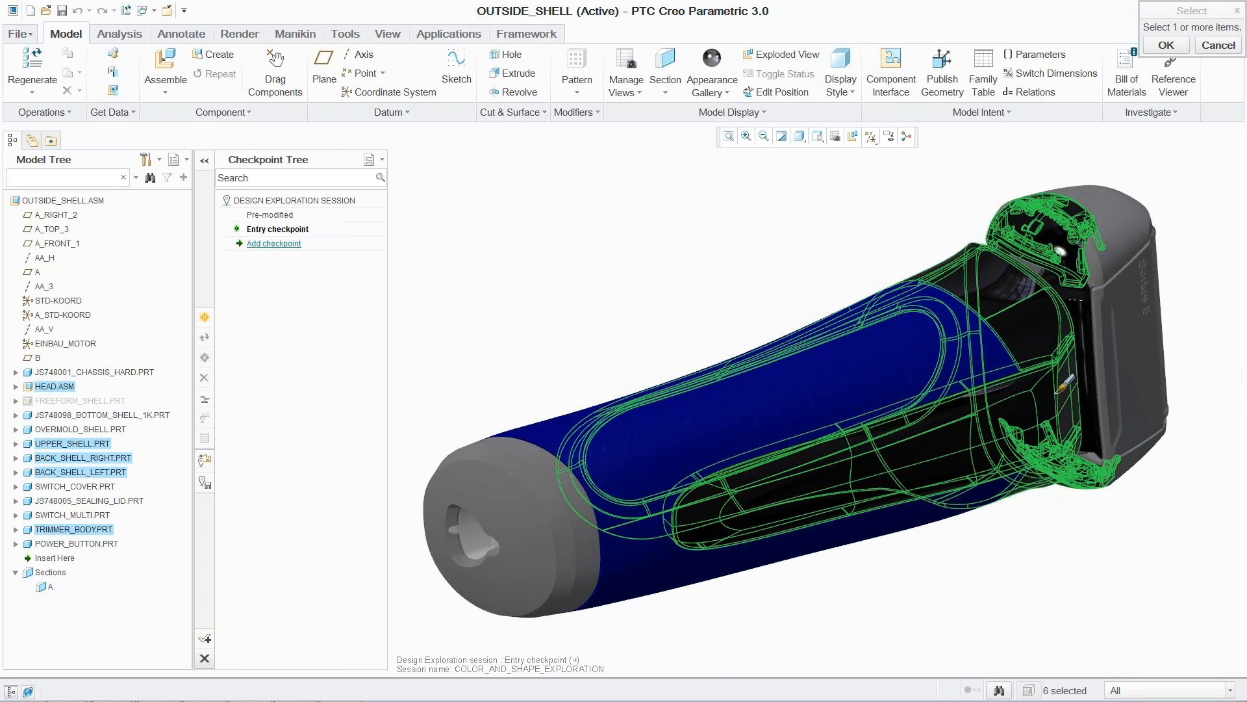
left_click(1166, 45)
key("ctrl+d")
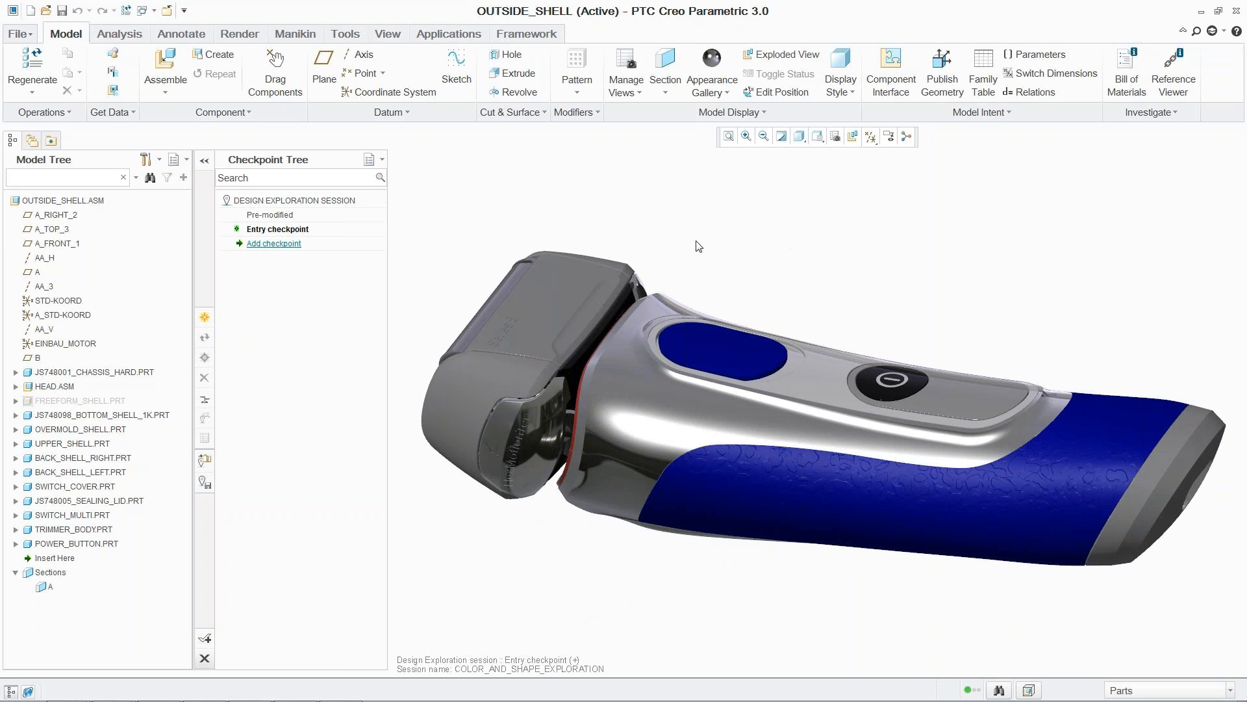
Add a design exploration checkpoint named Blue Chrome with the keyword Blue
left_click(204, 318)
left_click_drag(620, 254, 562, 254)
key("BackSpace")
type("Blue Chrome")
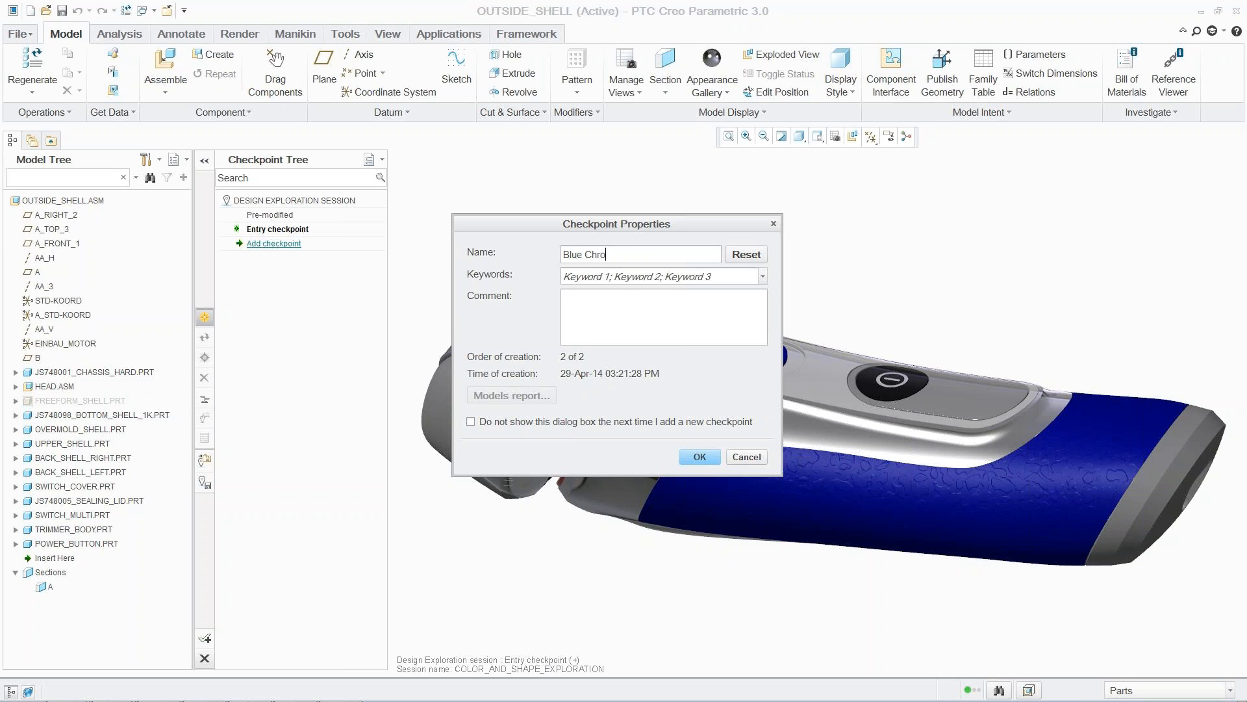
left_click(702, 281)
type("Blue")
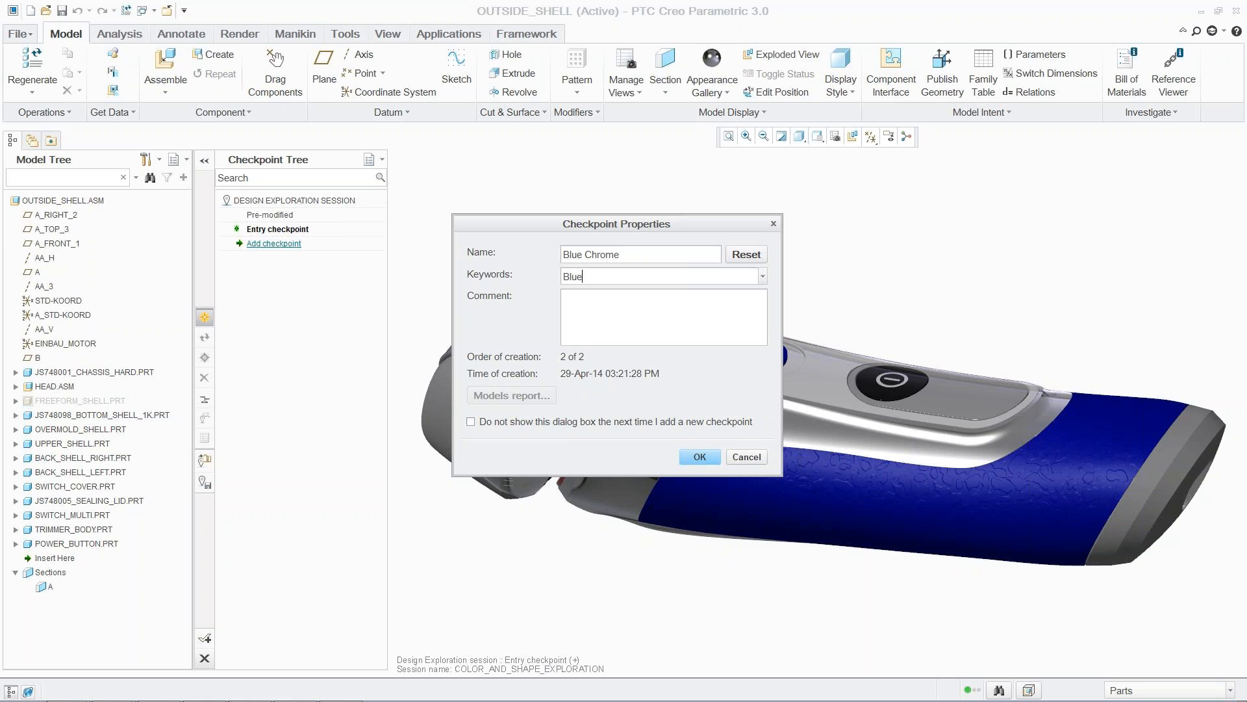
left_click(698, 457)
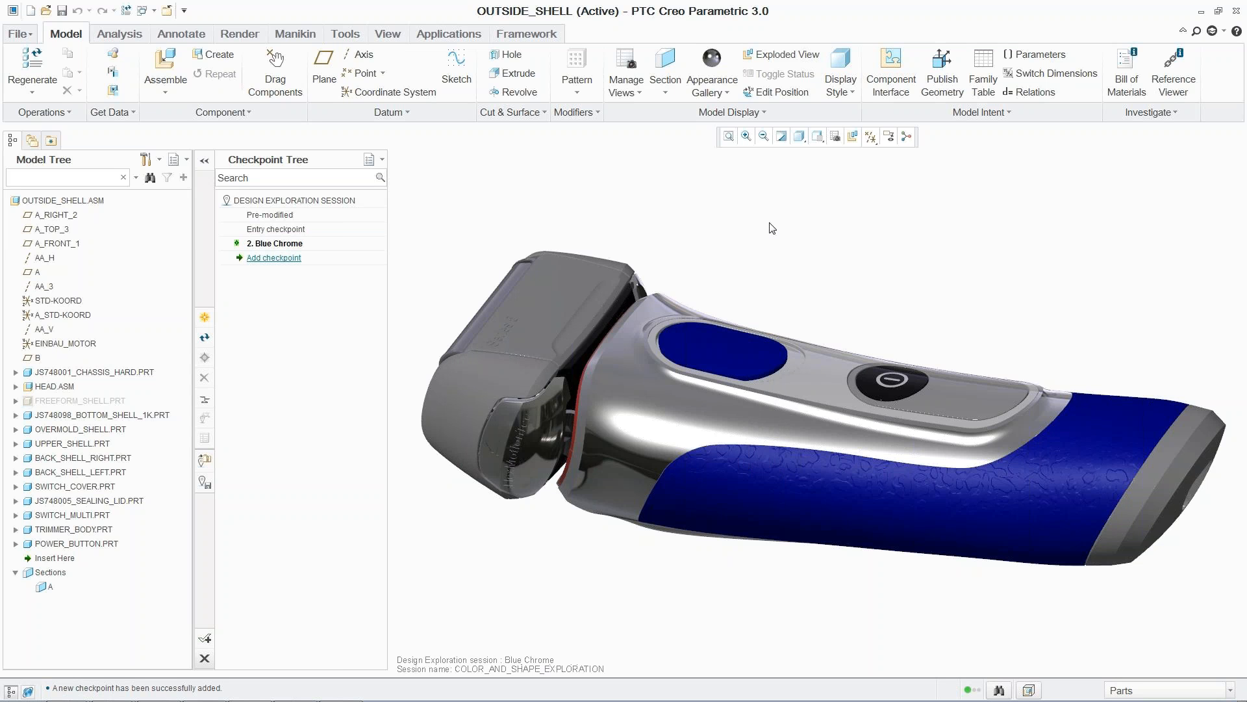
Edit the rubber appearance sampled from the shaver's grip, changing its color to red
left_click(733, 96)
left_click(750, 408)
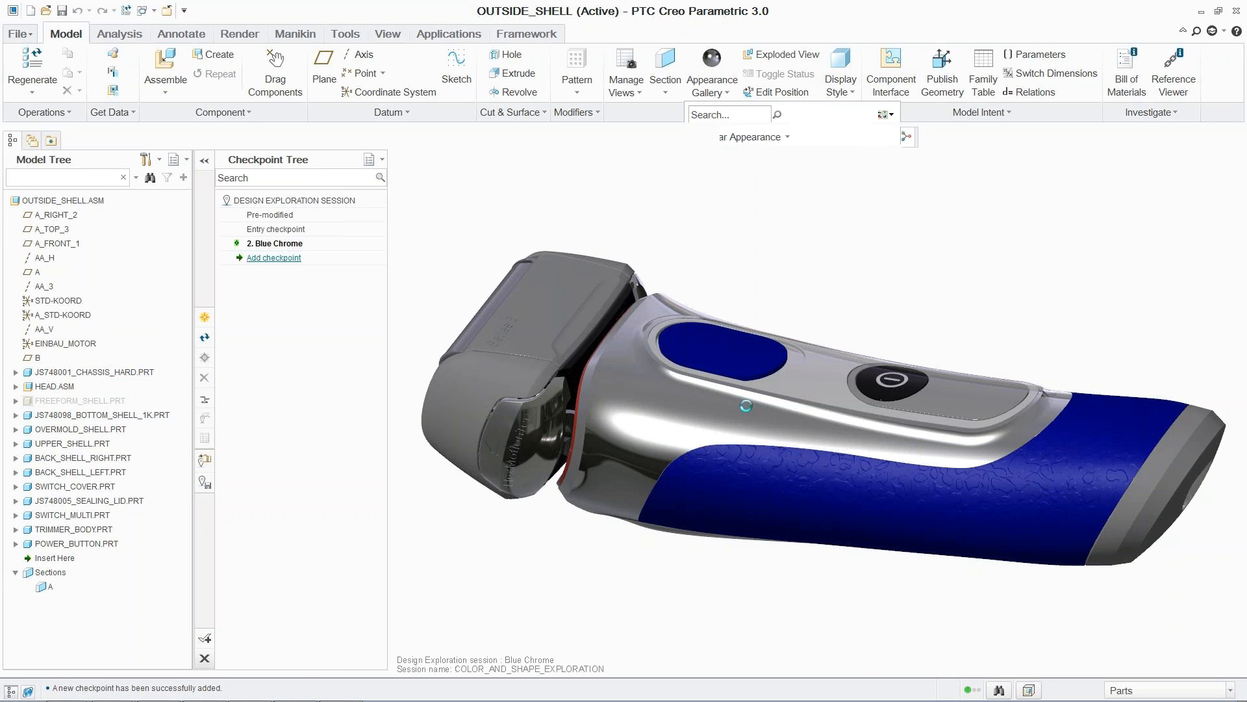
left_click(798, 496)
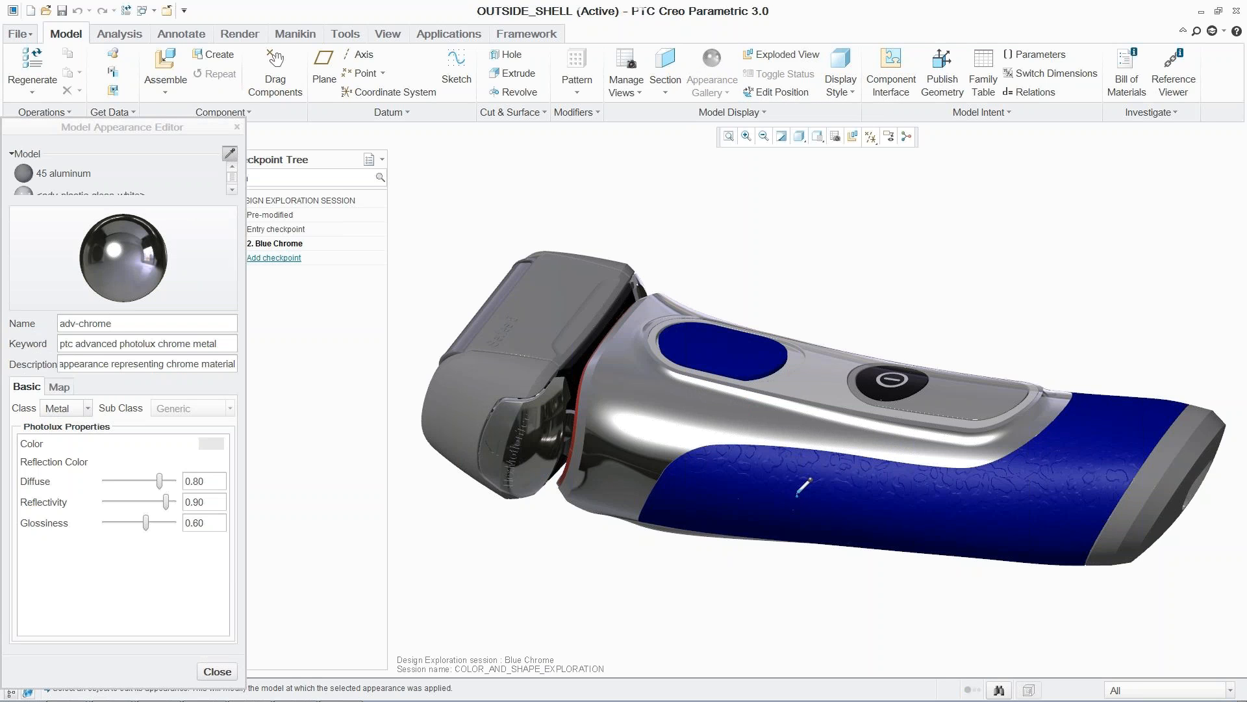
left_click(210, 443)
left_click_drag(1091, 268, 1186, 268)
left_click_drag(1186, 312, 1091, 312)
left_click(1162, 353)
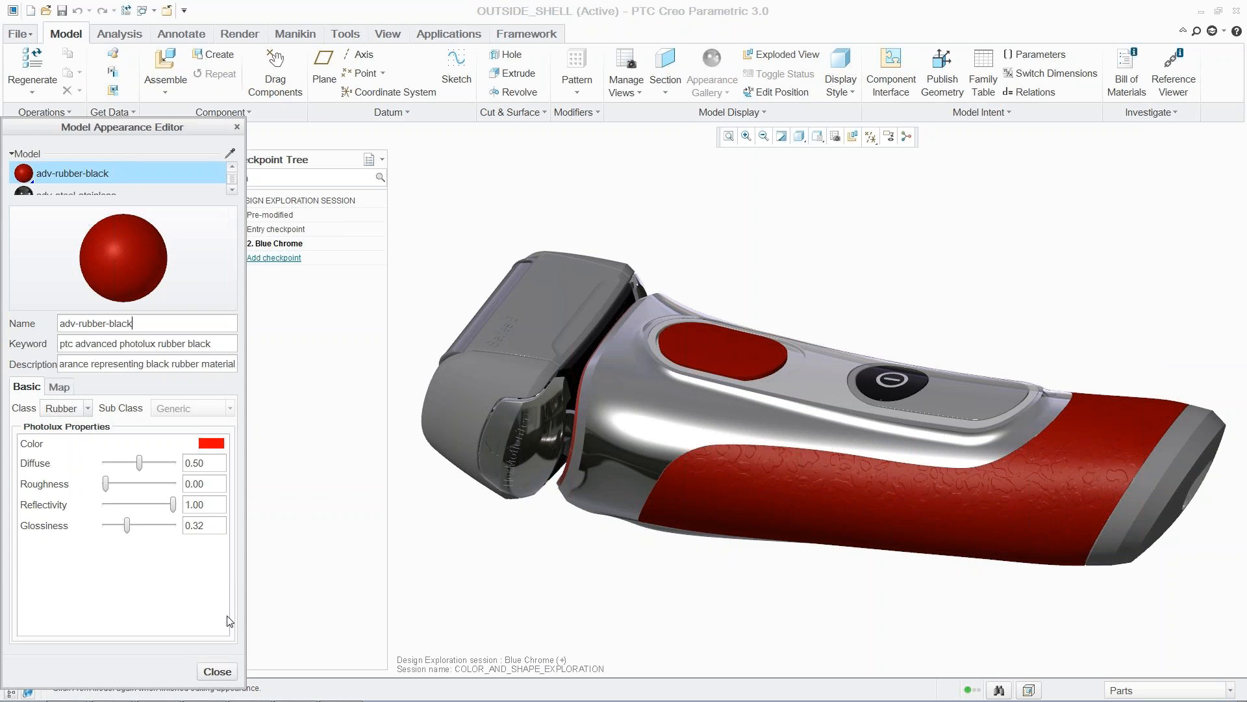
left_click(217, 671)
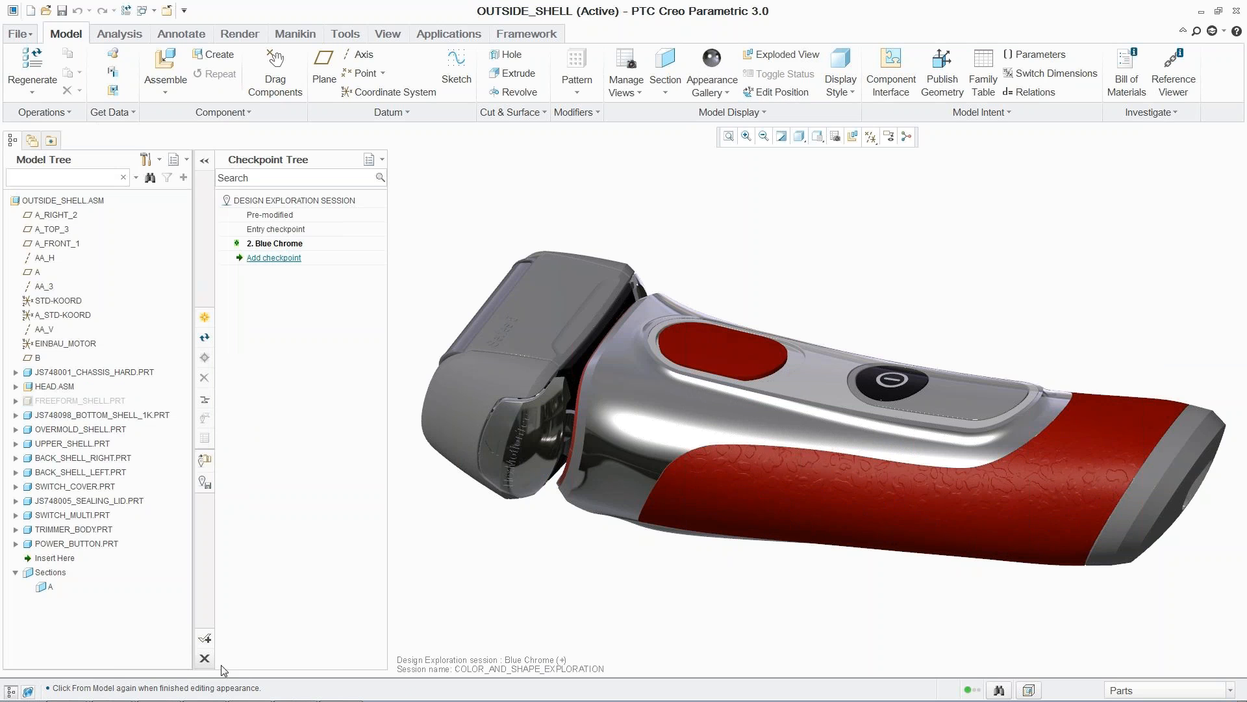
Apply the adv-paint-metallic-red appearance to the power button
left_click(728, 93)
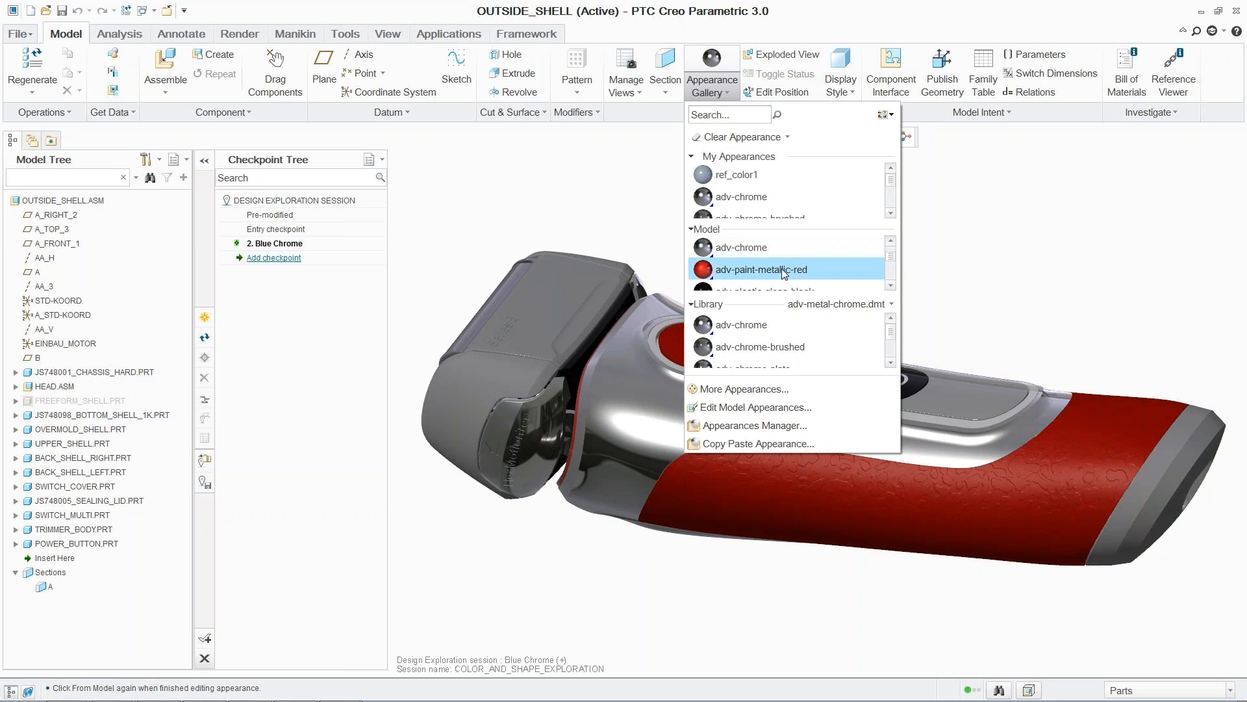
left_click(784, 271)
left_click(891, 382)
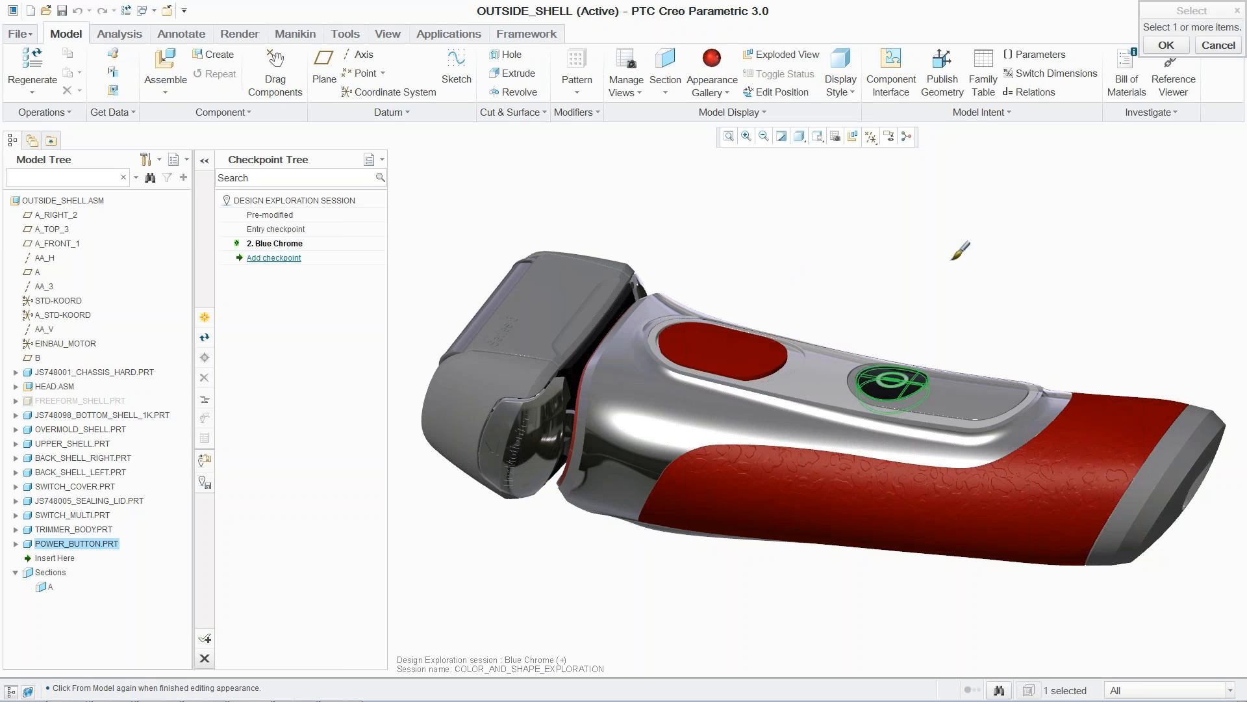
middle_click(955, 265)
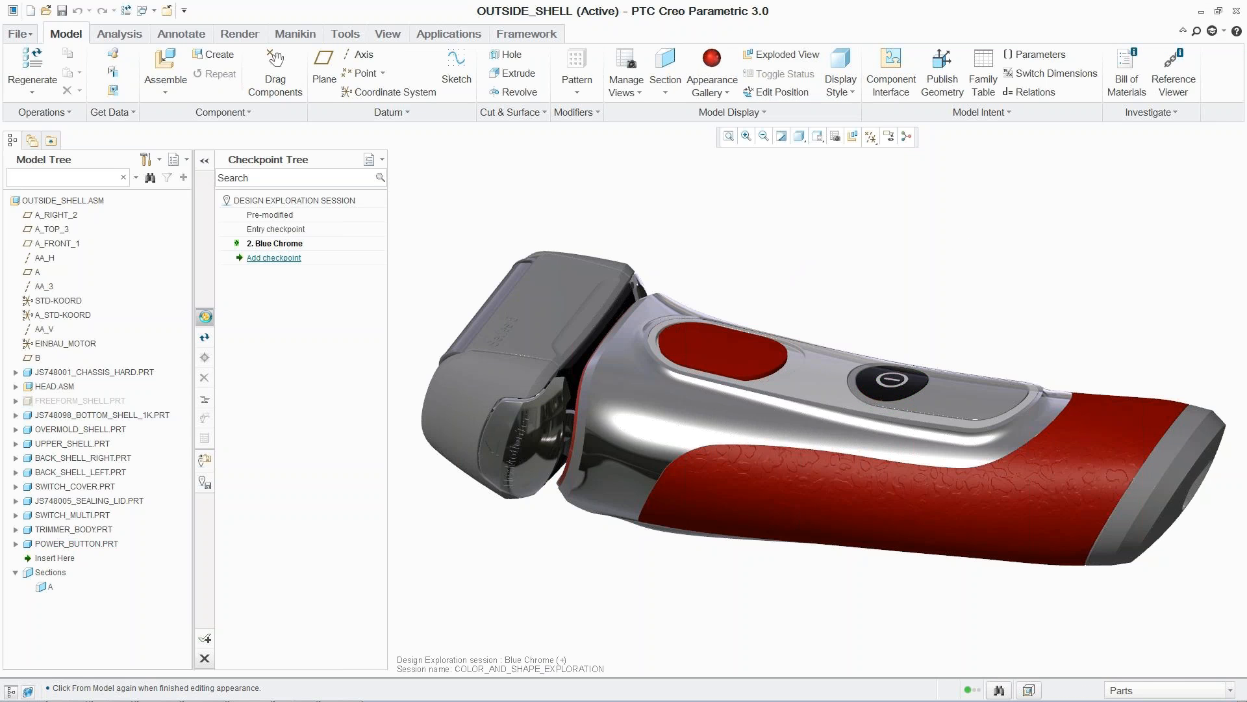
Add a design exploration checkpoint named Red Chrome with the keyword Red
left_click(206, 317)
triple_click(642, 255)
key("BackSpace")
type("Red Chrome")
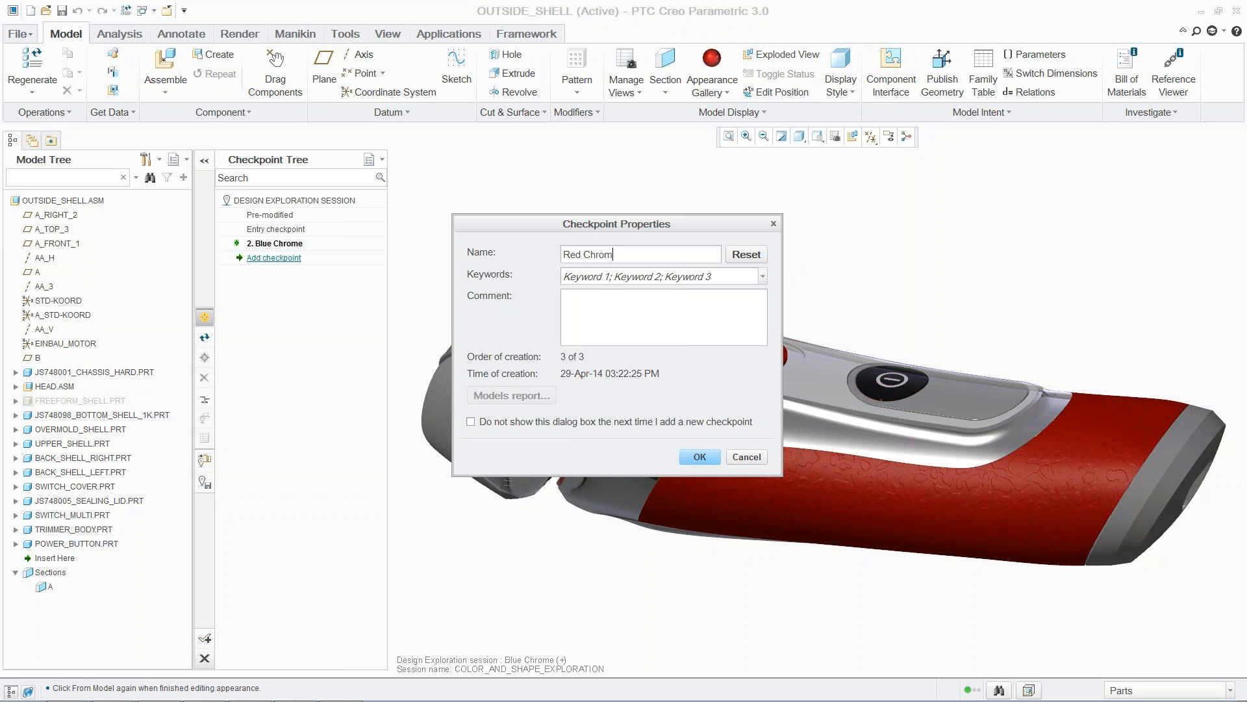
left_click(721, 281)
type("Red")
left_click(699, 457)
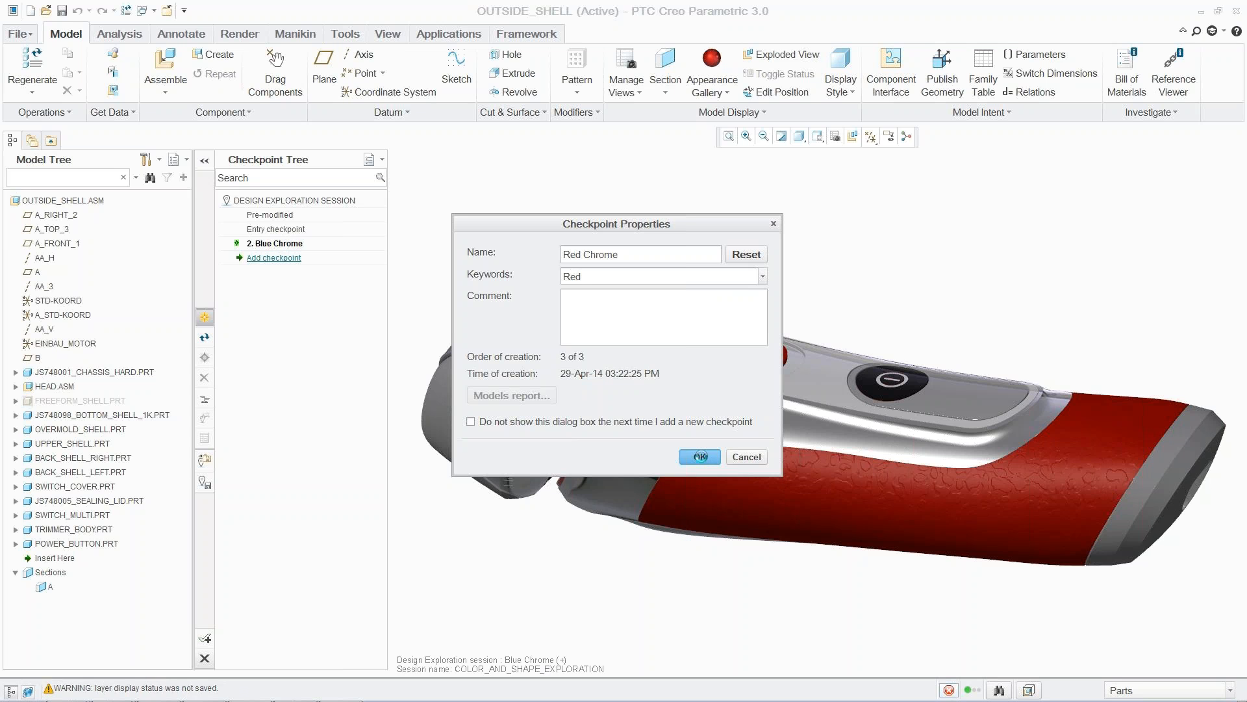
Open the hidden FREEFORM_SHELL part from the assembly in its own window
left_click(102, 404)
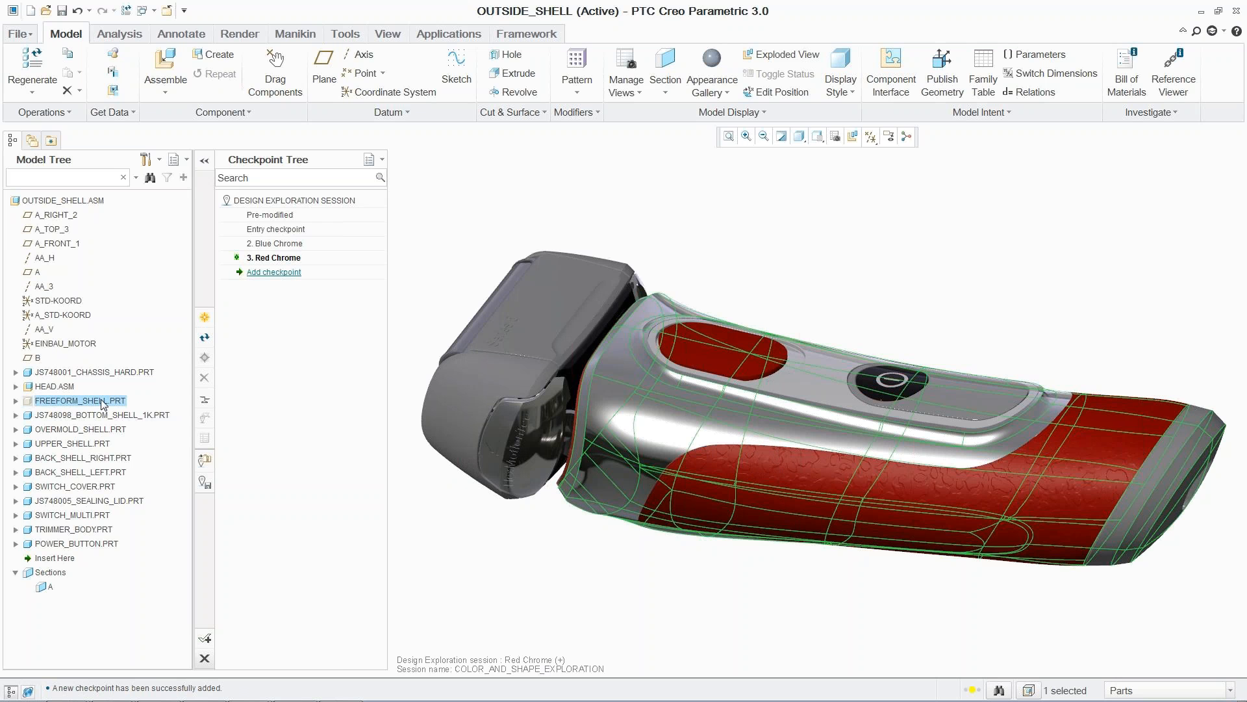
right_click(102, 404)
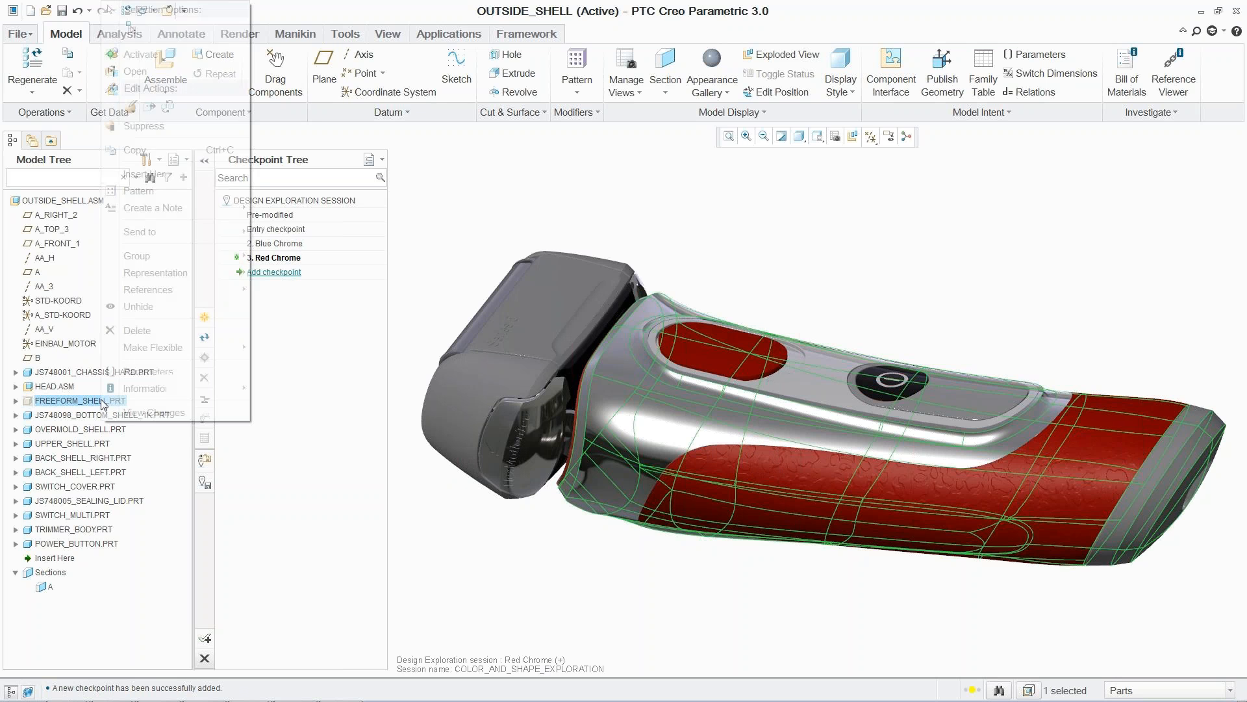
left_click(135, 70)
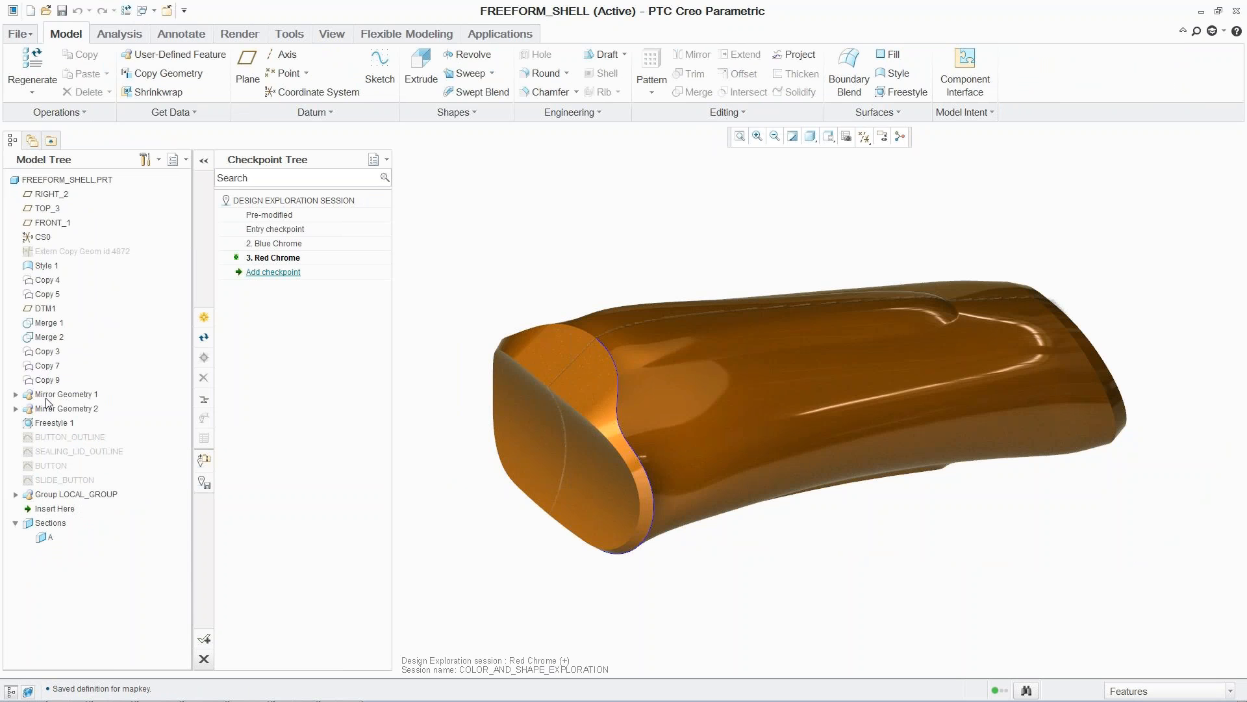
Edit the definition of the Freestyle 1 feature and switch its control mesh to Level 2
left_click(51, 424)
right_click(51, 424)
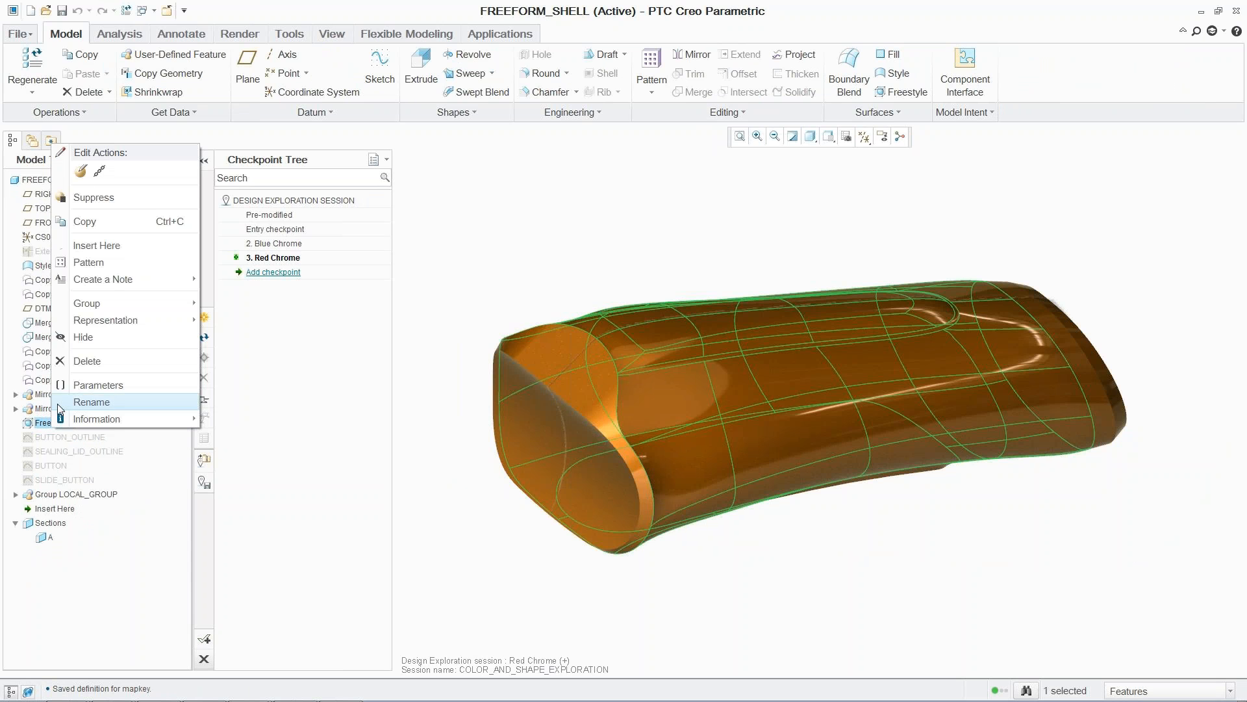
left_click(82, 171)
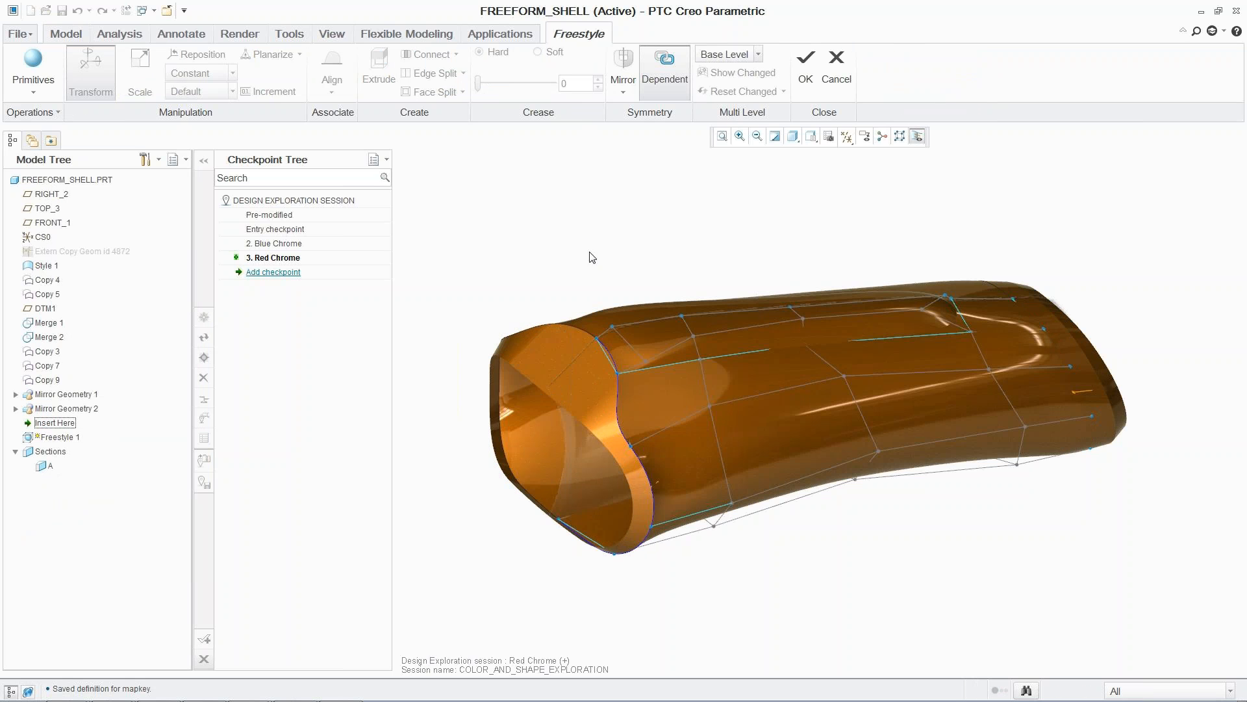
left_click(758, 54)
left_click(715, 99)
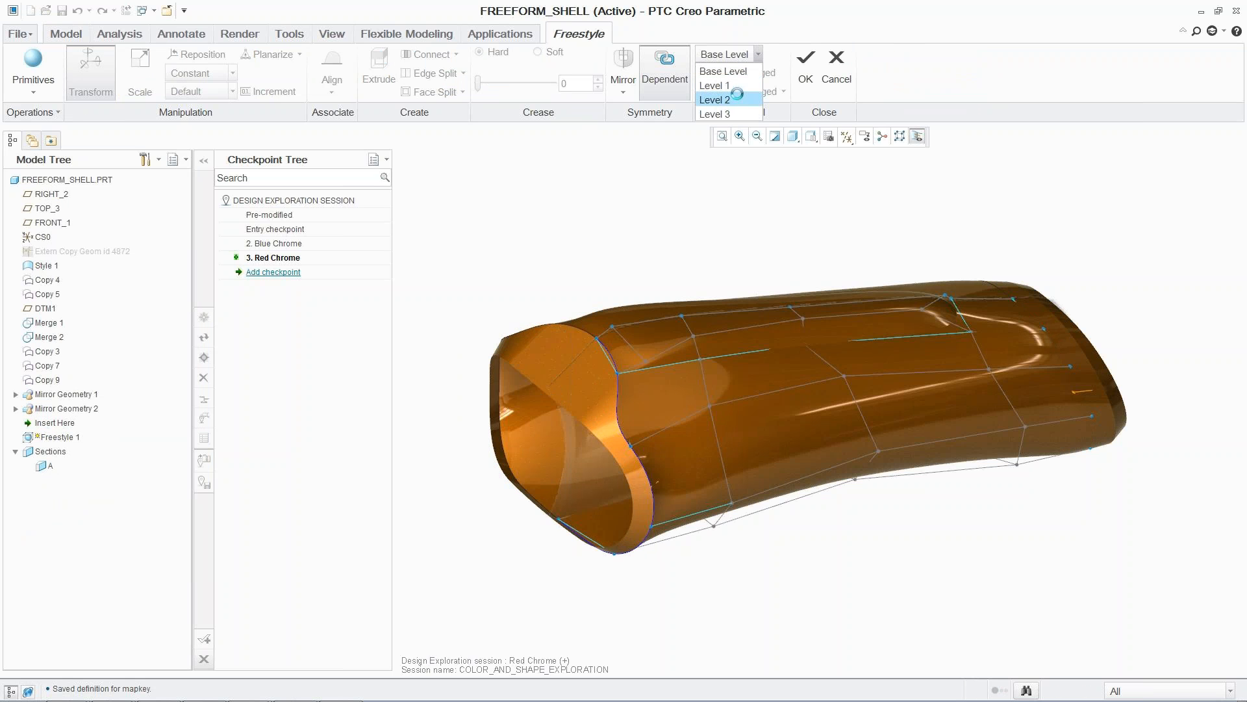
key("s")
key("1")
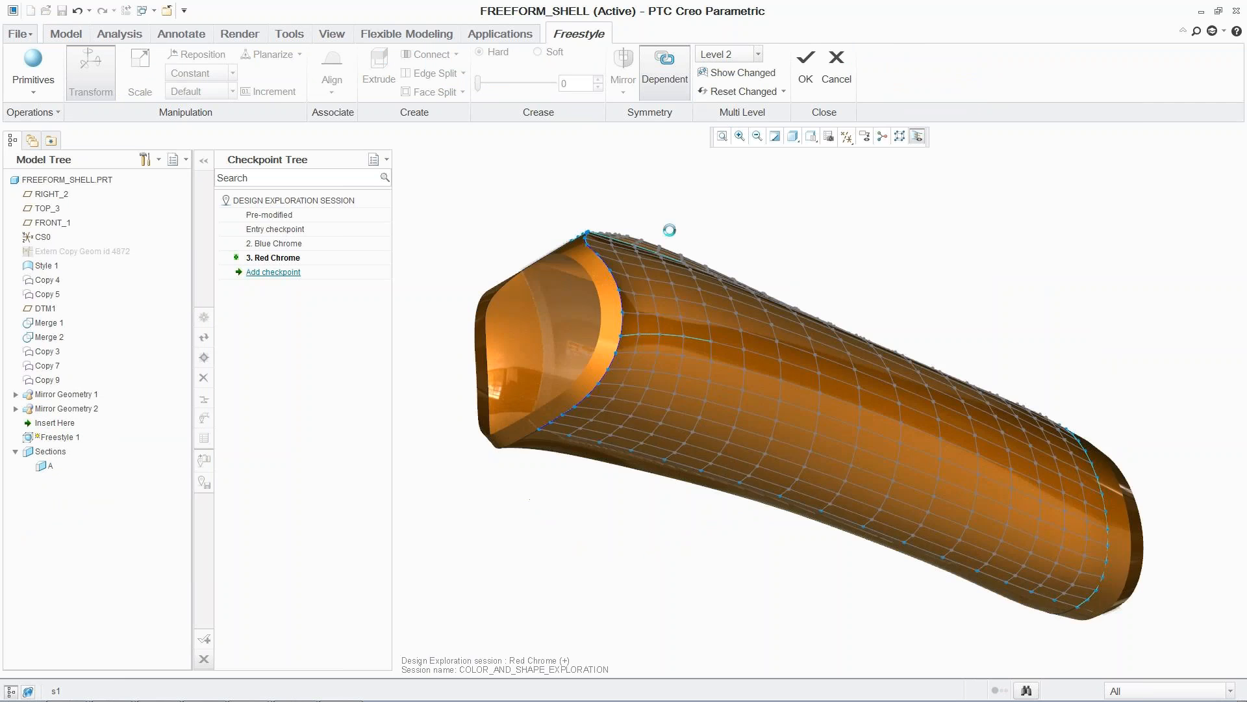
Select two pairs of faces on the Level 2 mesh along the button side, reorient the dragger to the reference CSYS, raise them and accept the Freestyle edit
left_click(1141, 691)
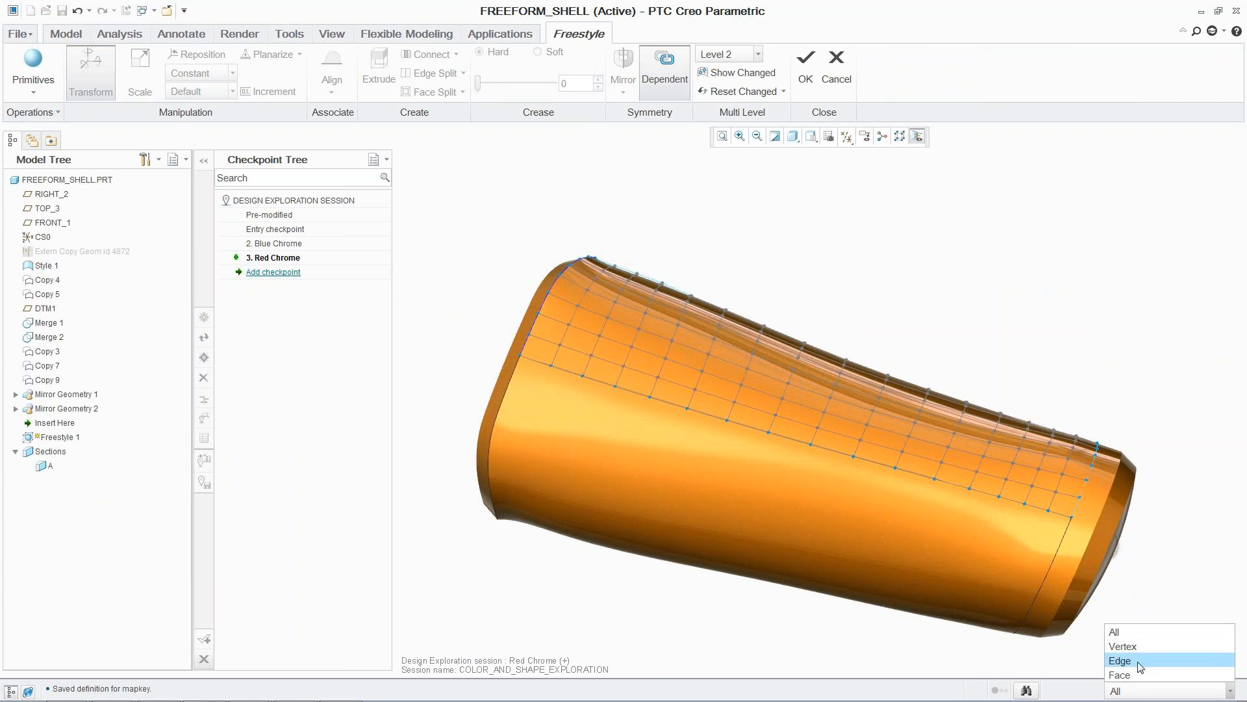
left_click(1135, 674)
left_click(728, 351)
left_click(712, 403, "shift")
key("s")
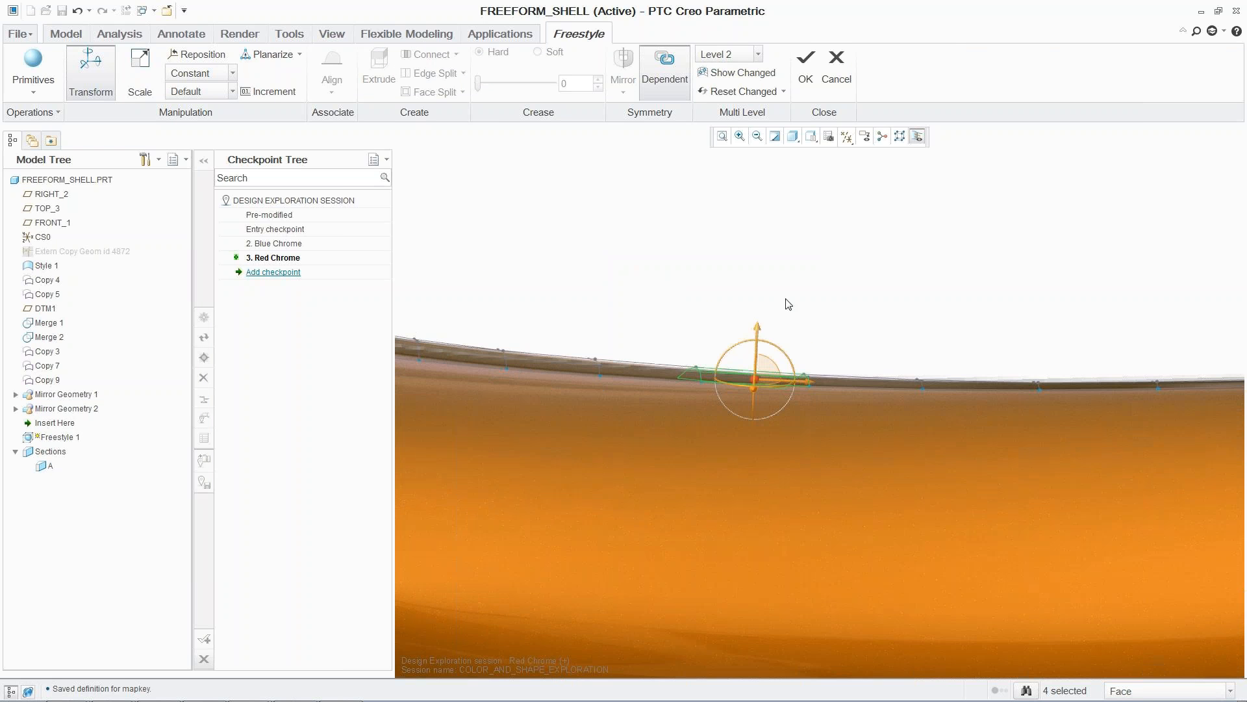
right_click(760, 339)
left_click(820, 442)
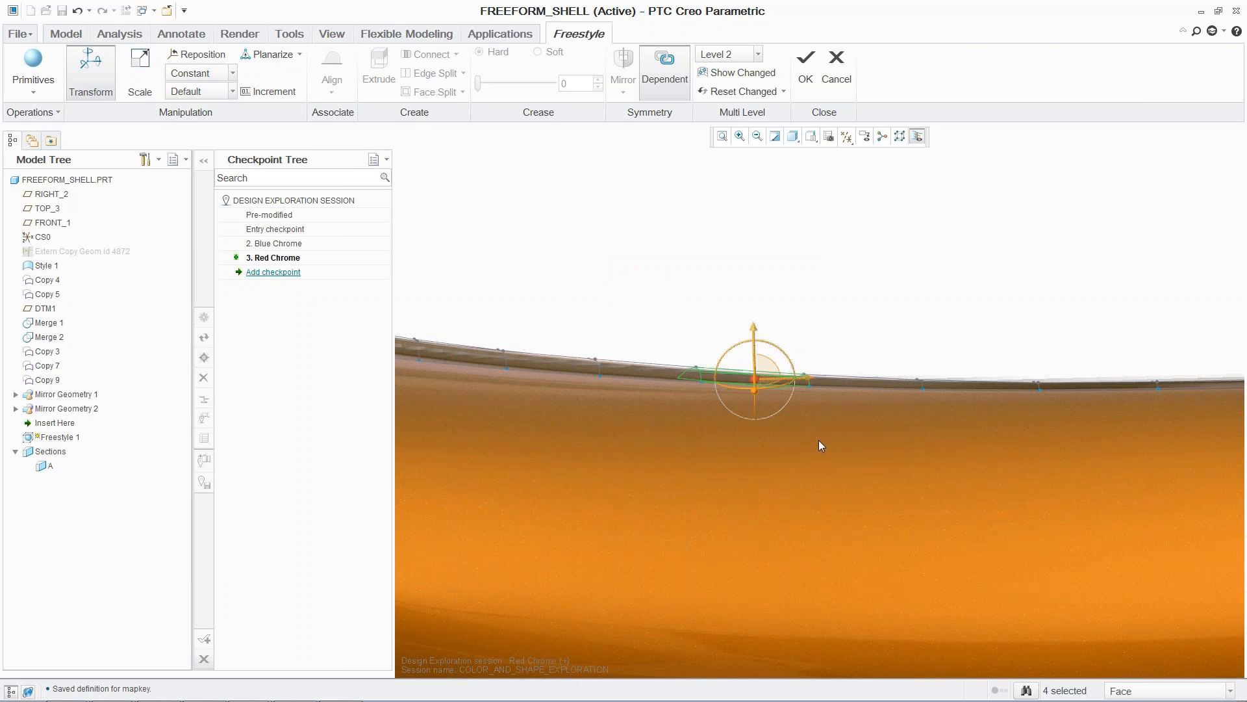
left_click_drag(757, 333, 755, 298)
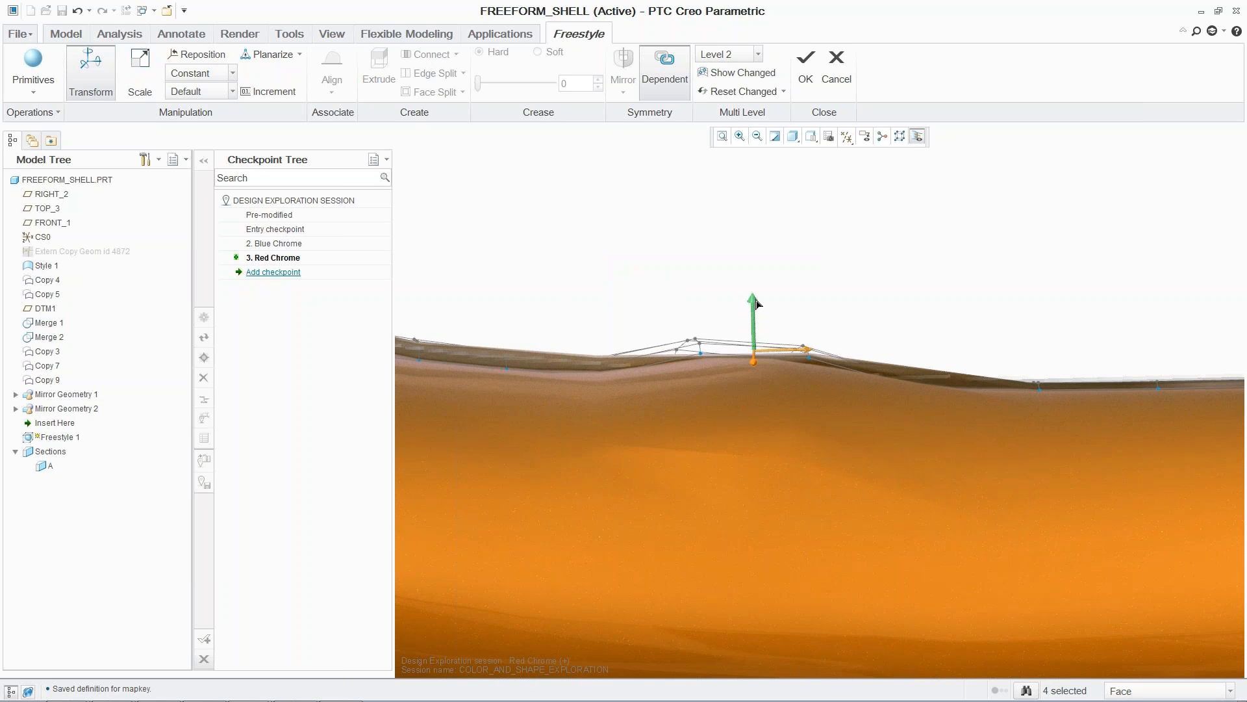
left_click(812, 299)
key("ctrl+d")
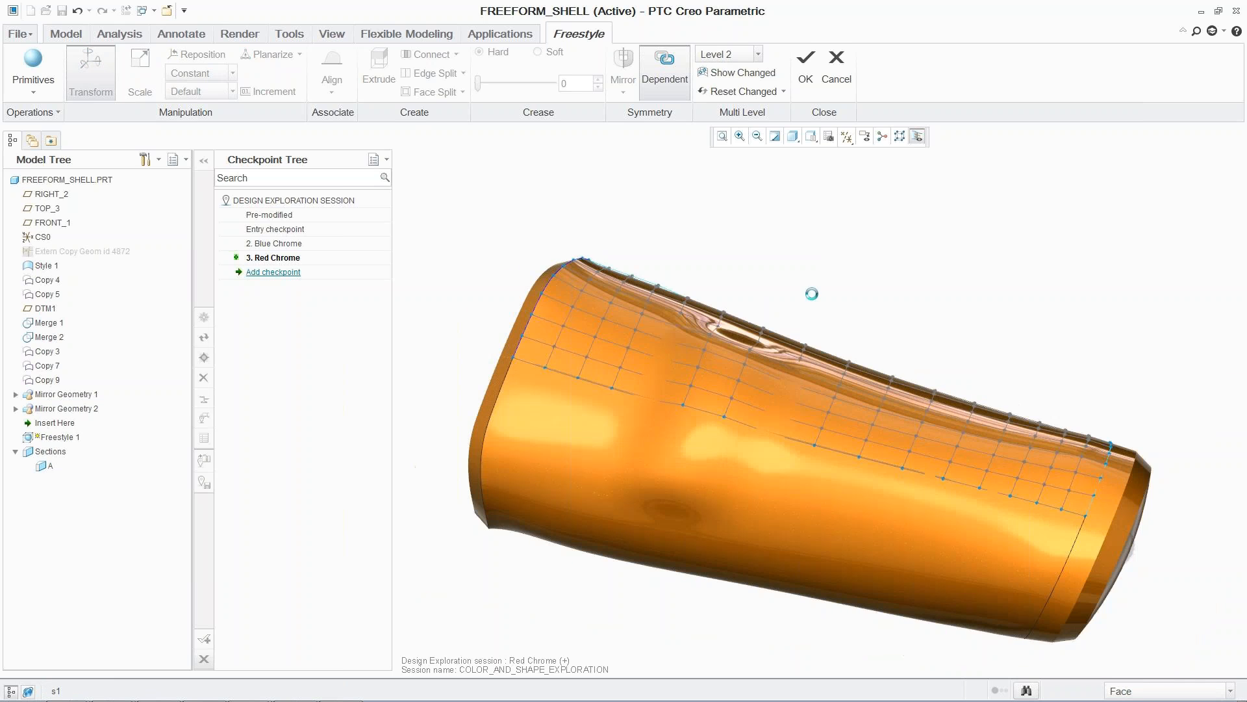
left_click(806, 67)
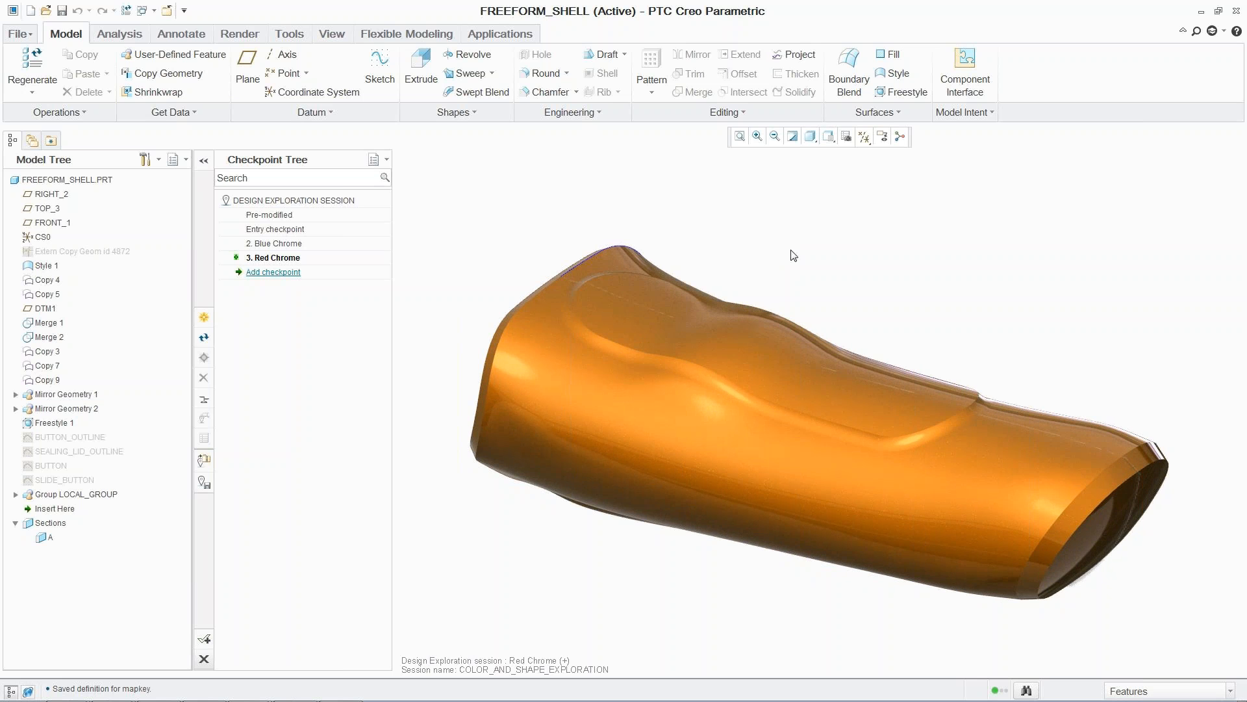
Return to the OUTSIDE_SHELL assembly and add a checkpoint named Button Wave with the keyword Button
left_click(168, 10)
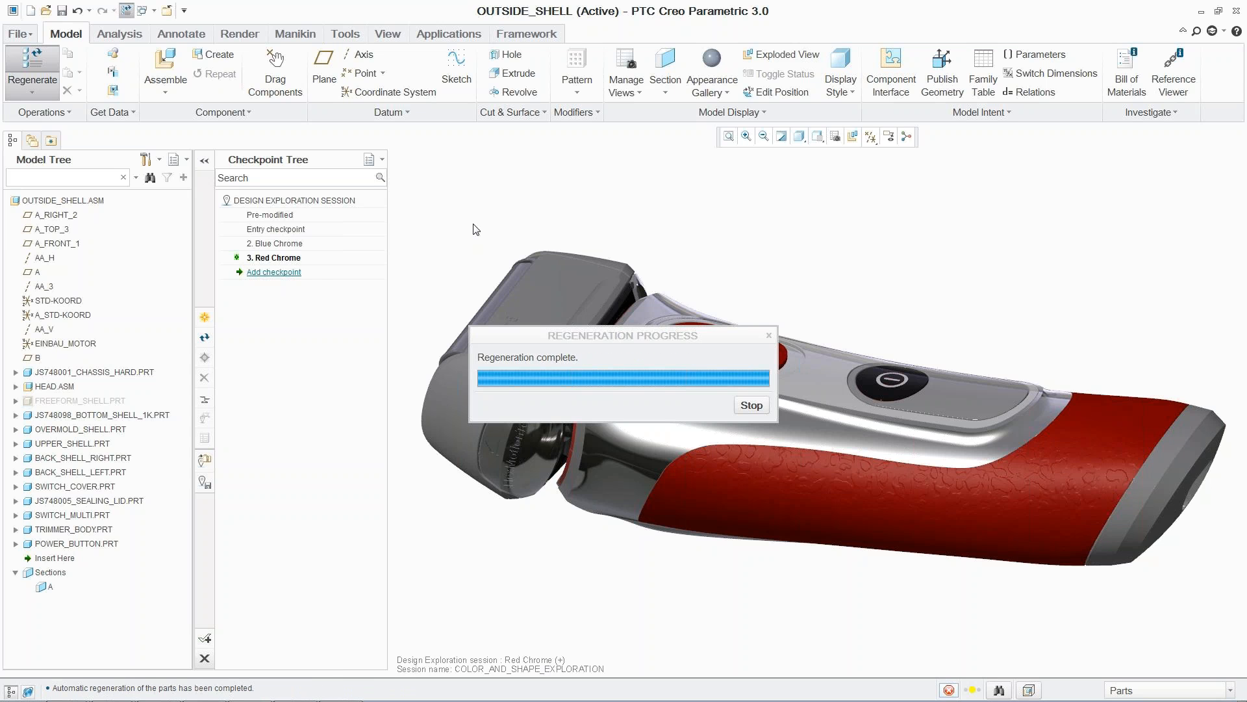
left_click(205, 318)
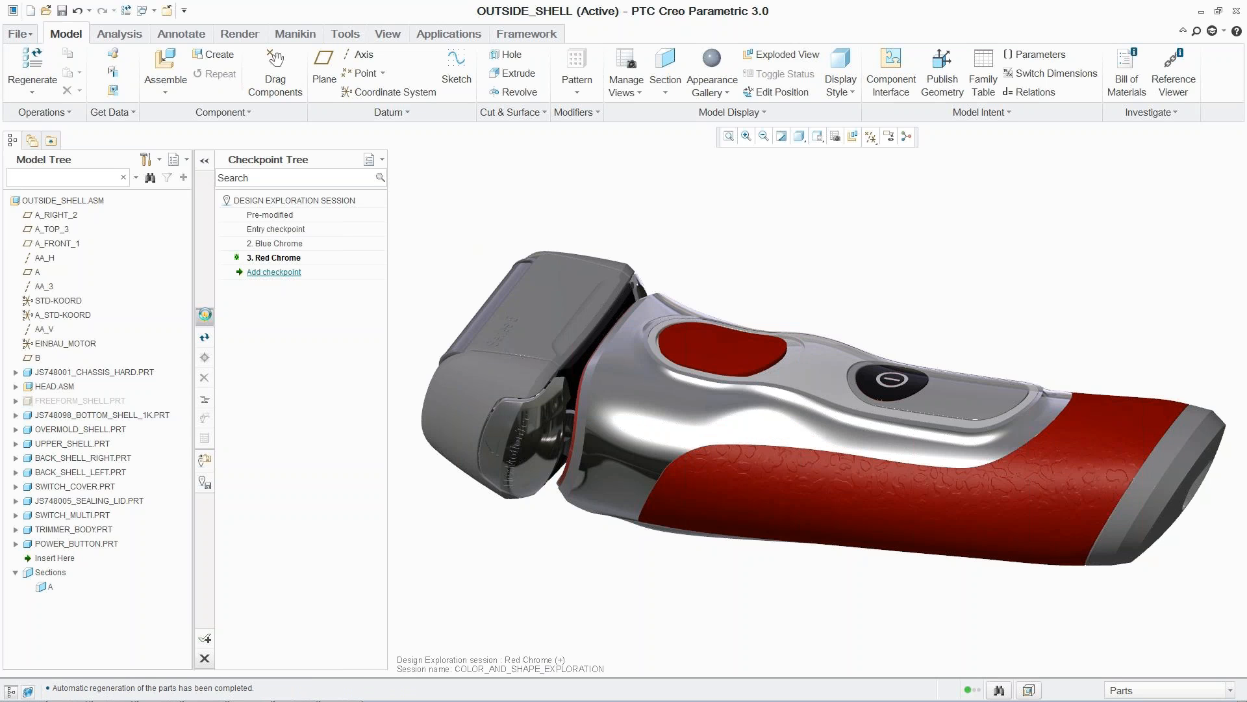
triple_click(630, 254)
key("BackSpace")
type("Button Wave")
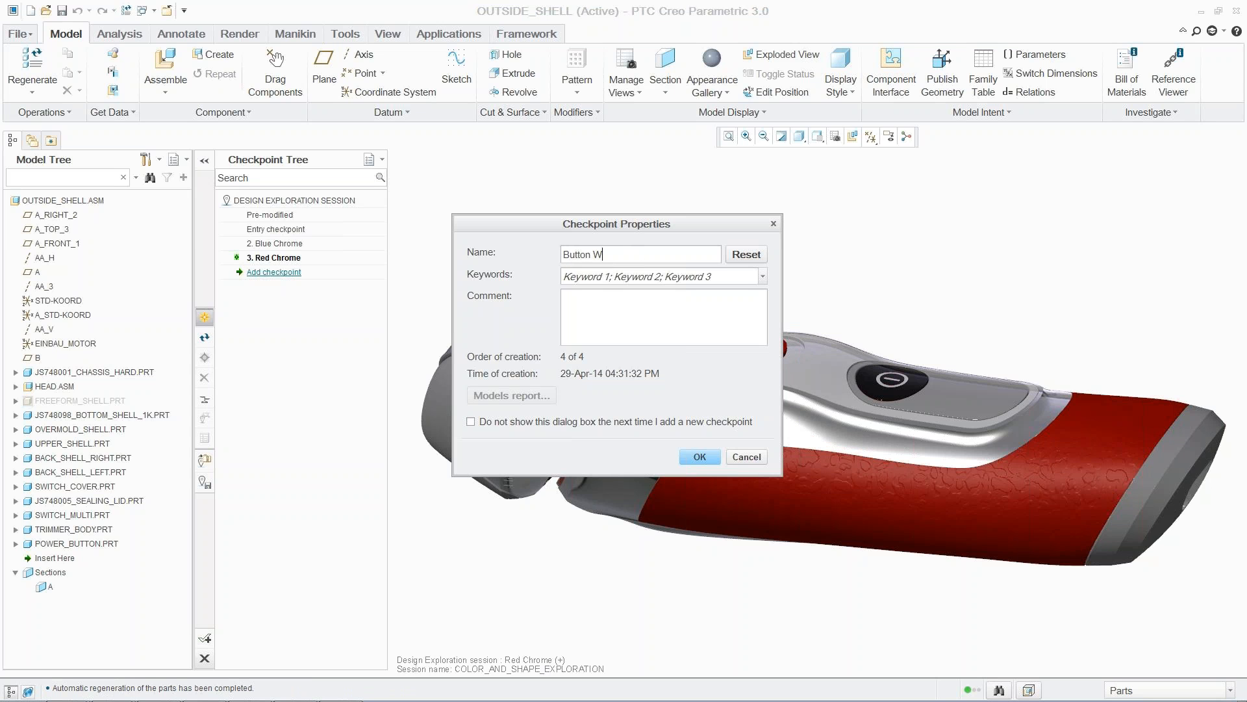
left_click(672, 279)
type("Button")
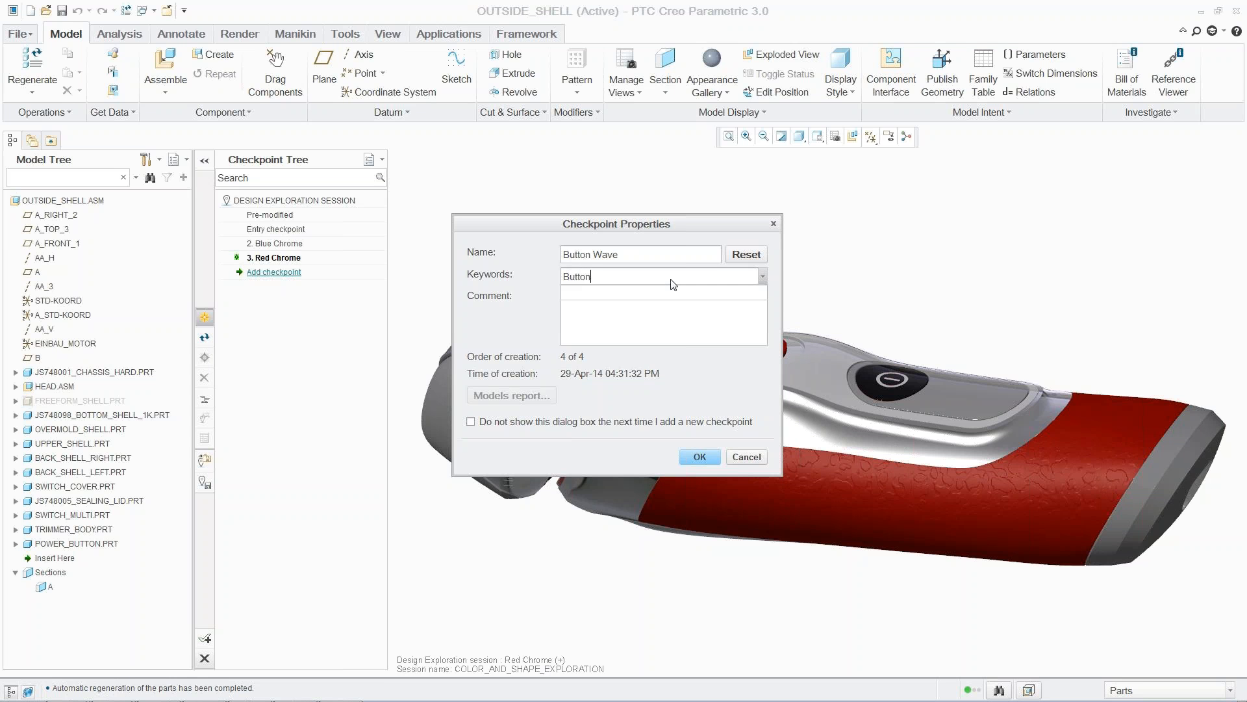
left_click(699, 458)
left_click(699, 458)
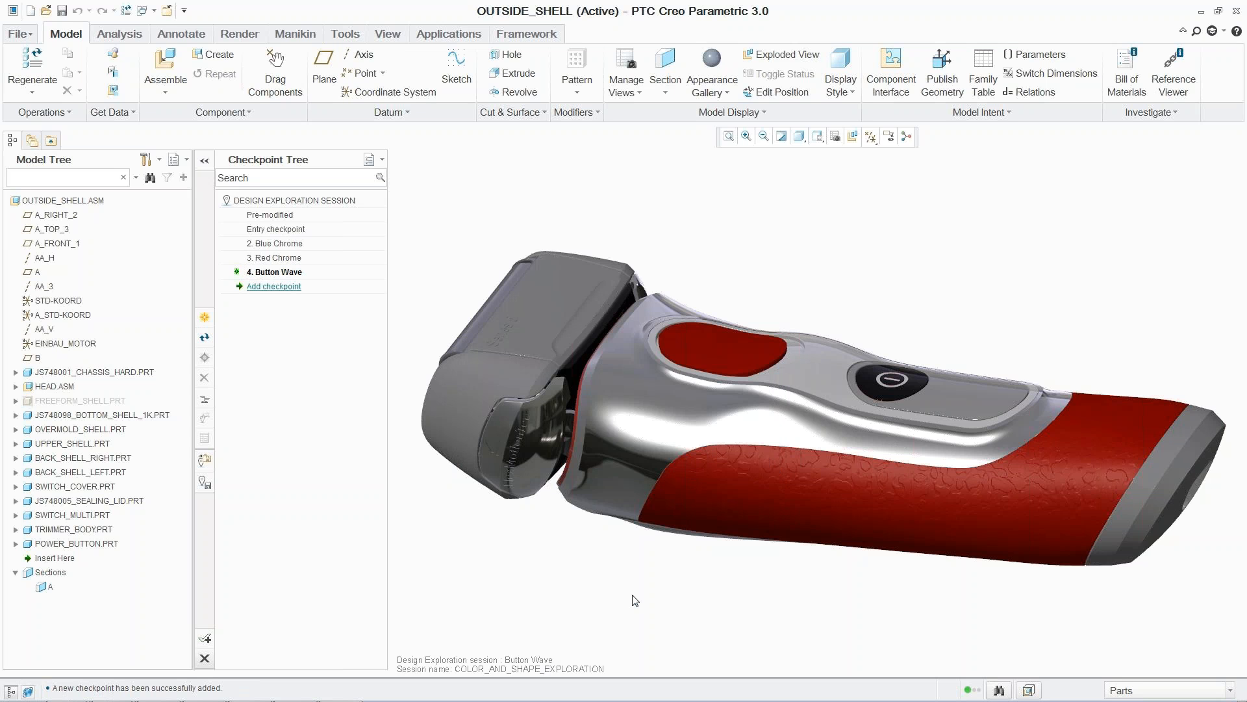
Restore the Blue Chrome checkpoint of the design exploration session
left_click(292, 243)
right_click(292, 243)
left_click(317, 252)
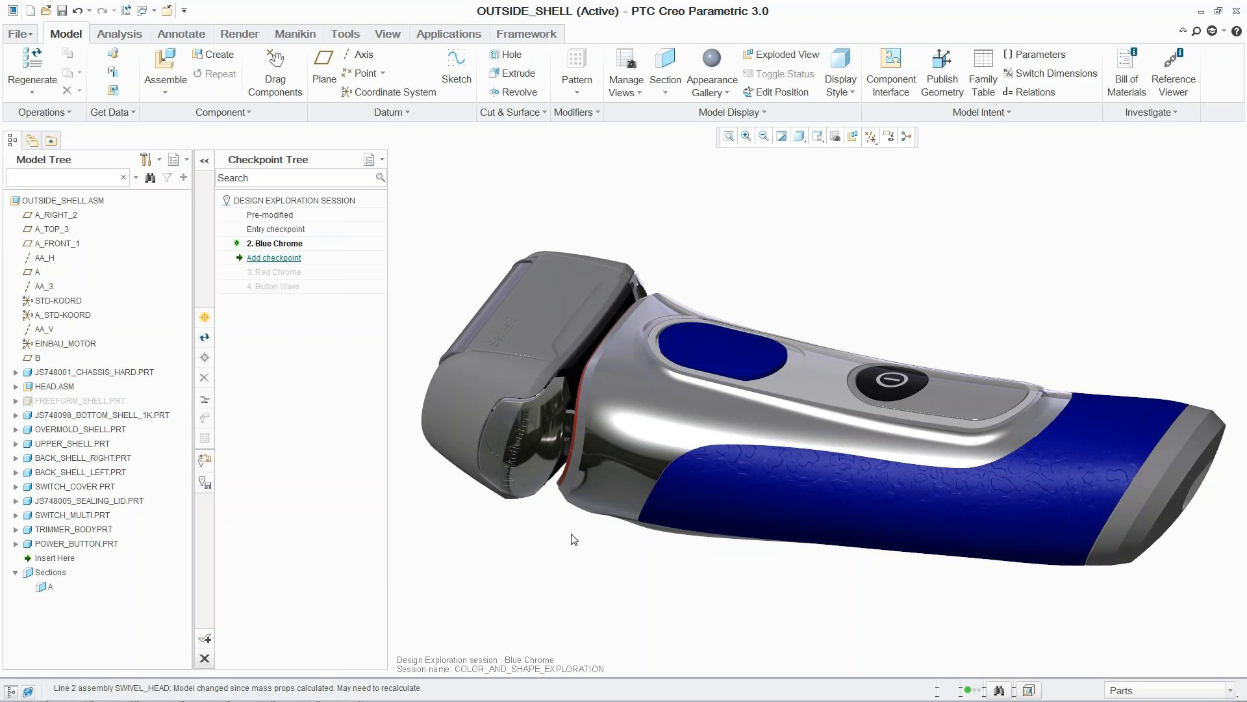
Open the hidden FREEFORM_SHELL part from the assembly in its own window
left_click(73, 401)
right_click(73, 402)
left_click(107, 70)
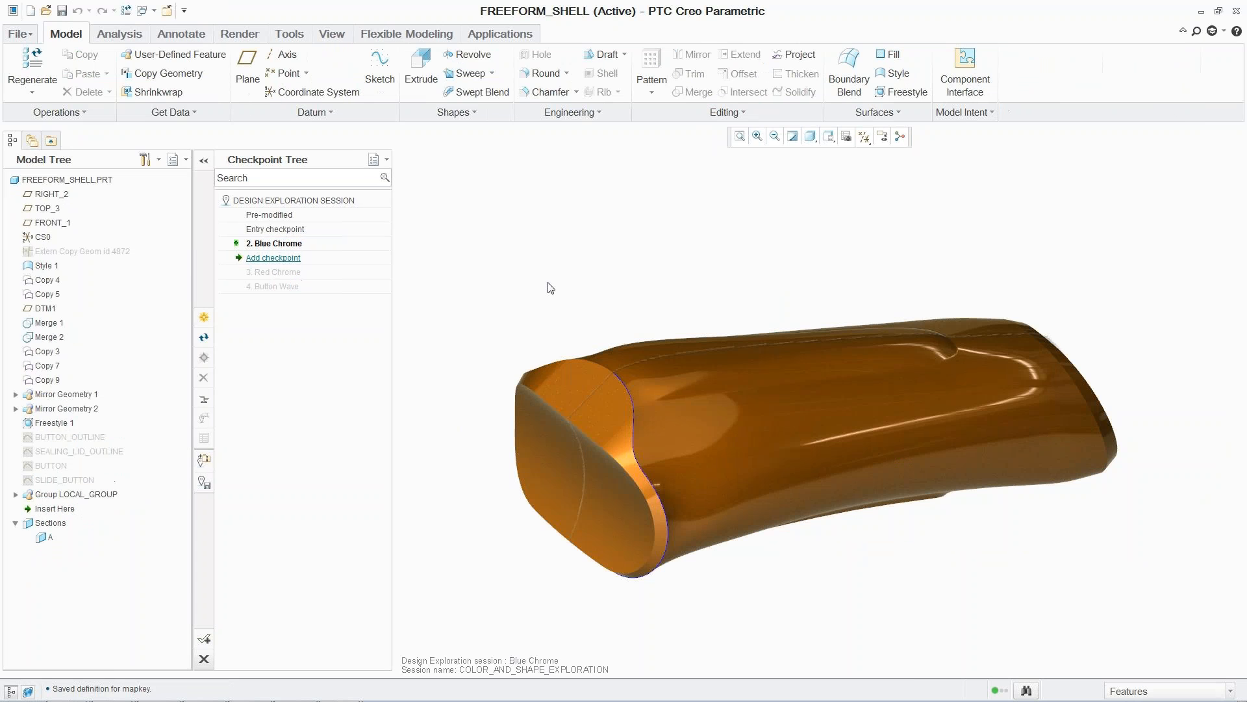
Edit the definition of the Freestyle 1 feature and switch its control mesh to Level 3
left_click(57, 423)
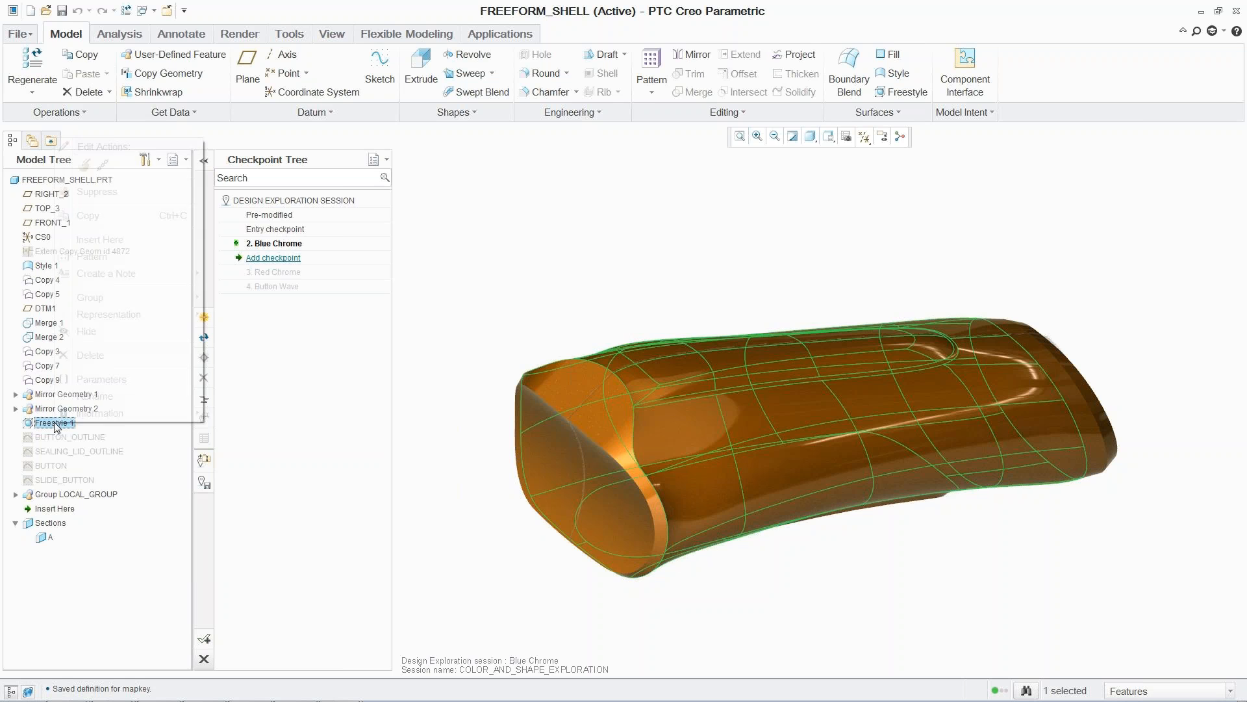
right_click(57, 423)
left_click(84, 168)
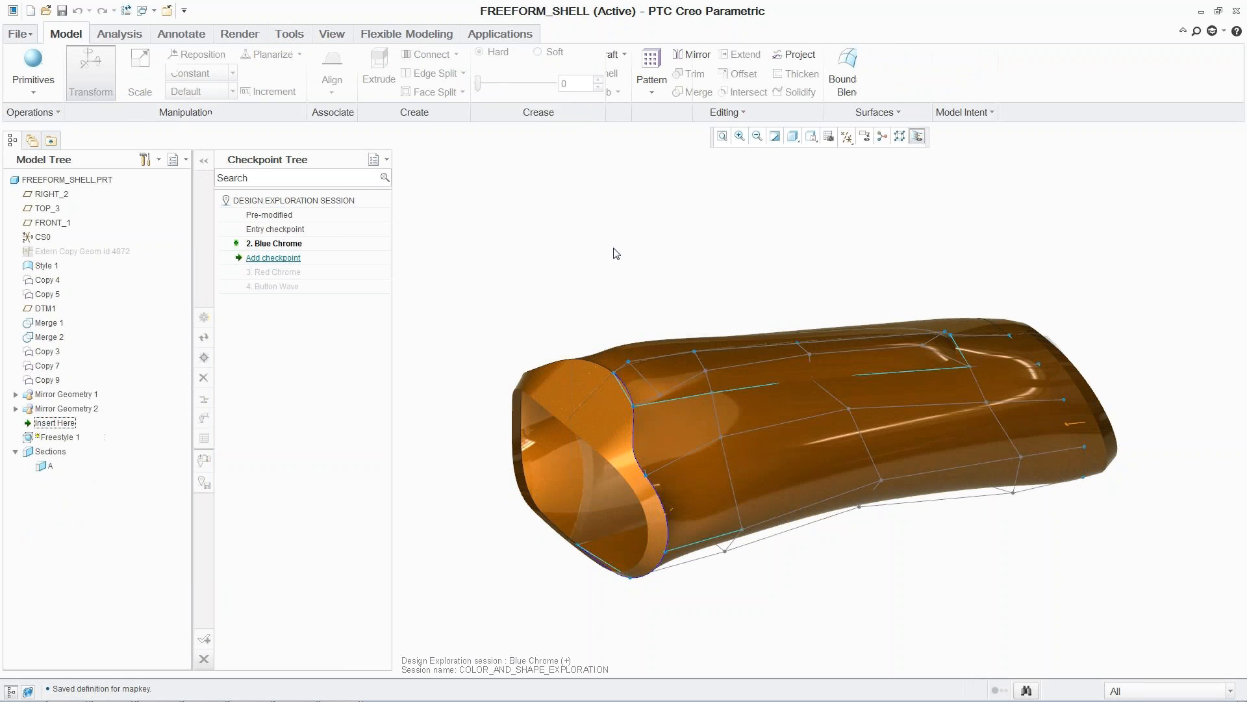
left_click(757, 55)
left_click(731, 113)
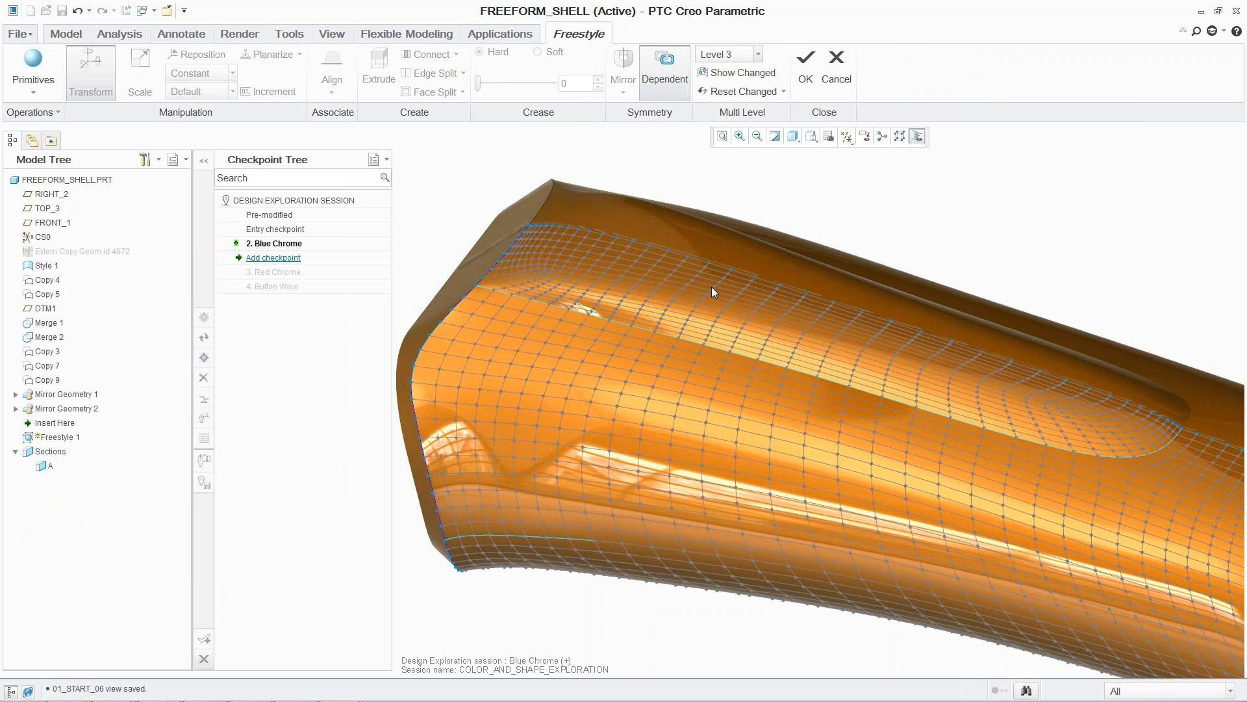
Select a row of mesh edges across the shell's side near the head end, reorient the dragger to the reference CSYS and pull out a first grip ridge
left_click(1127, 694)
left_click(1119, 661)
left_click(647, 405)
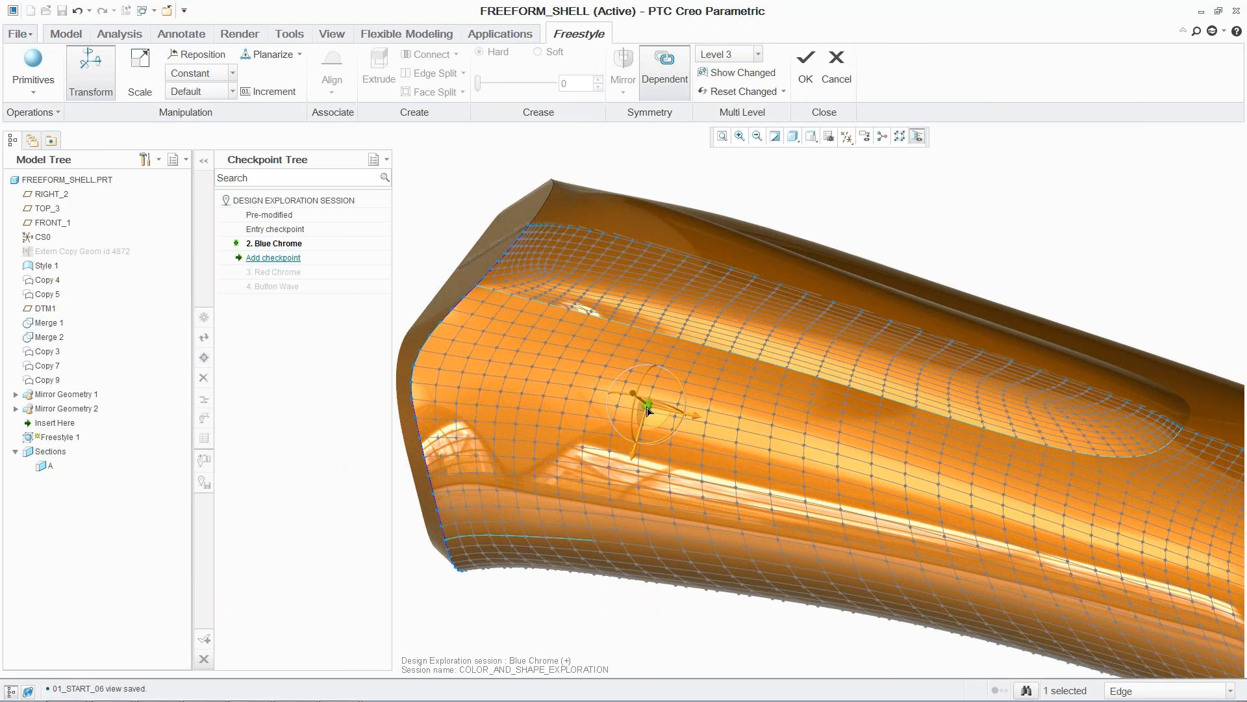
left_click(639, 509)
right_click(703, 385)
left_click(740, 486)
left_click_drag(676, 522, 621, 543)
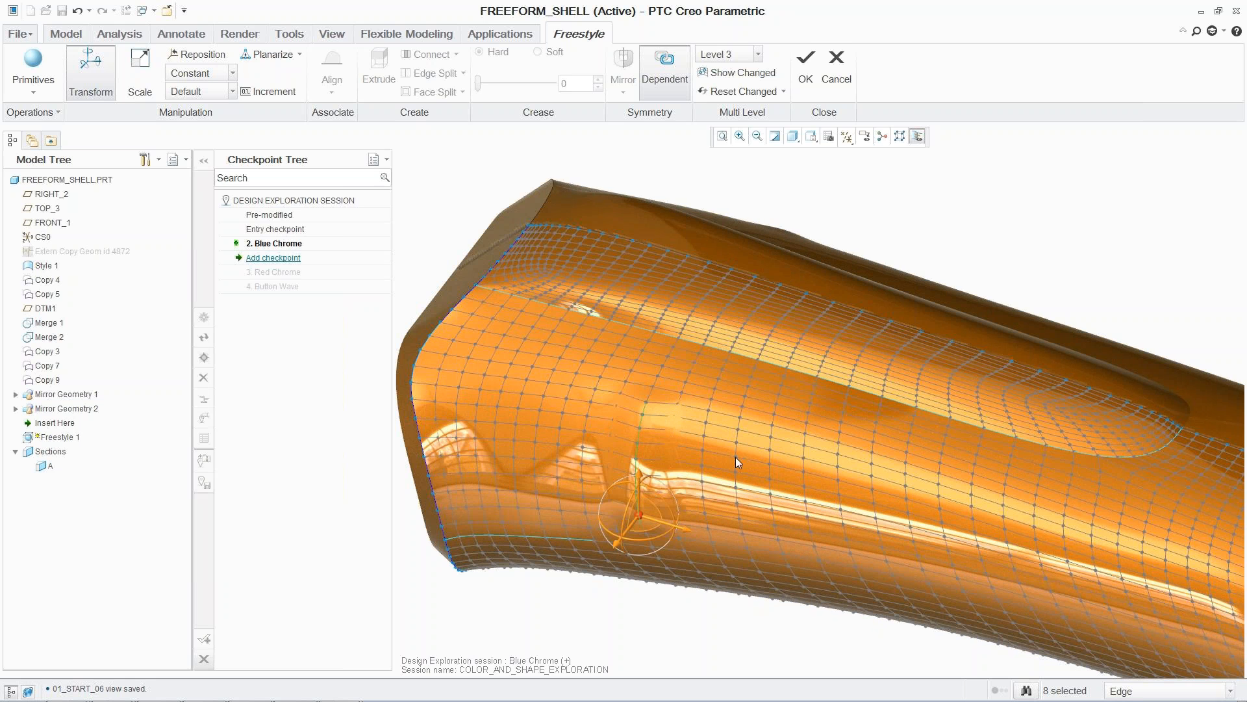
Pull two more rows of Level 3 mesh edges outward along the shell's side to form a second and a third grip ridge
left_click(740, 423)
left_click(746, 540)
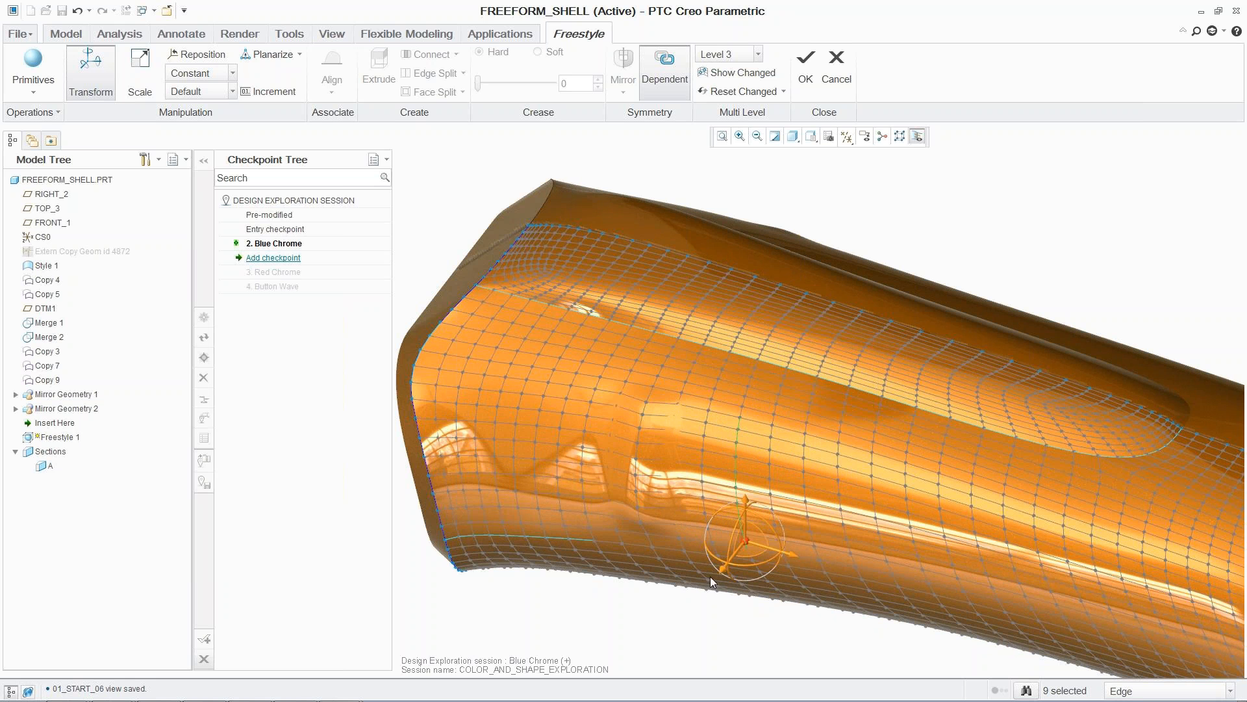
left_click_drag(719, 575, 824, 462)
left_click(851, 542)
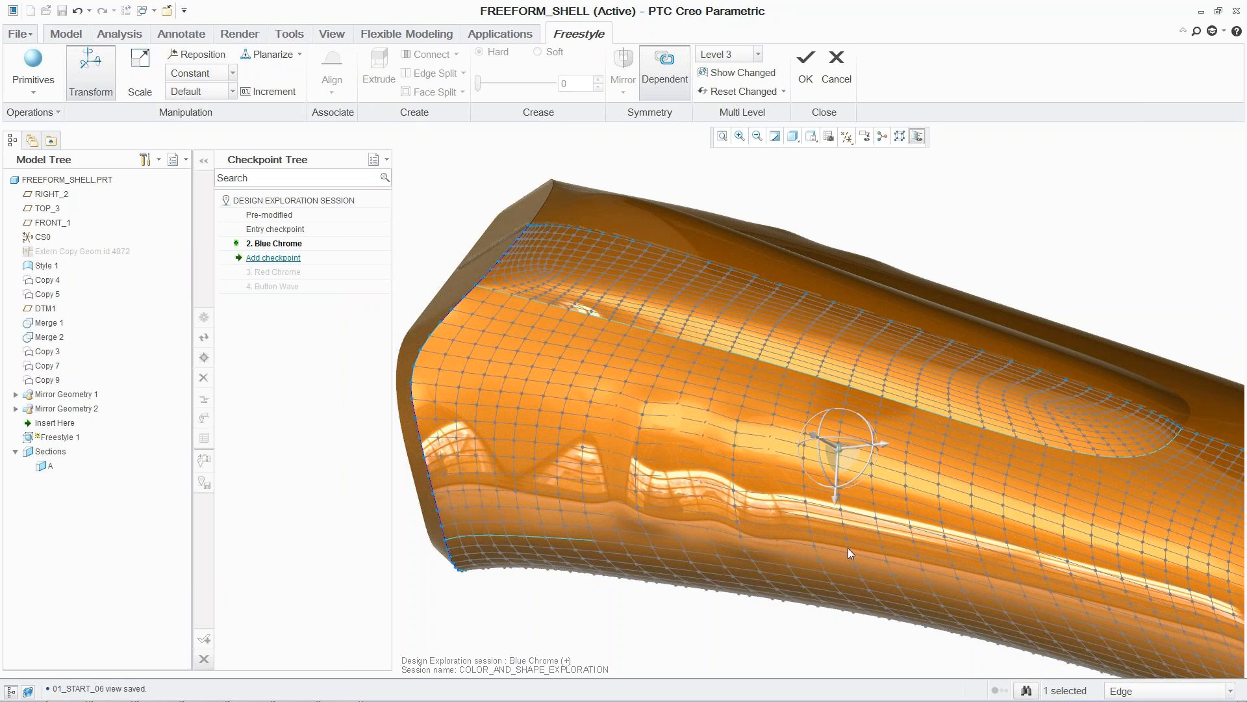
right_click(825, 571)
left_click(870, 521)
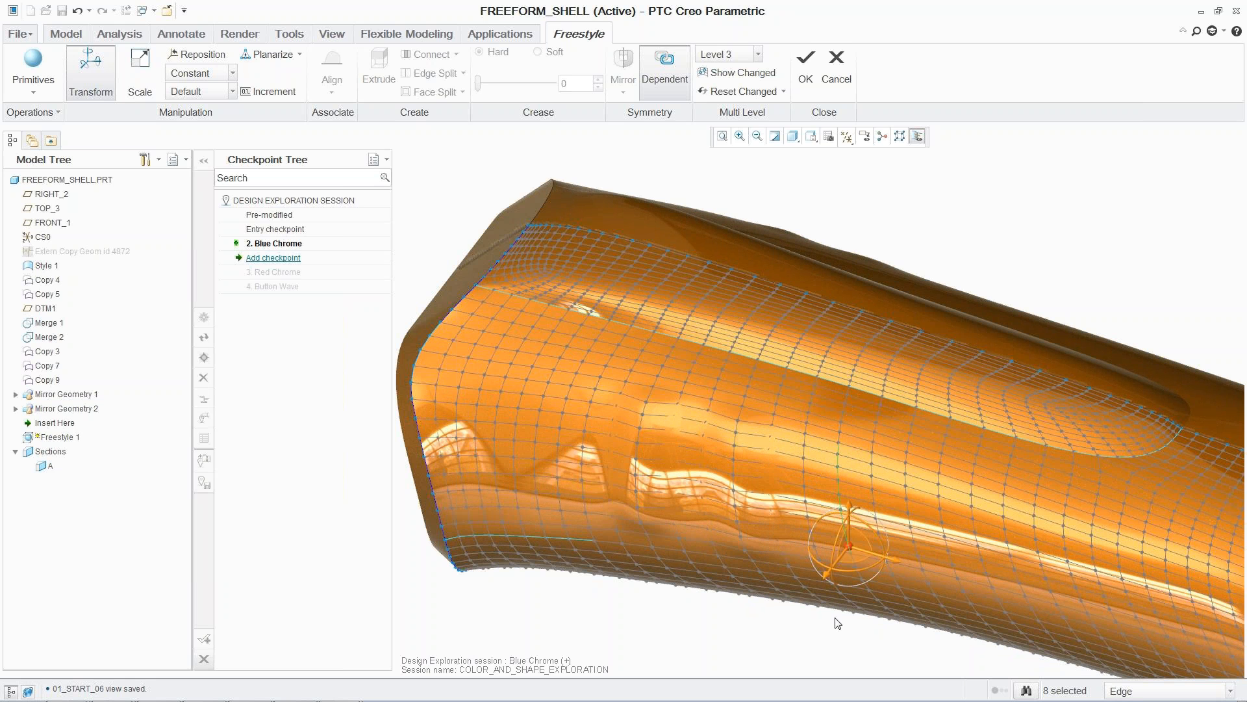
left_click_drag(825, 583, 871, 403)
Switch the mesh to Base Level and move the face at the far end of the button recess toward the head along the reference CSYS directions
key("F5")
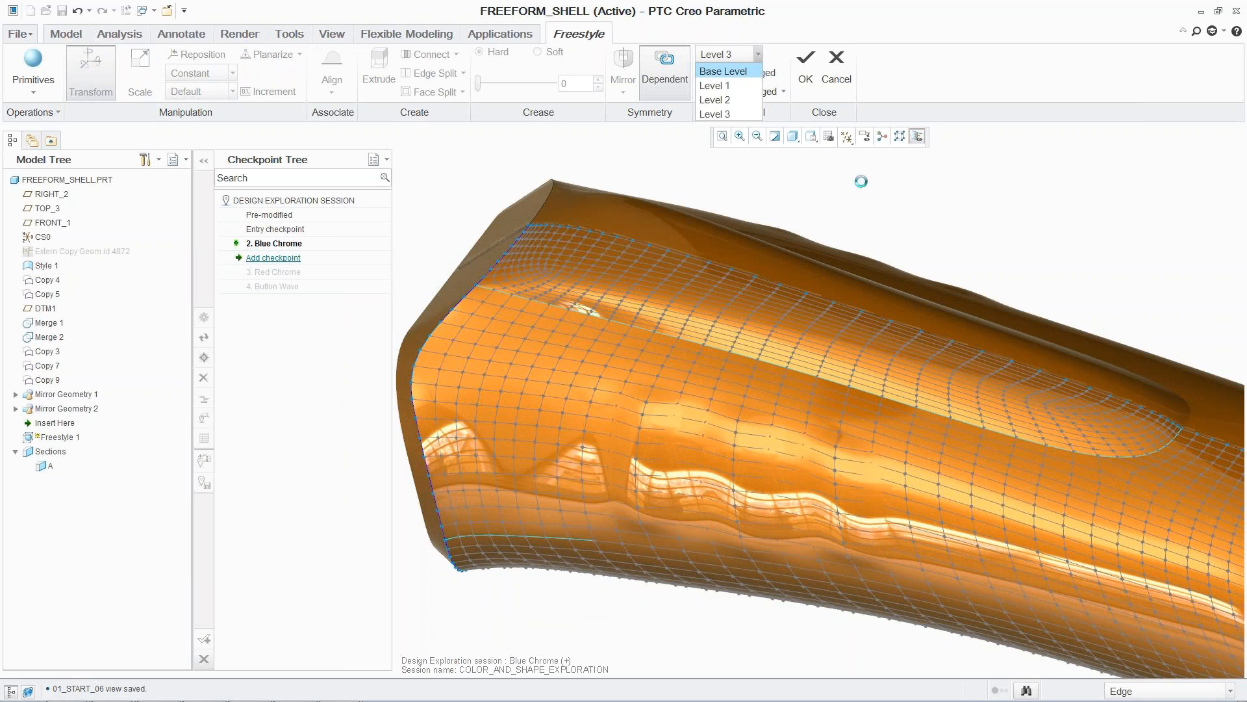
left_click(1158, 691)
left_click(1151, 674)
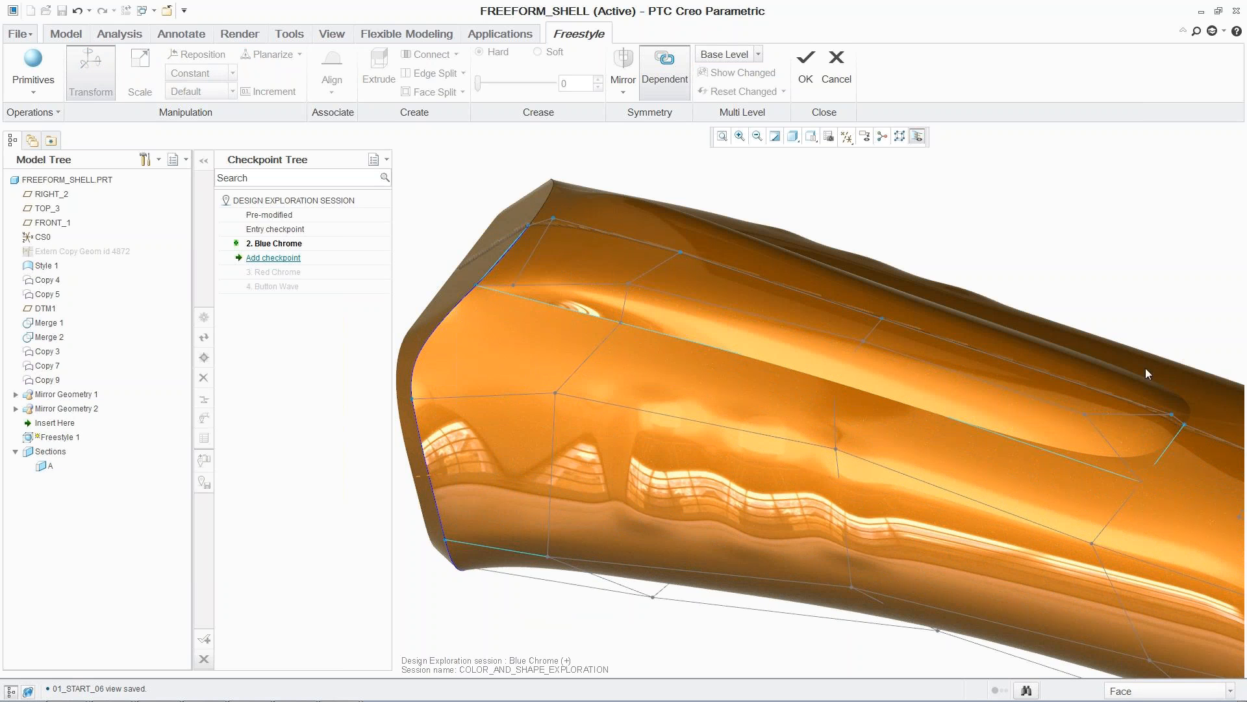
left_click(1128, 432)
right_click(1148, 431)
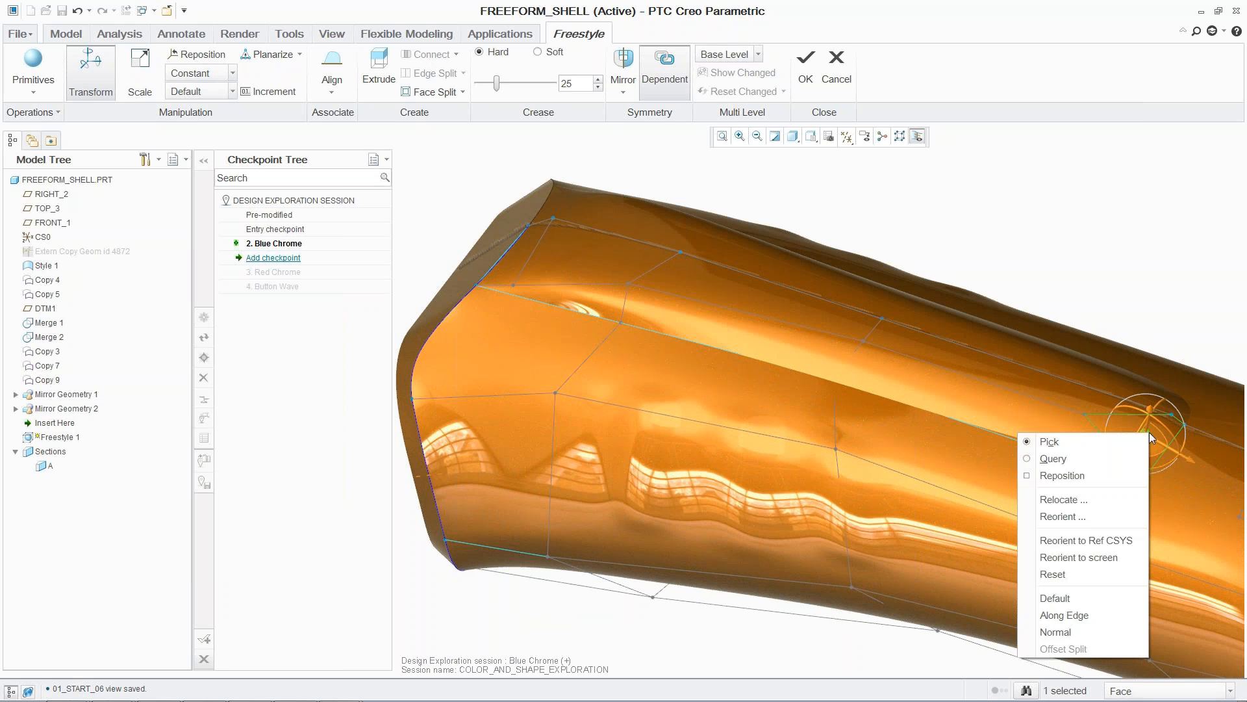
left_click(1097, 541)
left_click_drag(1198, 453, 1130, 429)
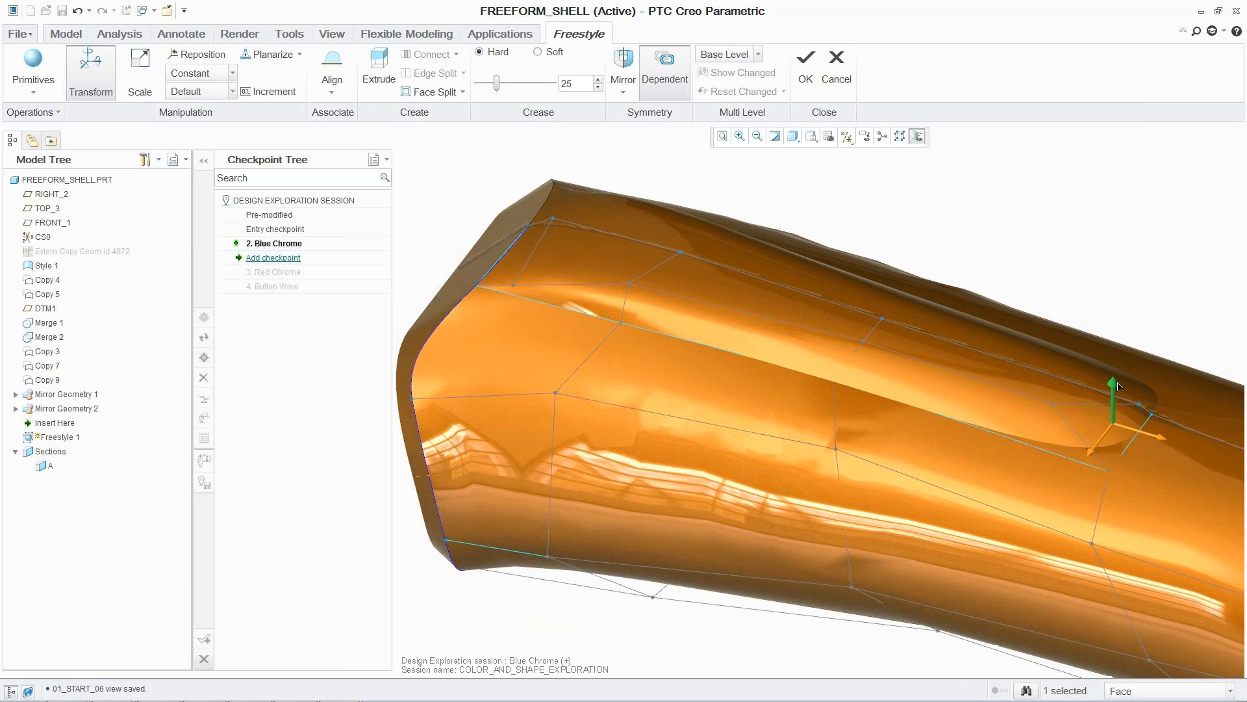
Accept the Freestyle 1 edit and regenerate the OUTSIDE_SHELL assembly
left_click(987, 236)
key("ctrl+d")
left_click(805, 65)
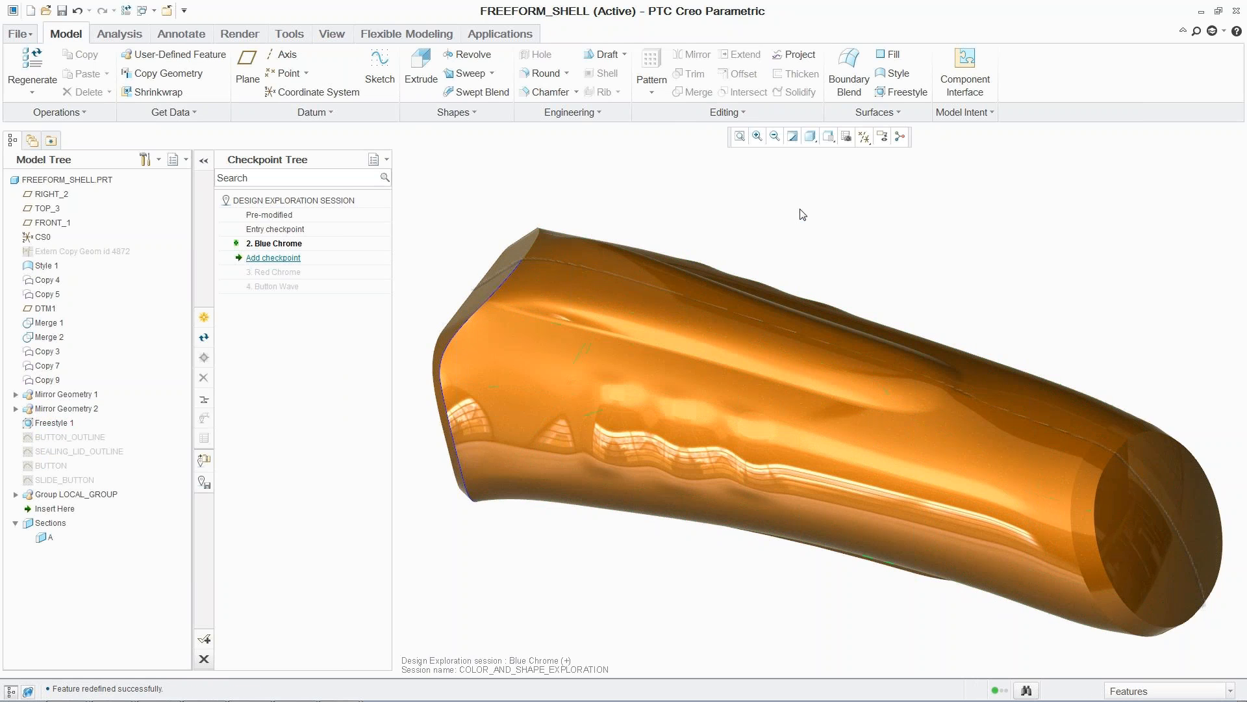
left_click(167, 10)
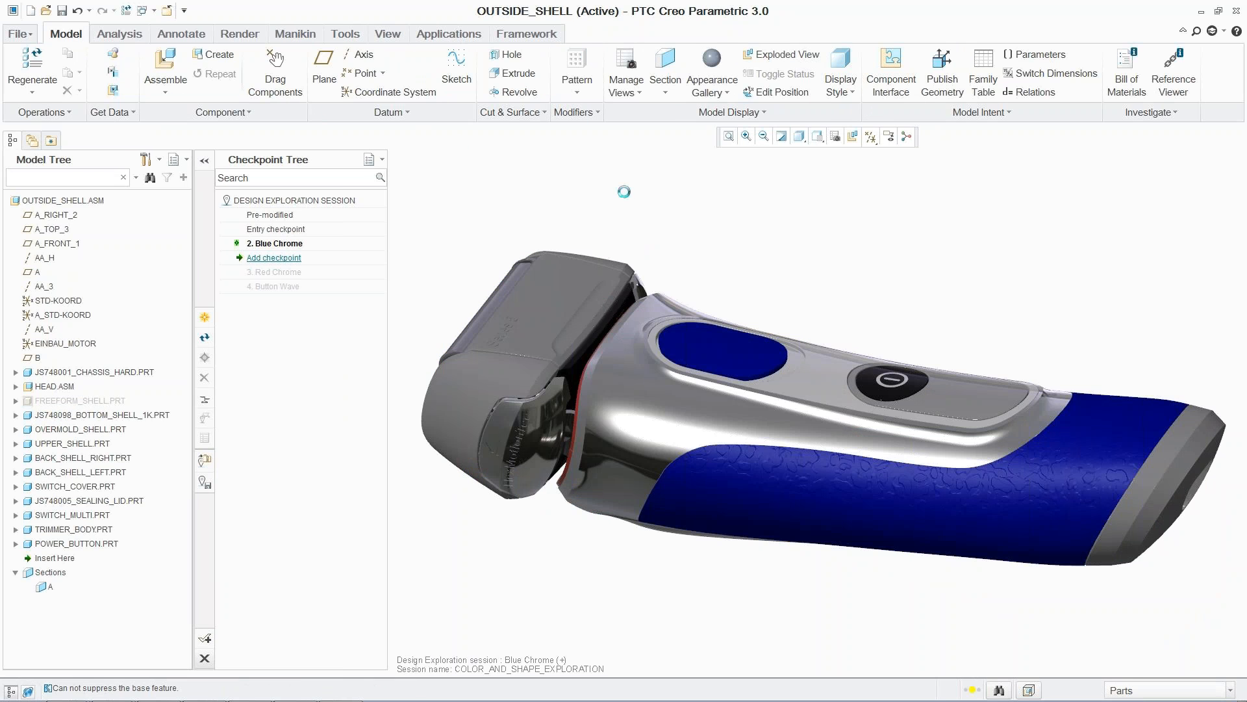
key("ctrl+g")
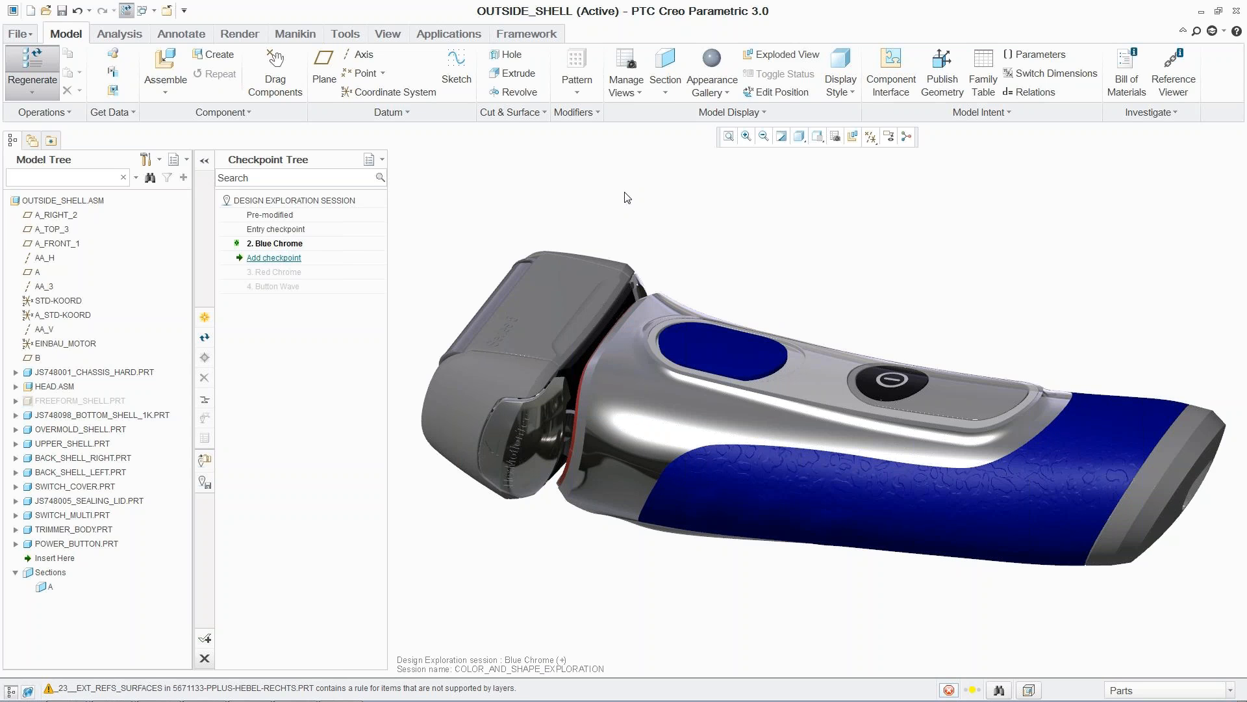
Restore the Red Chrome checkpoint of the design exploration session
left_click(279, 272)
left_click(205, 359)
left_click(683, 396)
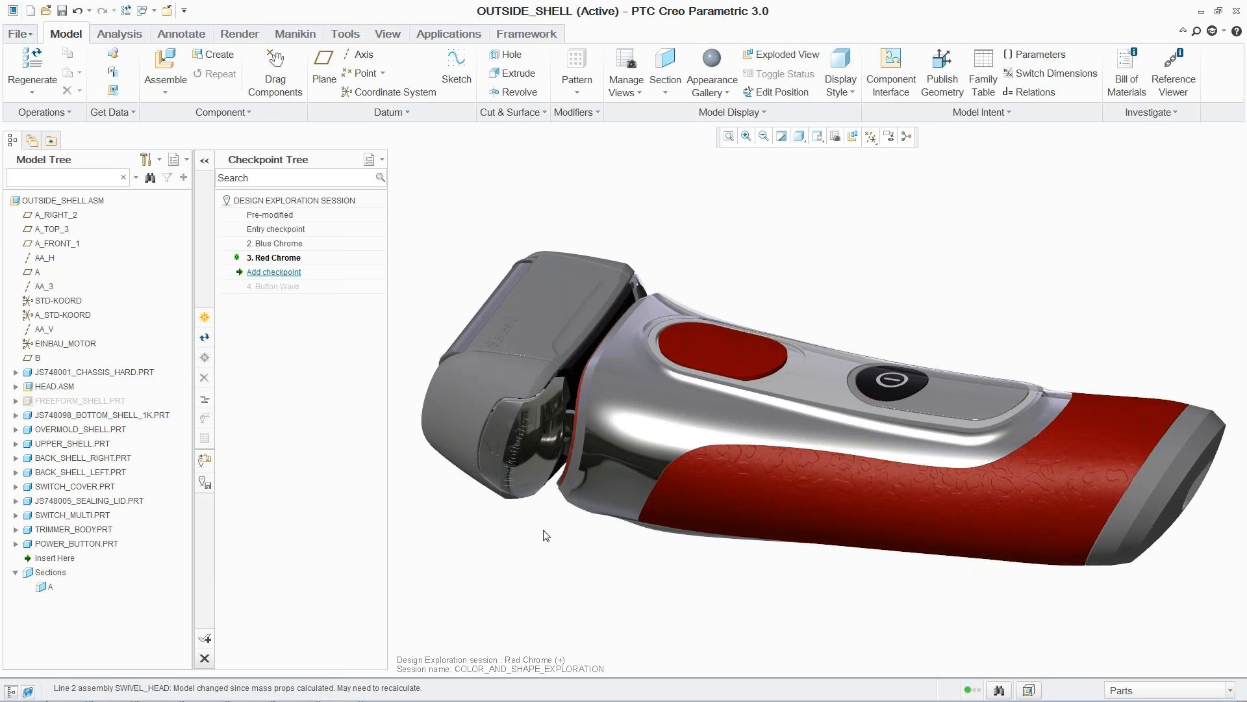
Open the hidden FREEFORM_SHELL part from the assembly in its own window
left_click(95, 401)
right_click(96, 404)
left_click(121, 50)
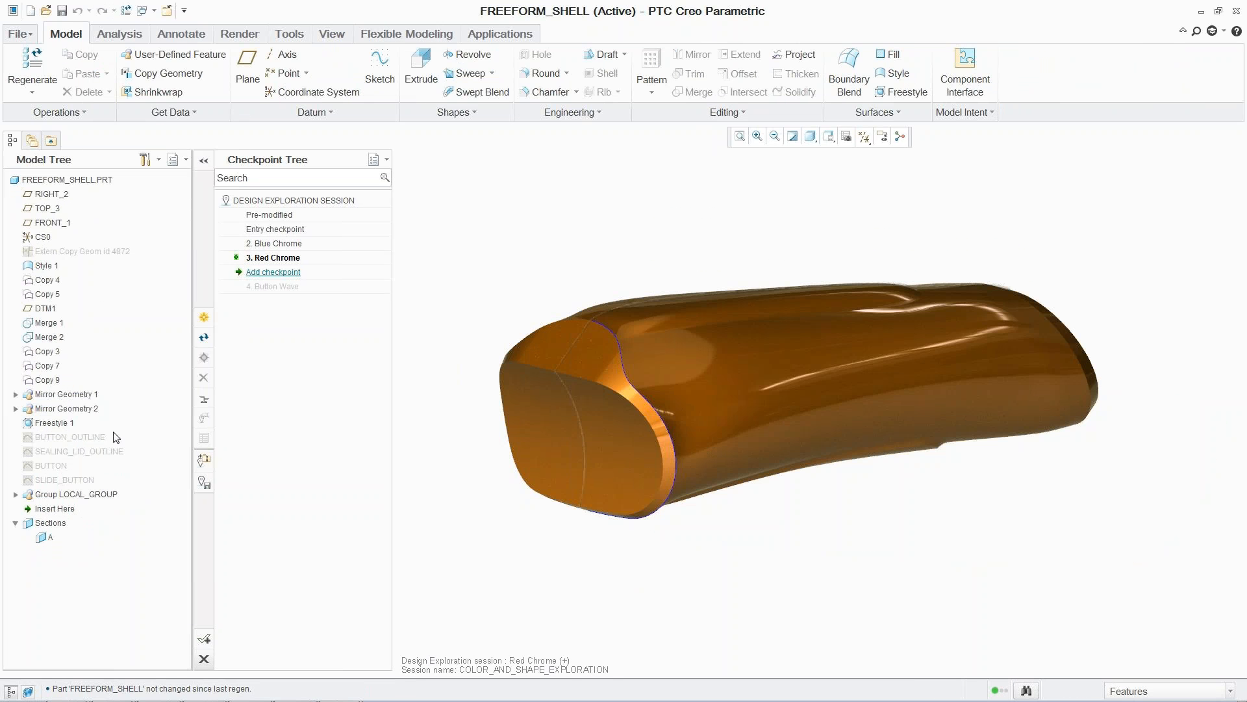
Unhide the BUTTON_OUTLINE, SEALING_LID_OUTLINE, BUTTON and SLIDE_BUTTON sketches
left_click(81, 437)
left_click(63, 482, "shift")
right_click(63, 484)
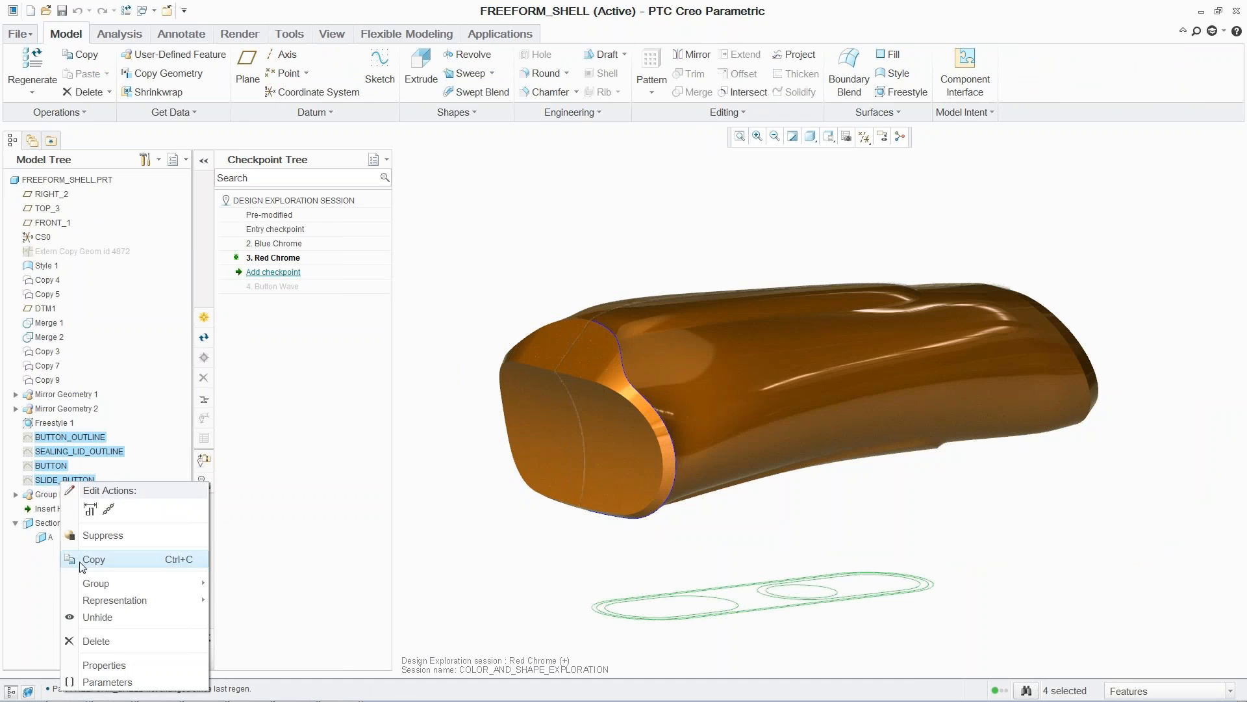
left_click(91, 615)
left_click(438, 474)
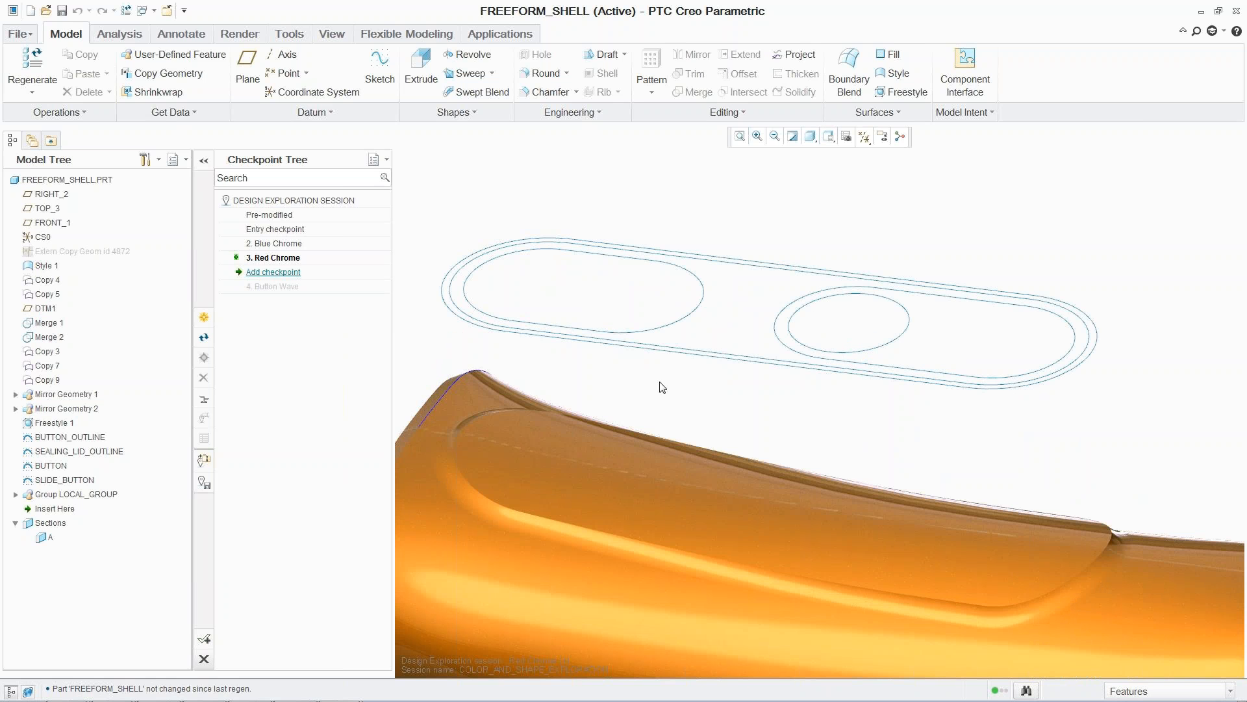
In the BUTTON_OUTLINE sketch, set the distance between the end arc centers to 50 and the arc center's offset from the cross reference line to 10
left_click(686, 362)
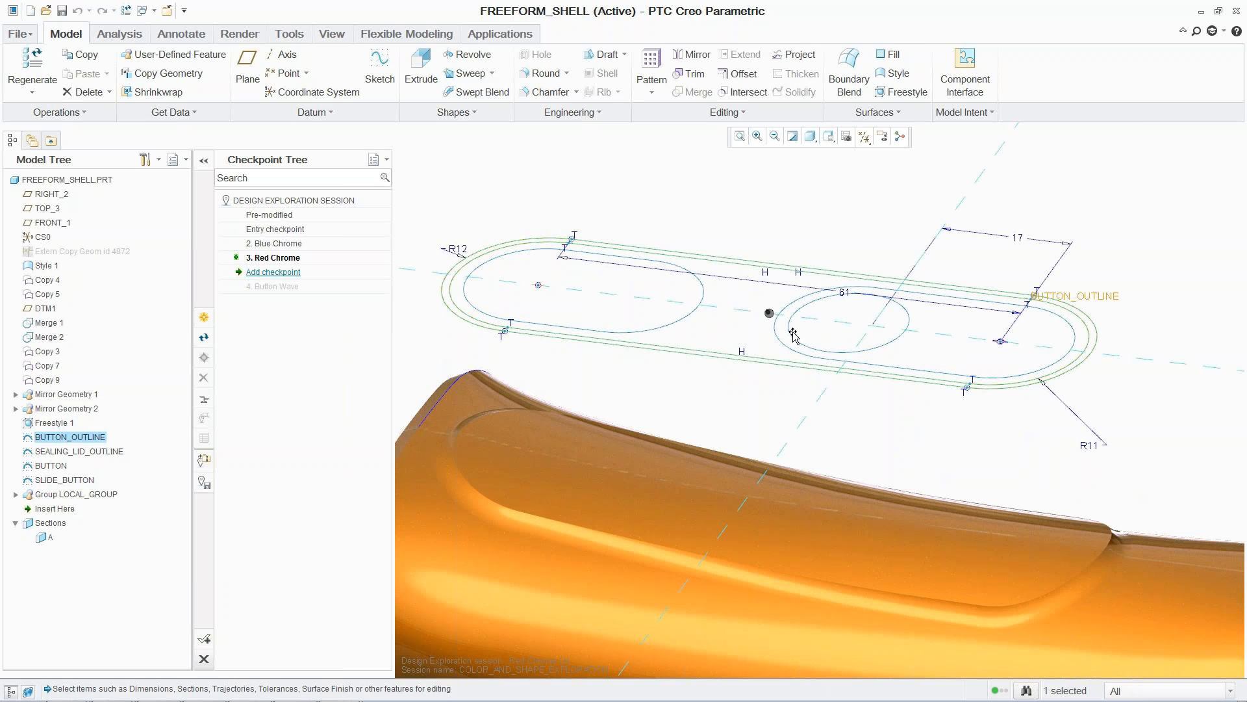
double_click(847, 294)
type("50")
key("Return")
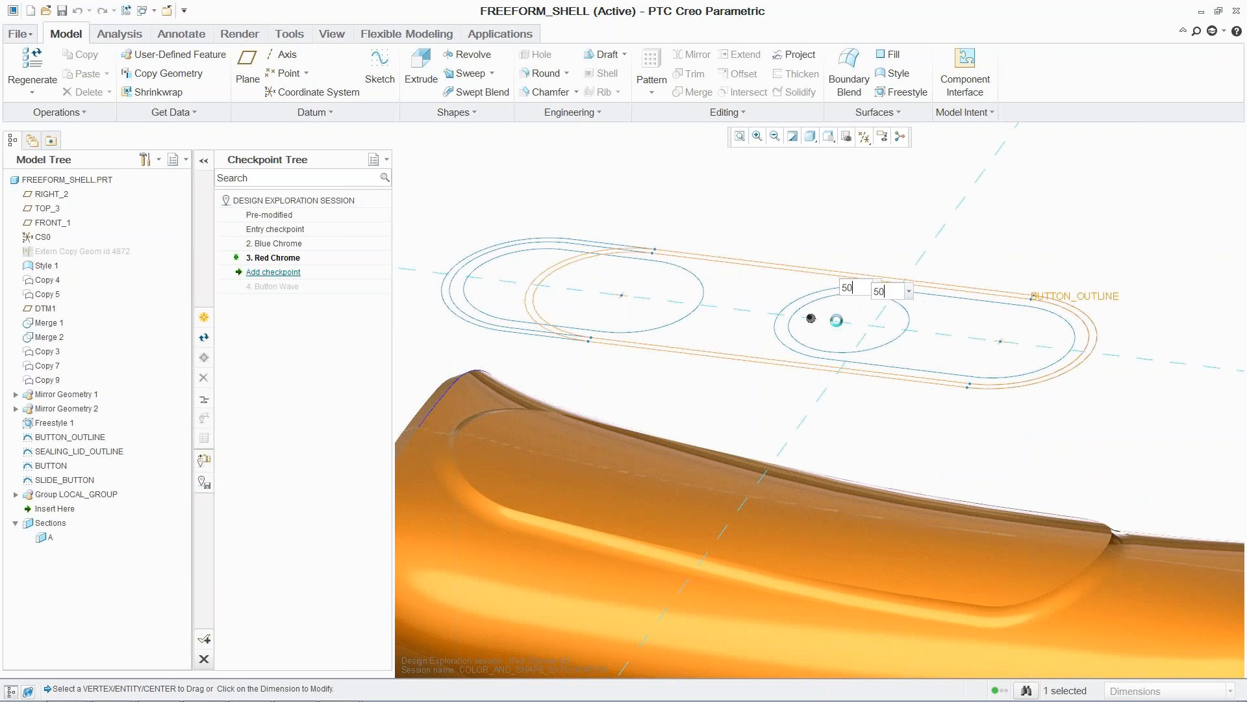
double_click(1018, 239)
type("10")
key("Return")
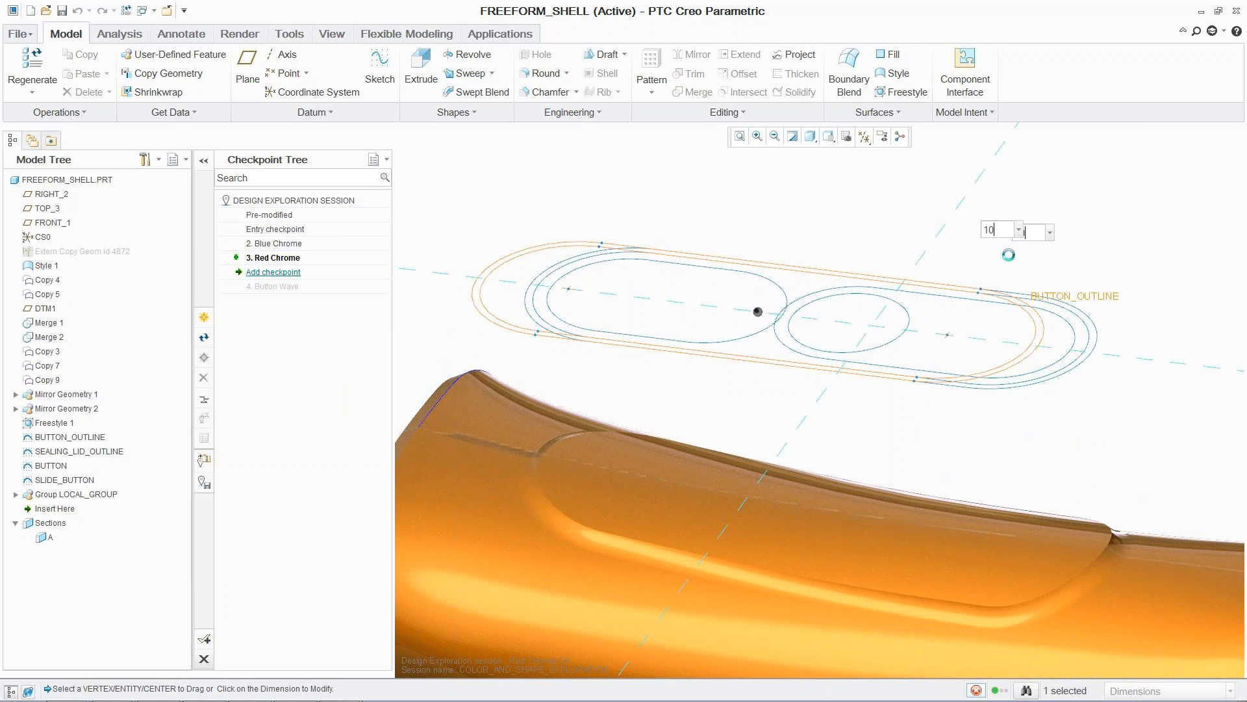
Set the distance between the arc centers in the SEALING_LID_OUTLINE sketch to 5
left_click(727, 339)
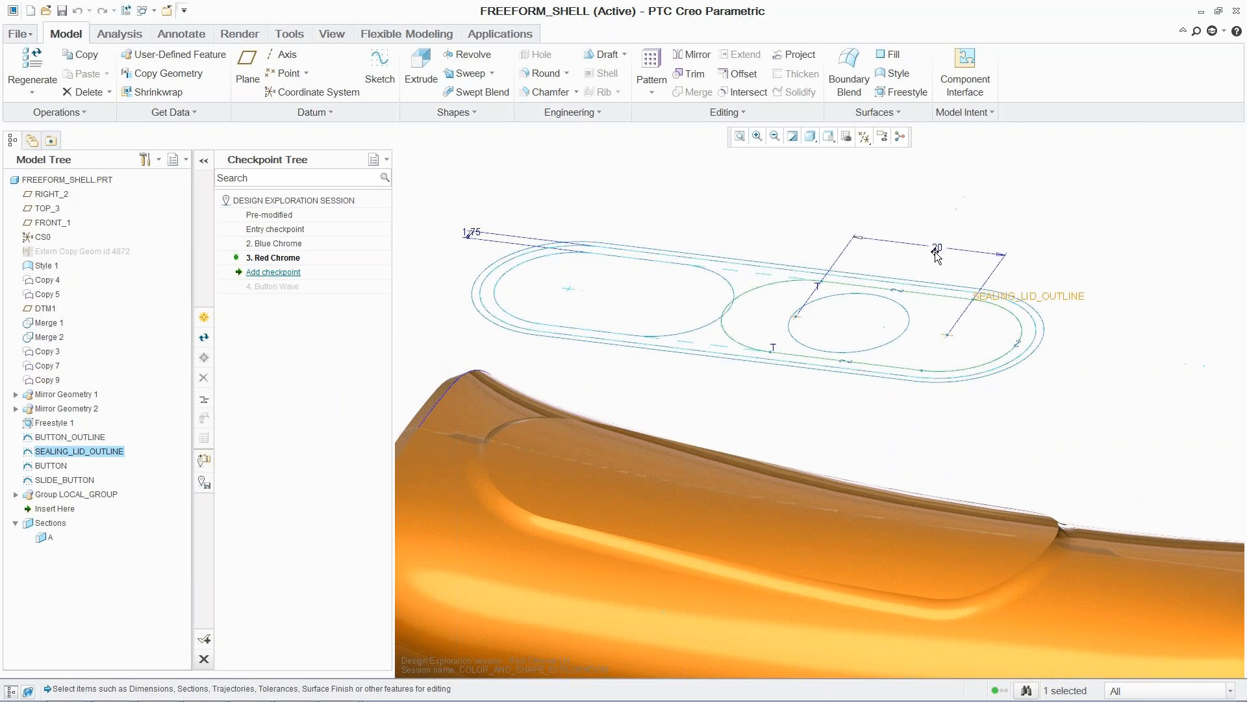
double_click(937, 250)
type("5")
key("Return")
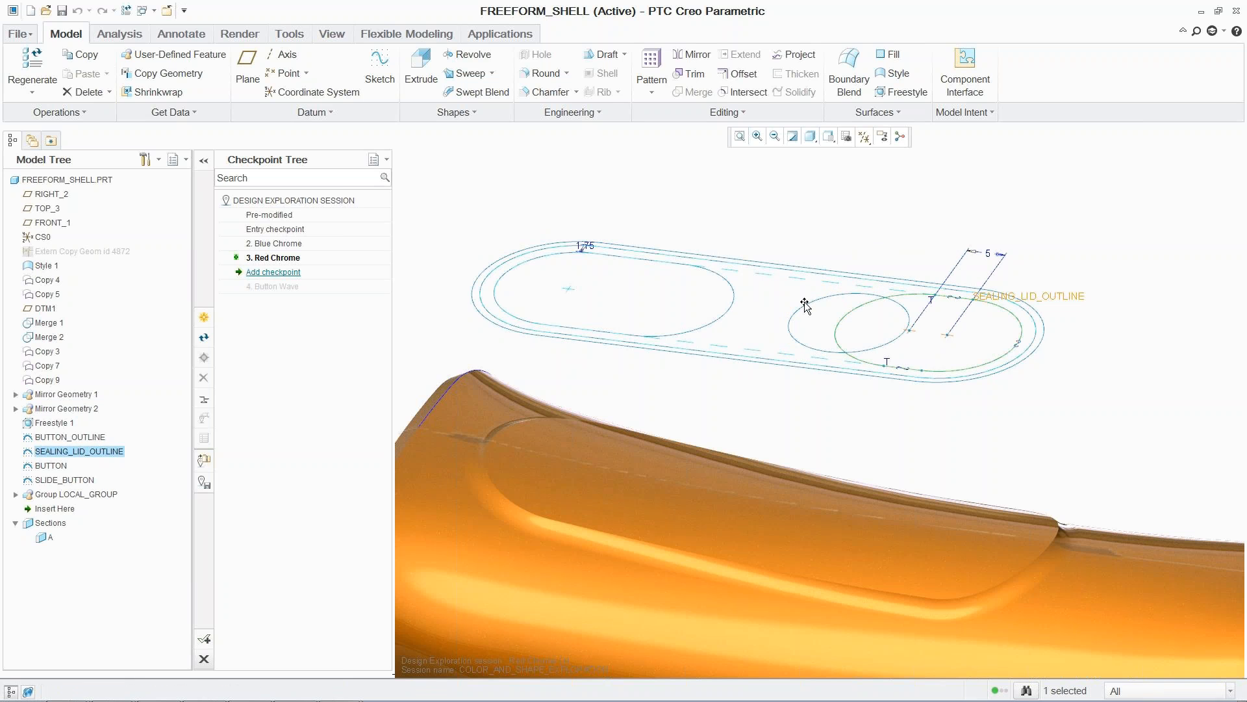
Set the BUTTON circle's position offset to -7.5 and return to the OUTSIDE_SHELL assembly
left_click(806, 306)
double_click(970, 318)
key("BackSpace")
type("-7.5")
key("Return")
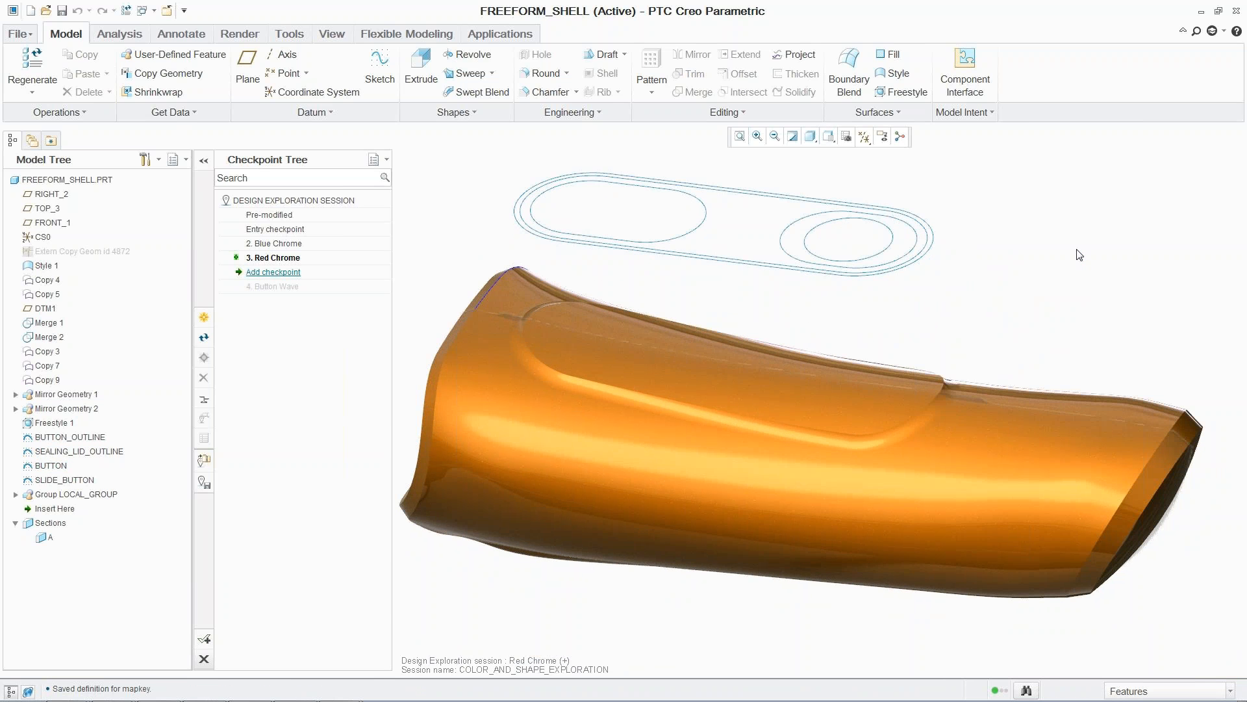
left_click(166, 10)
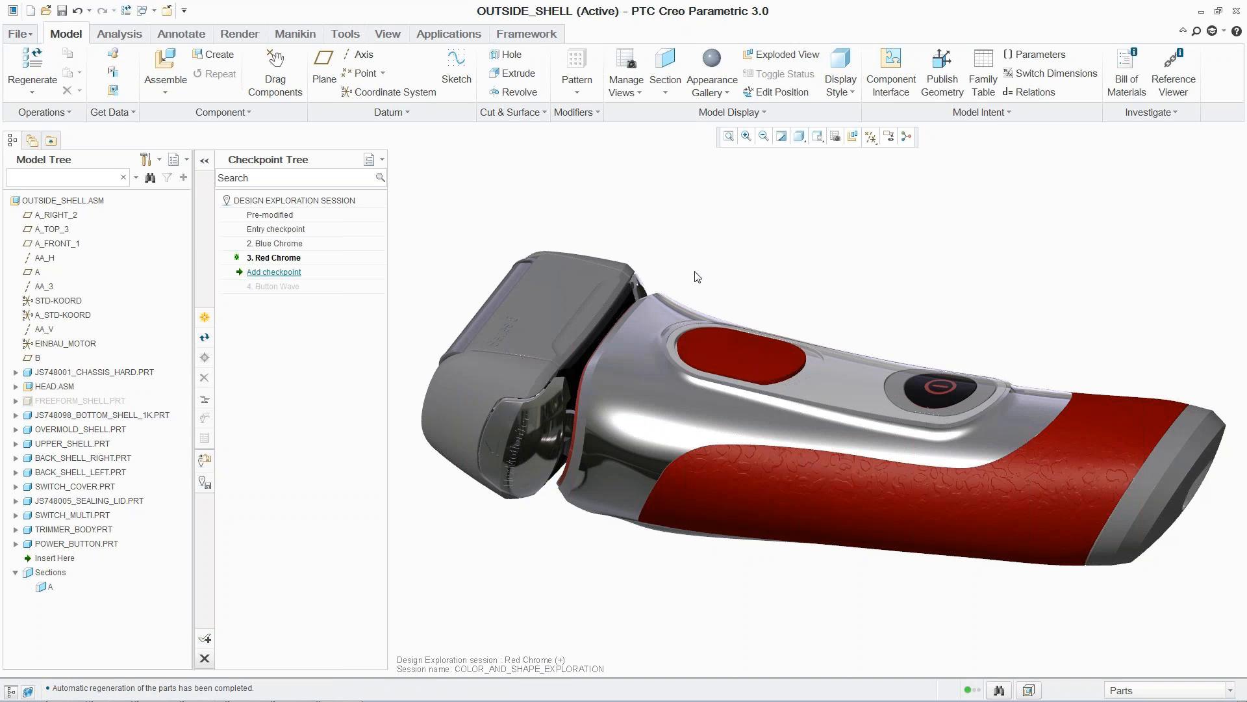
Add a checkpoint named Button Position with the keyword Button Position to the design exploration session
left_click(203, 317)
triple_click(643, 256)
key("BackSpace")
type("Button Position")
left_click(662, 275)
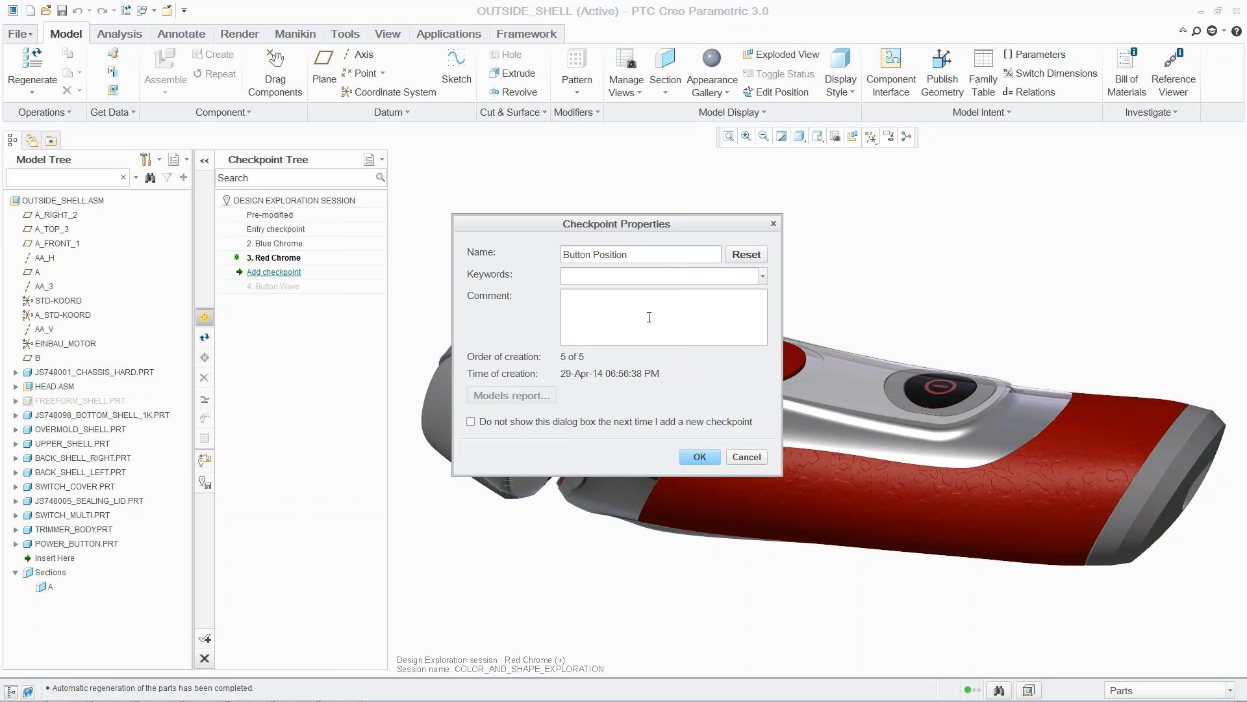
type("Button Position")
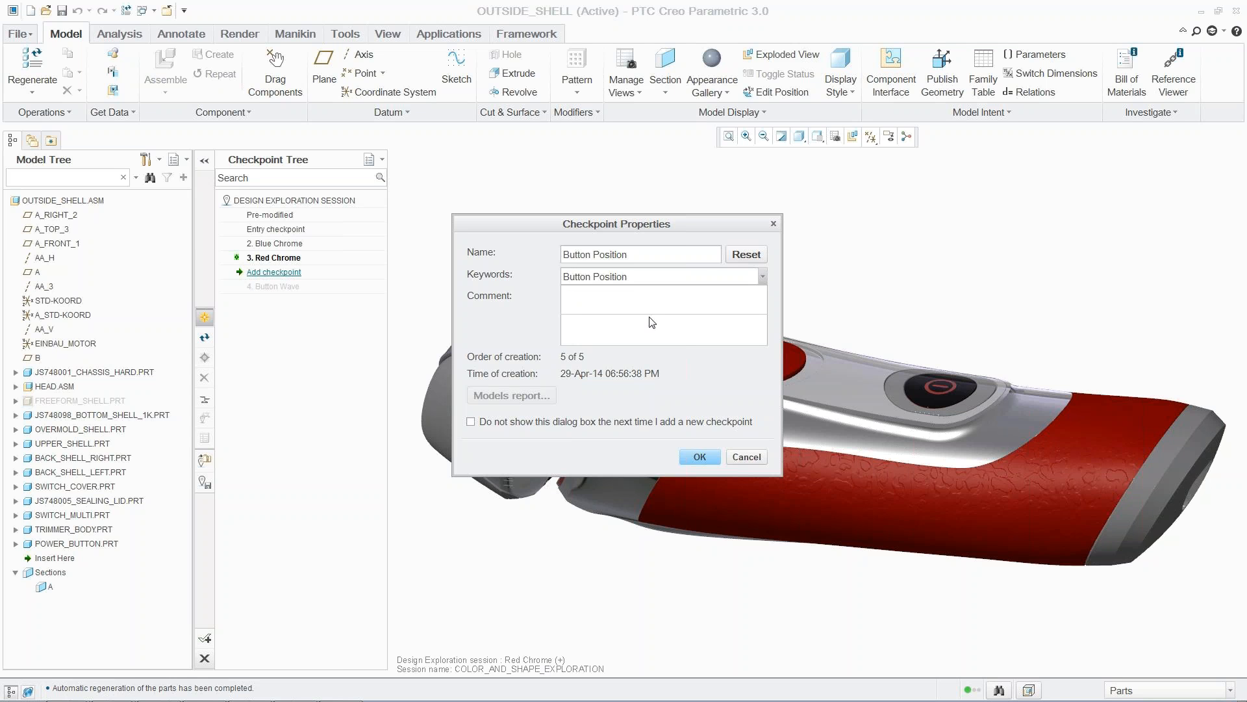
left_click(696, 460)
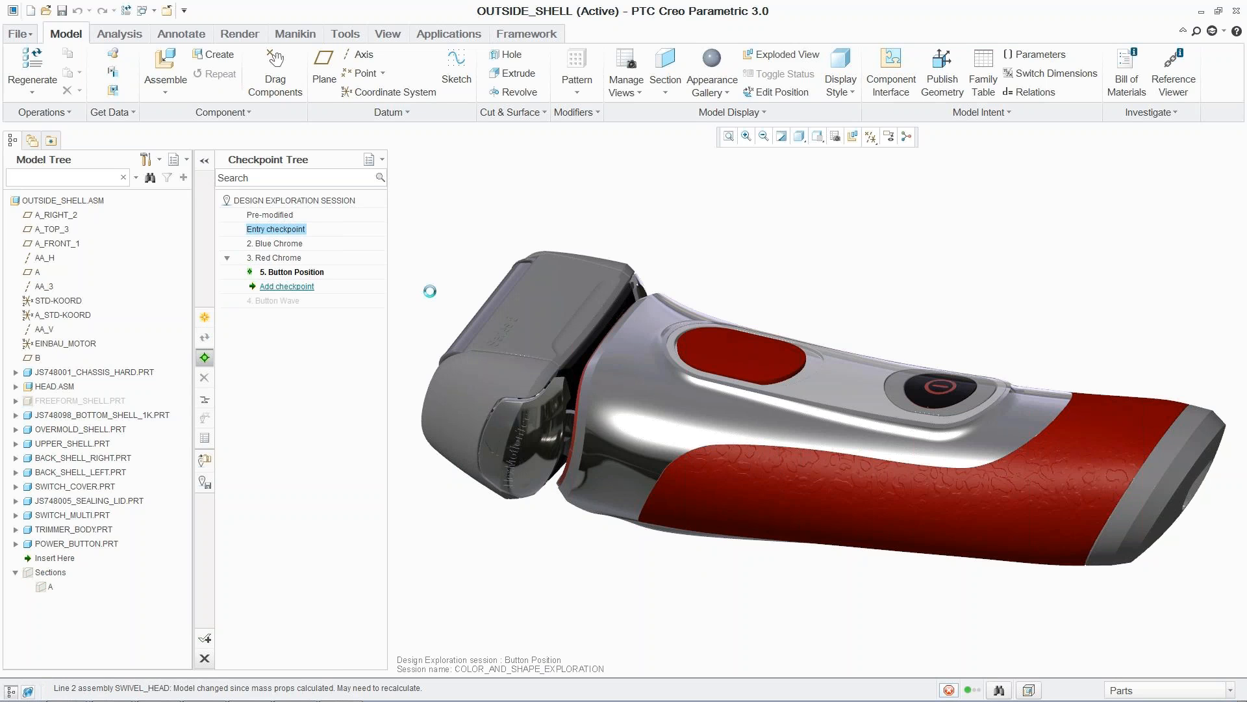
Activate the Button Wave checkpoint and suppress the SWITCH_MULTI part in the assembly
left_click(278, 301)
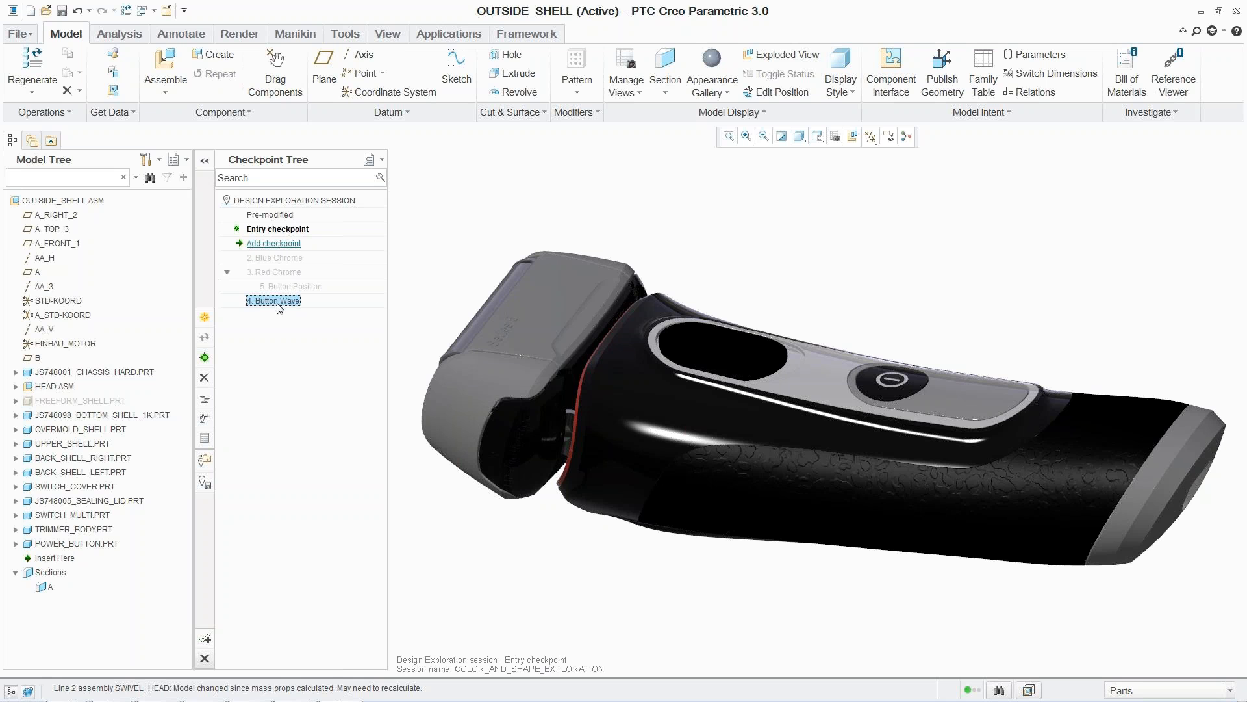
left_click(205, 357)
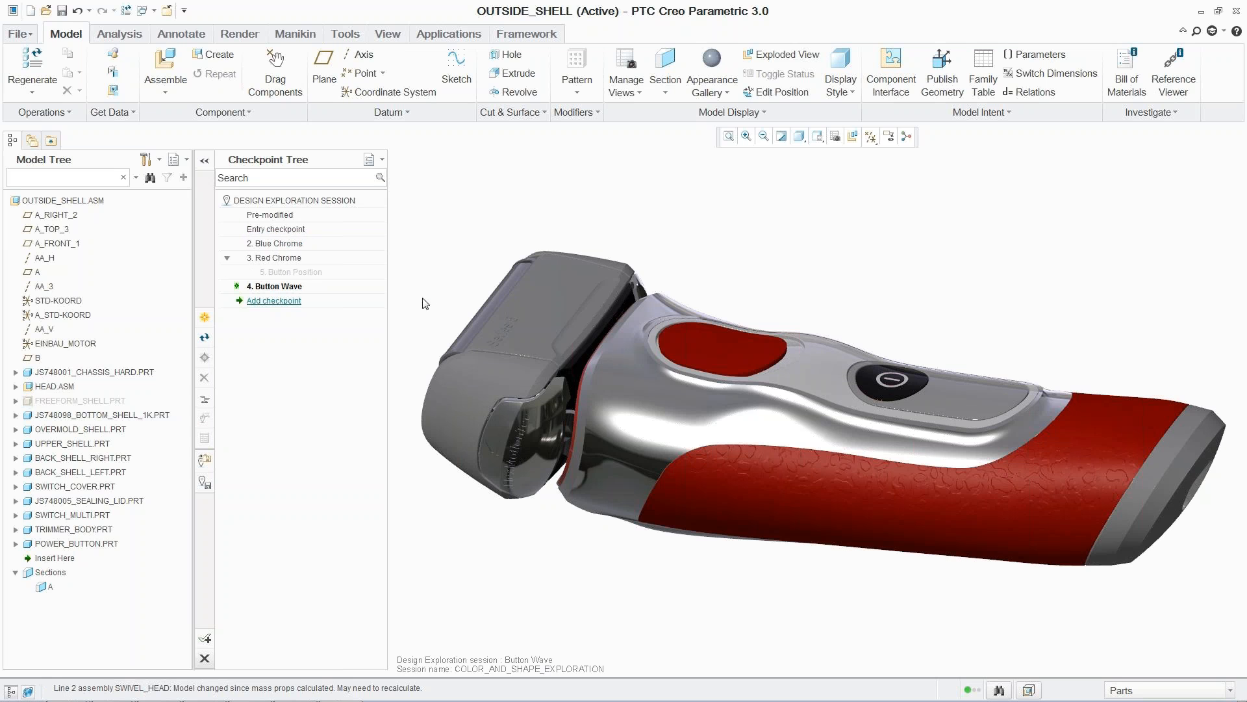
left_click(63, 516)
right_click(63, 517)
left_click(97, 221)
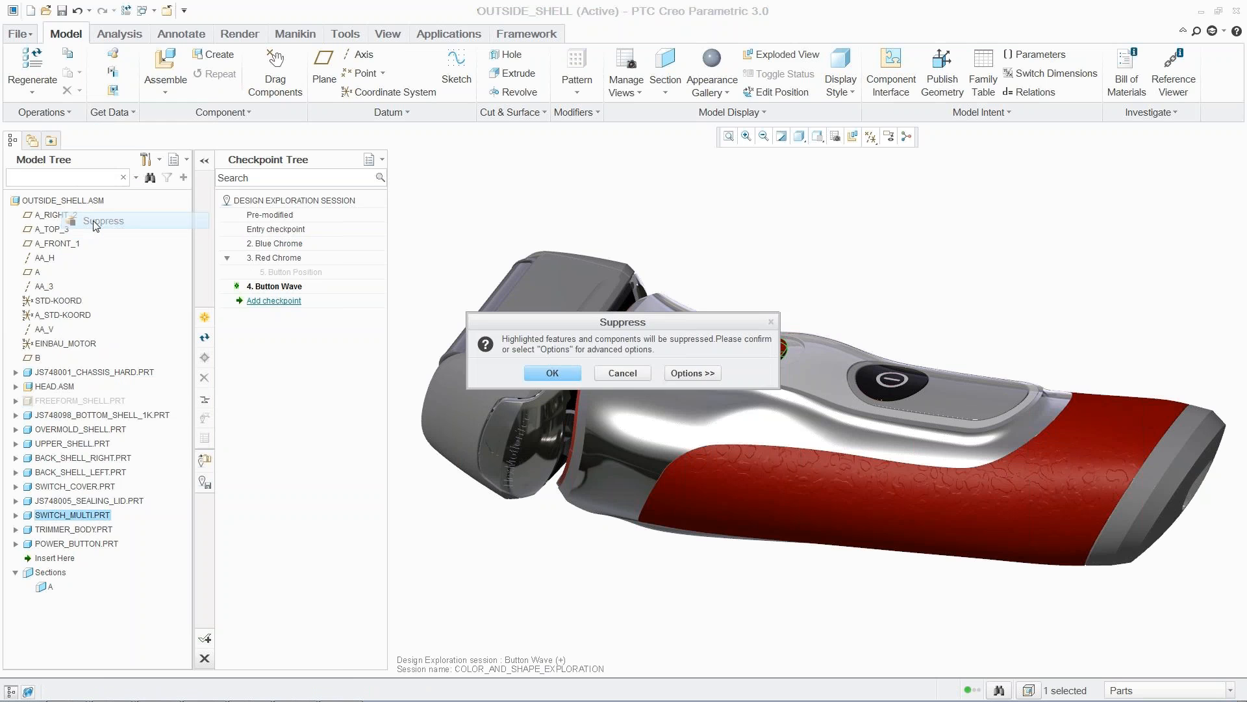
left_click(553, 373)
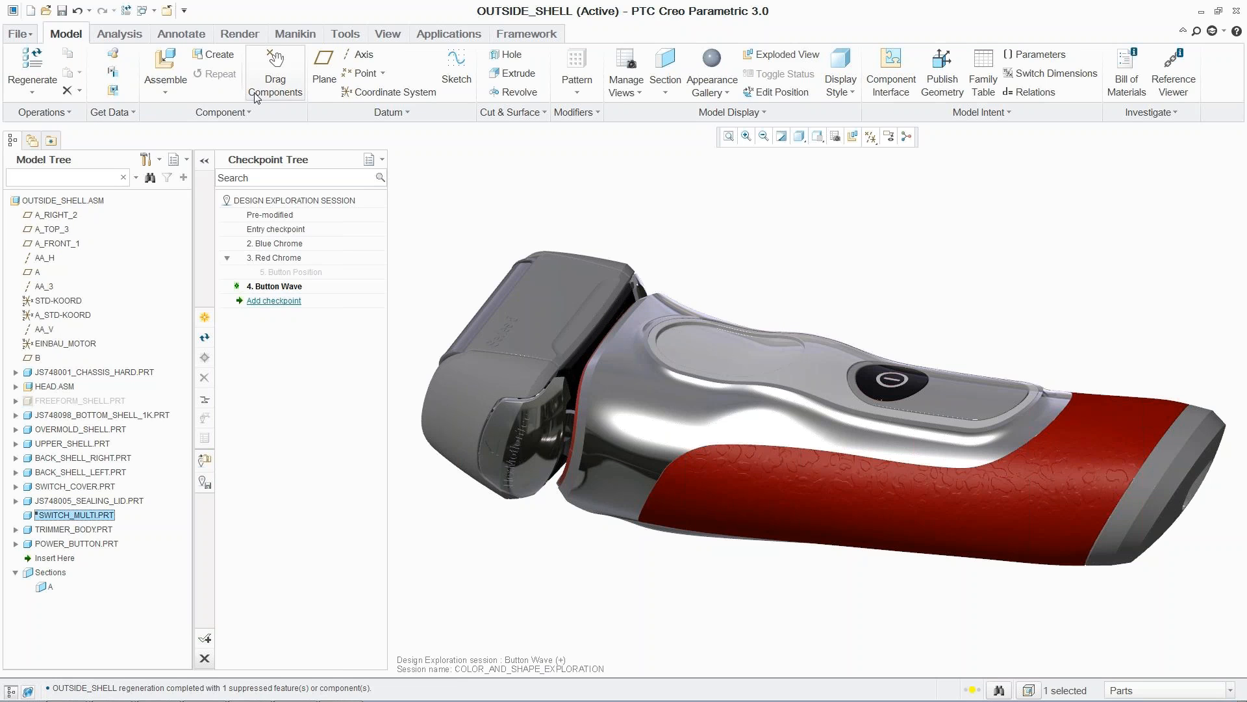
Assemble alt_switch.prt into the shaver assembly using the Default placement constraint
left_click(163, 60)
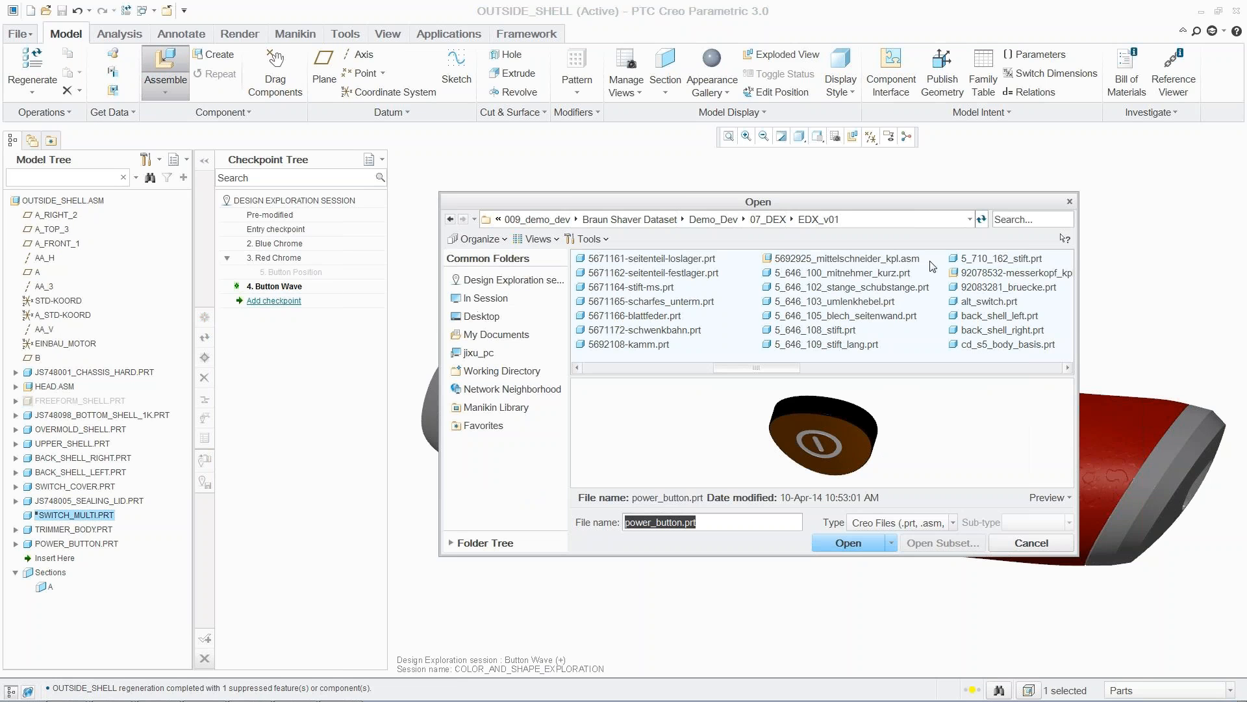
type("alt")
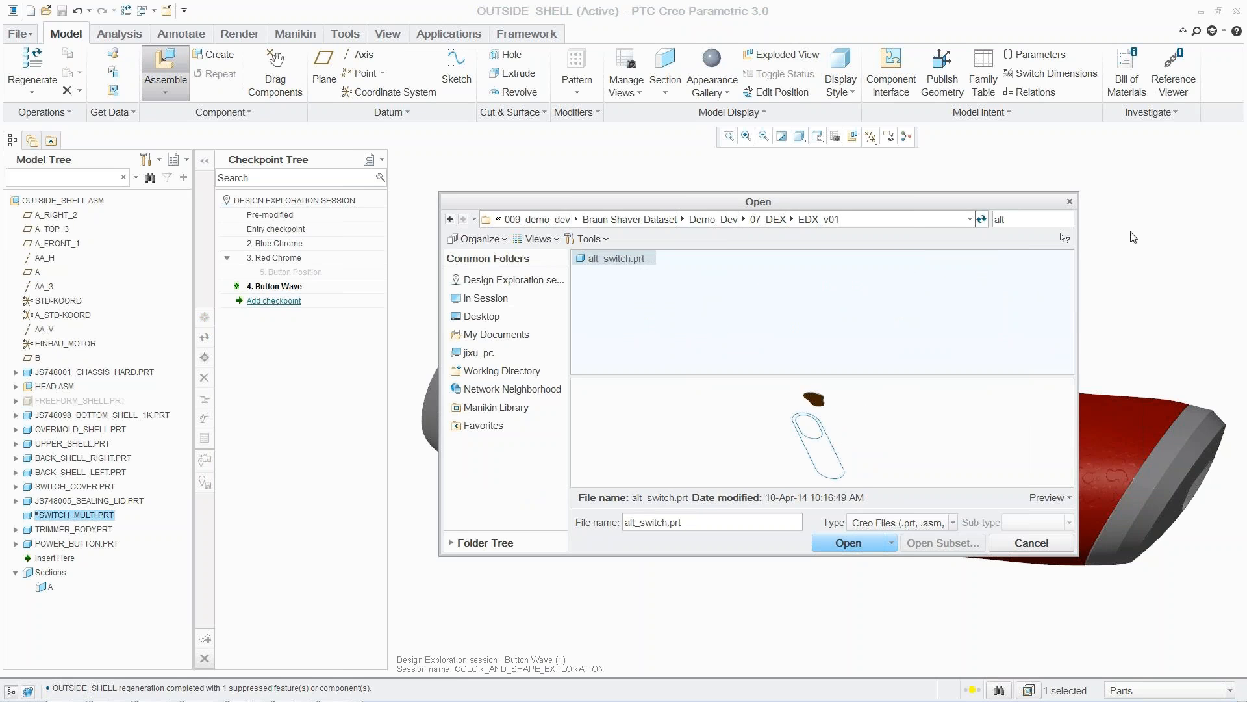
left_click(848, 542)
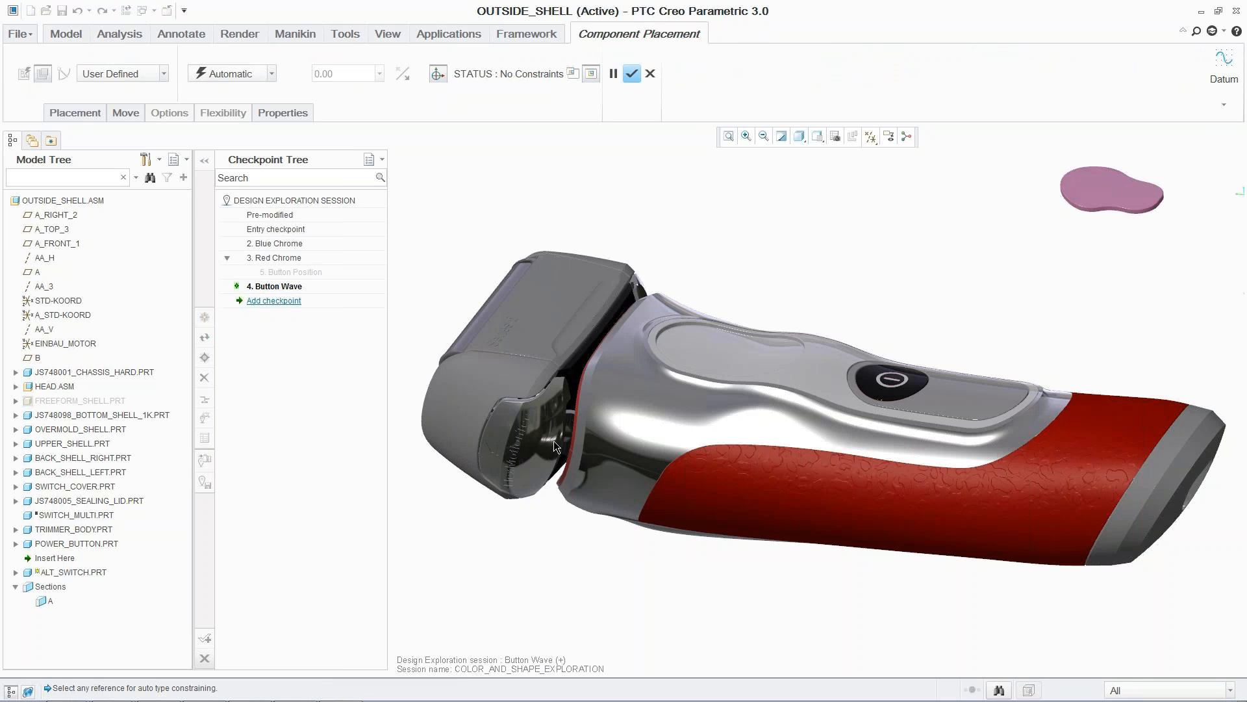
left_click(258, 74)
scroll(234, 120, "down", 5)
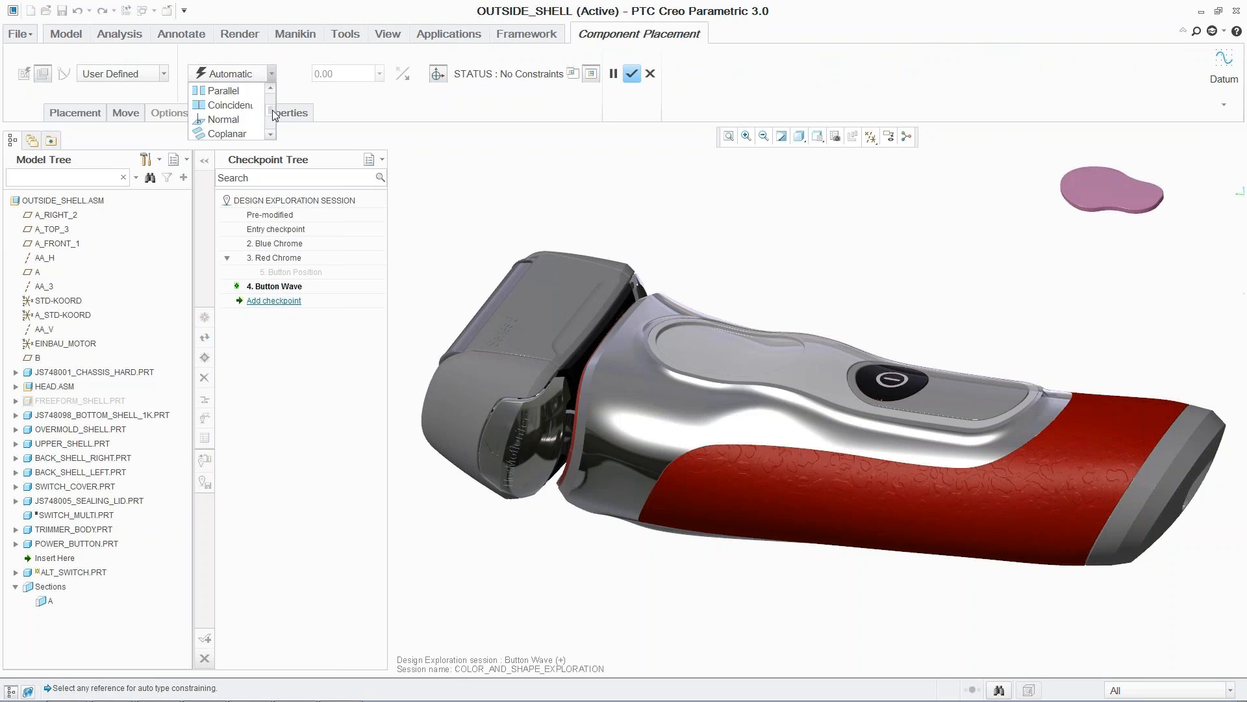
left_click(233, 134)
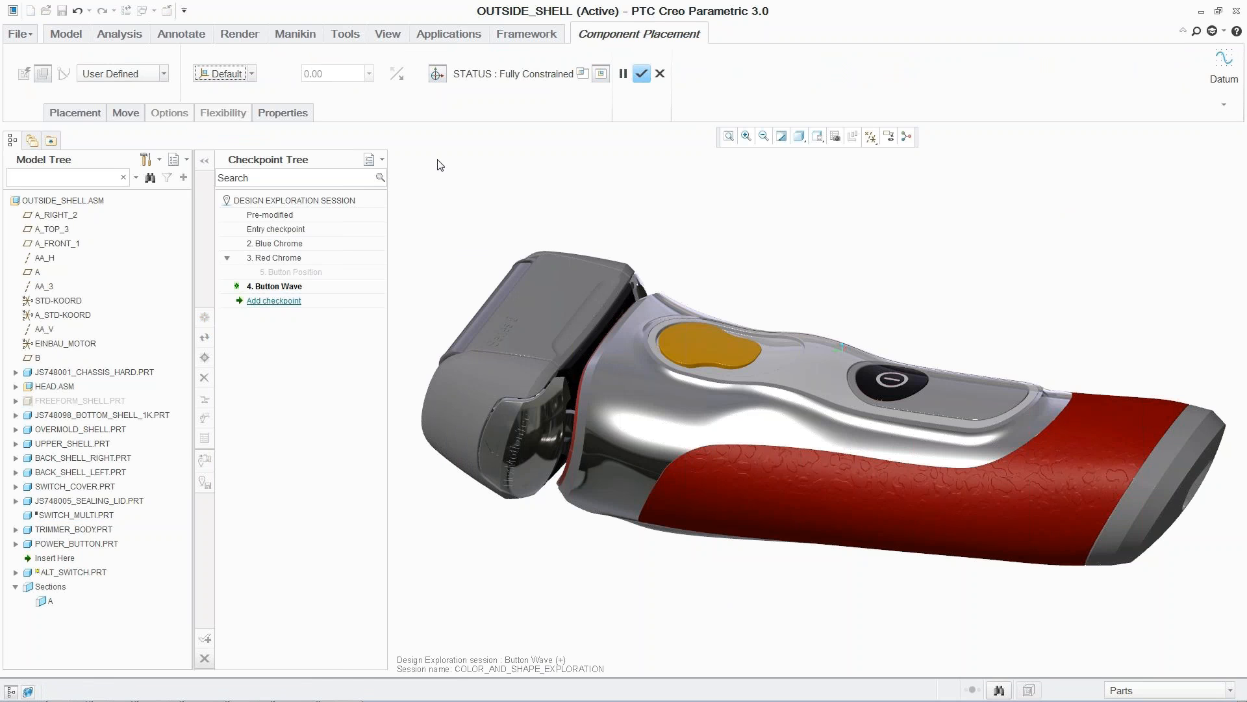
middle_click(724, 212)
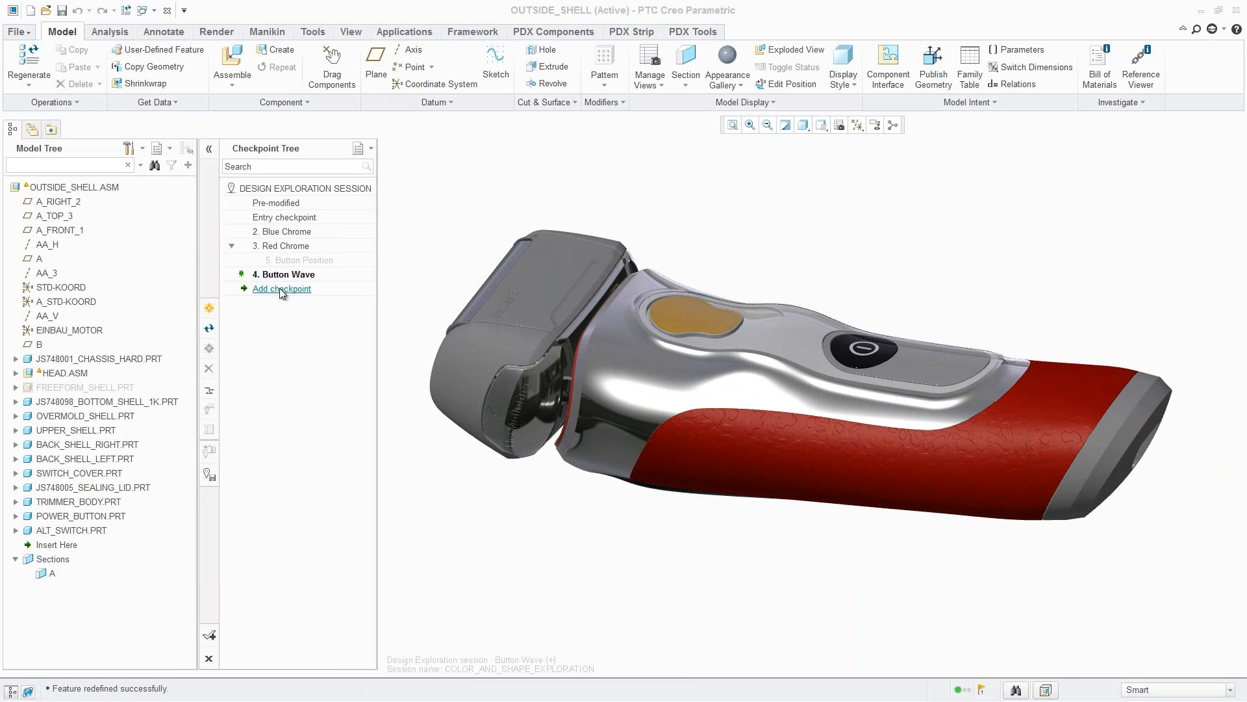
Add a checkpoint named new button to the design exploration session
left_click(209, 308)
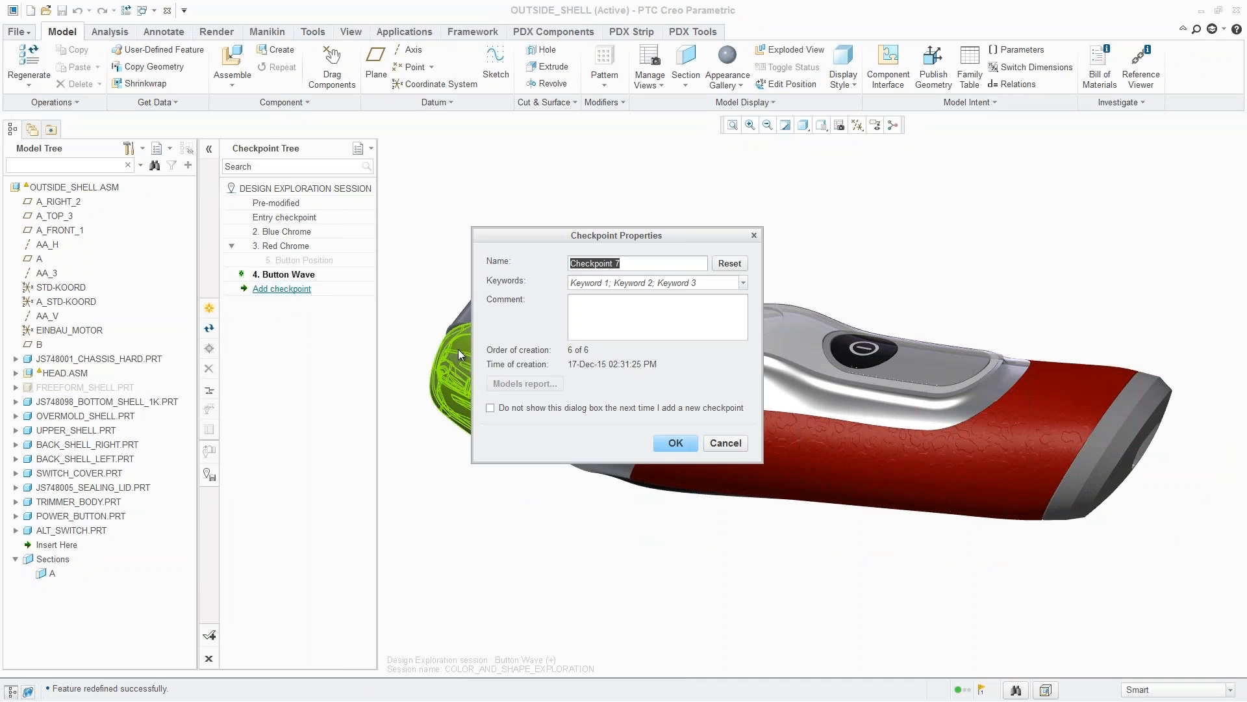
type("new button")
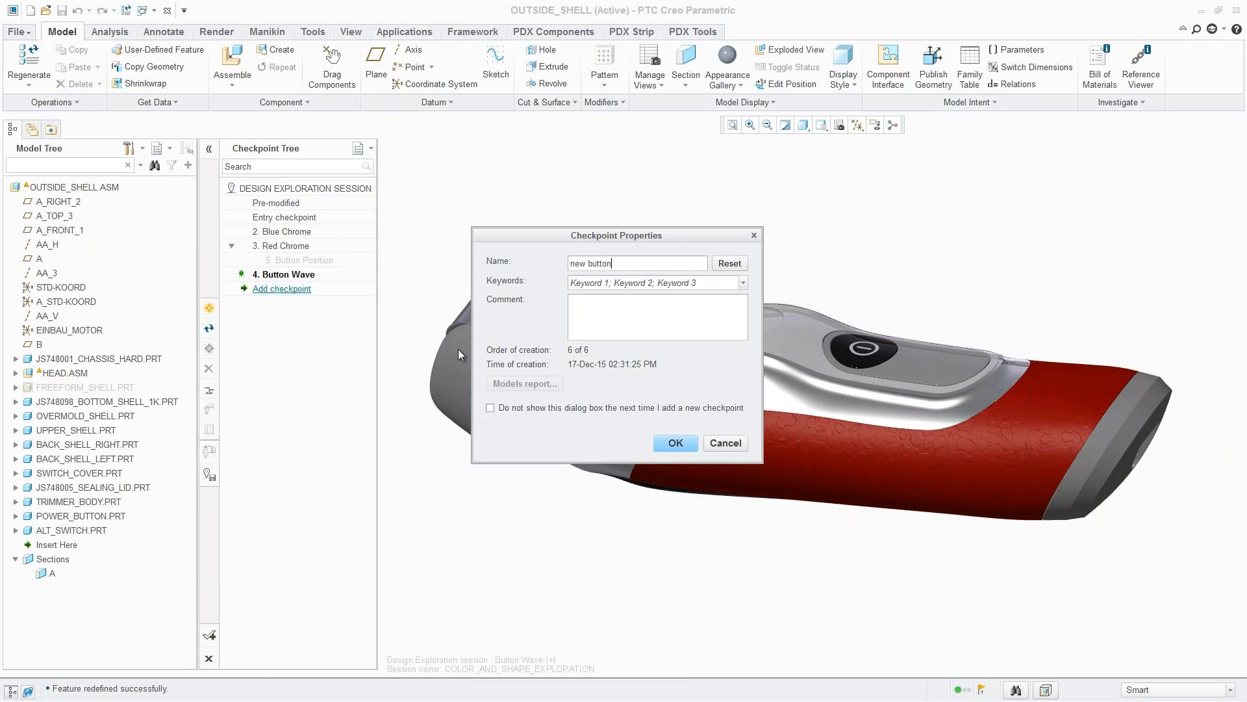
left_click(675, 443)
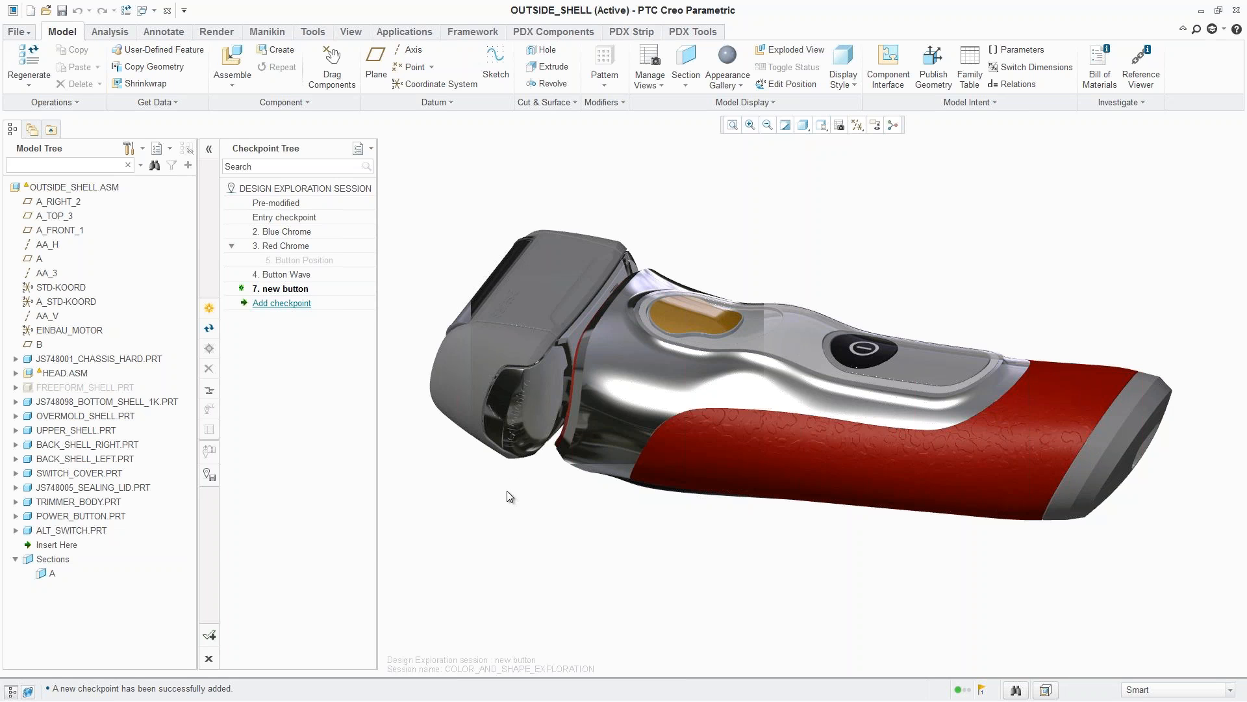
Save the design exploration session to the Demo folder, overwriting the existing color_and_shape_exploration.tmu file
left_click(209, 479)
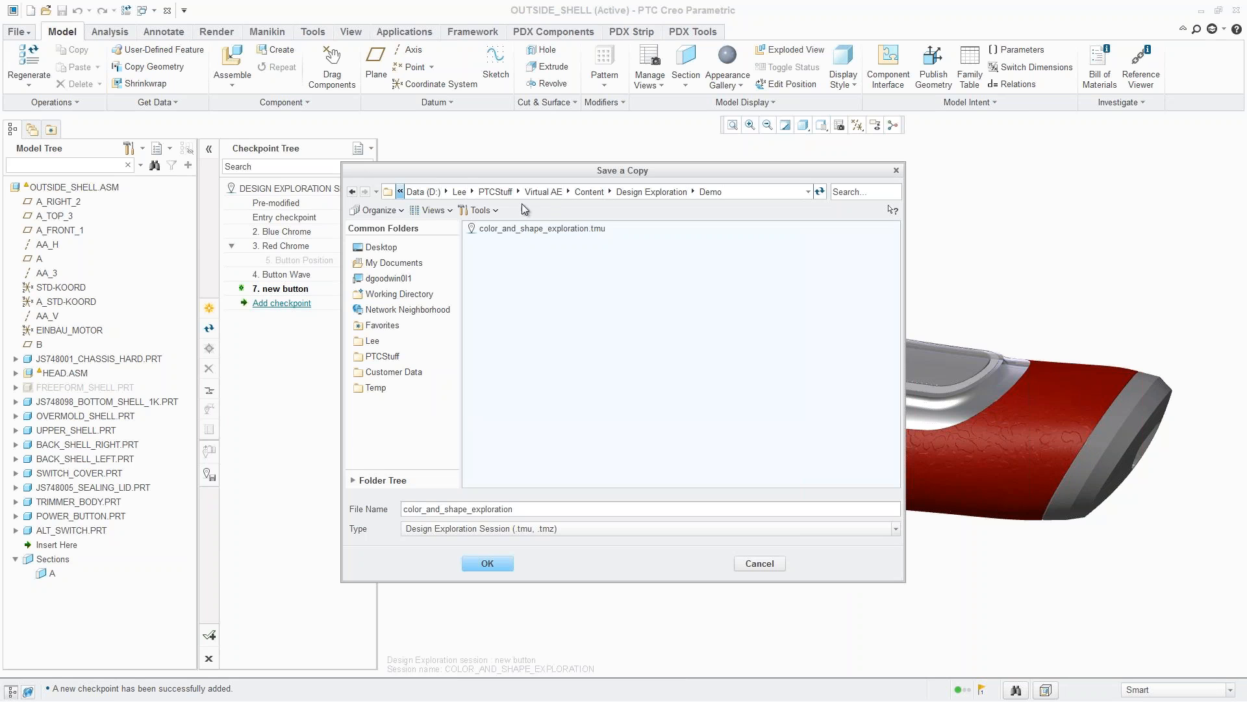
left_click(483, 228)
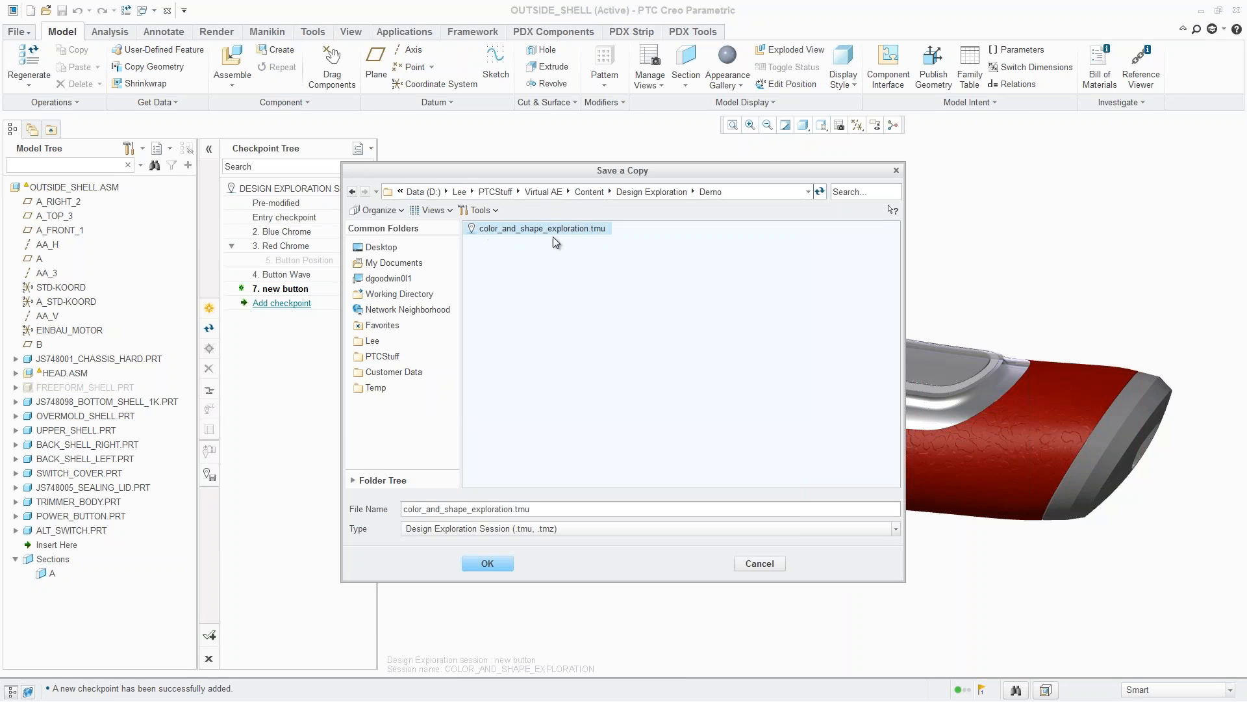
left_click(481, 564)
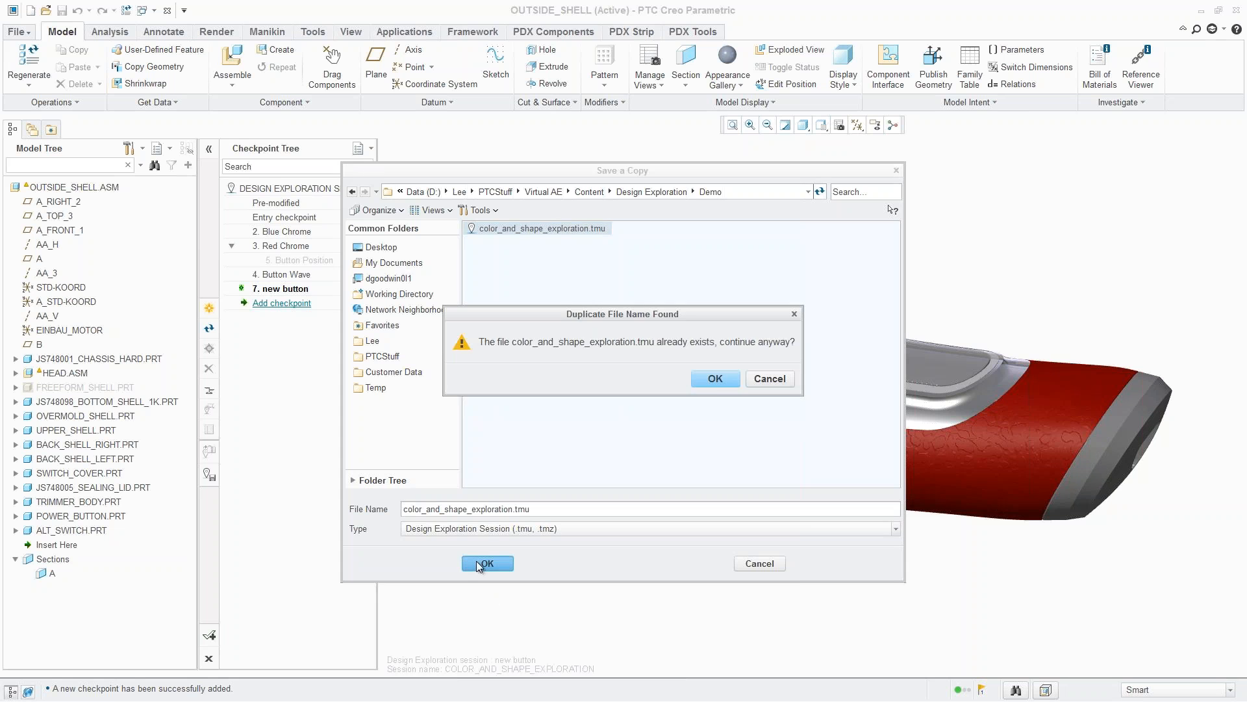
left_click(716, 379)
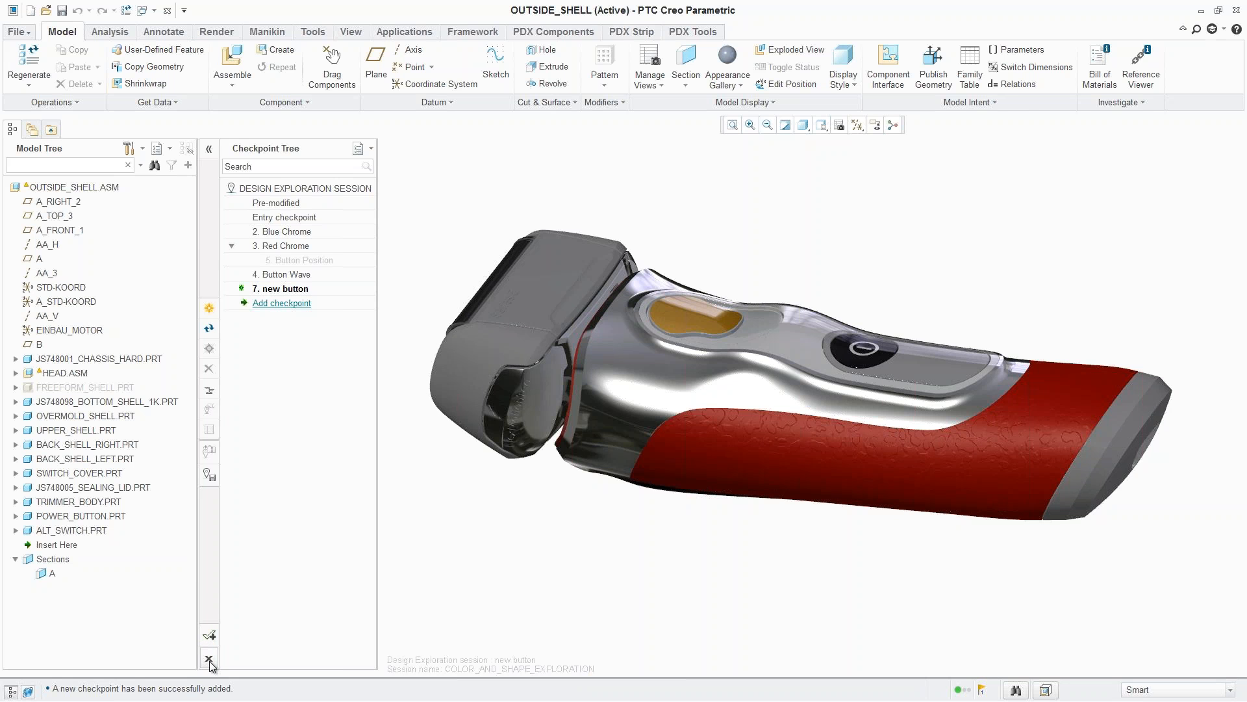
Activate the Entry checkpoint, followed by the Blue Chrome checkpoint
left_click(272, 218)
right_click(272, 218)
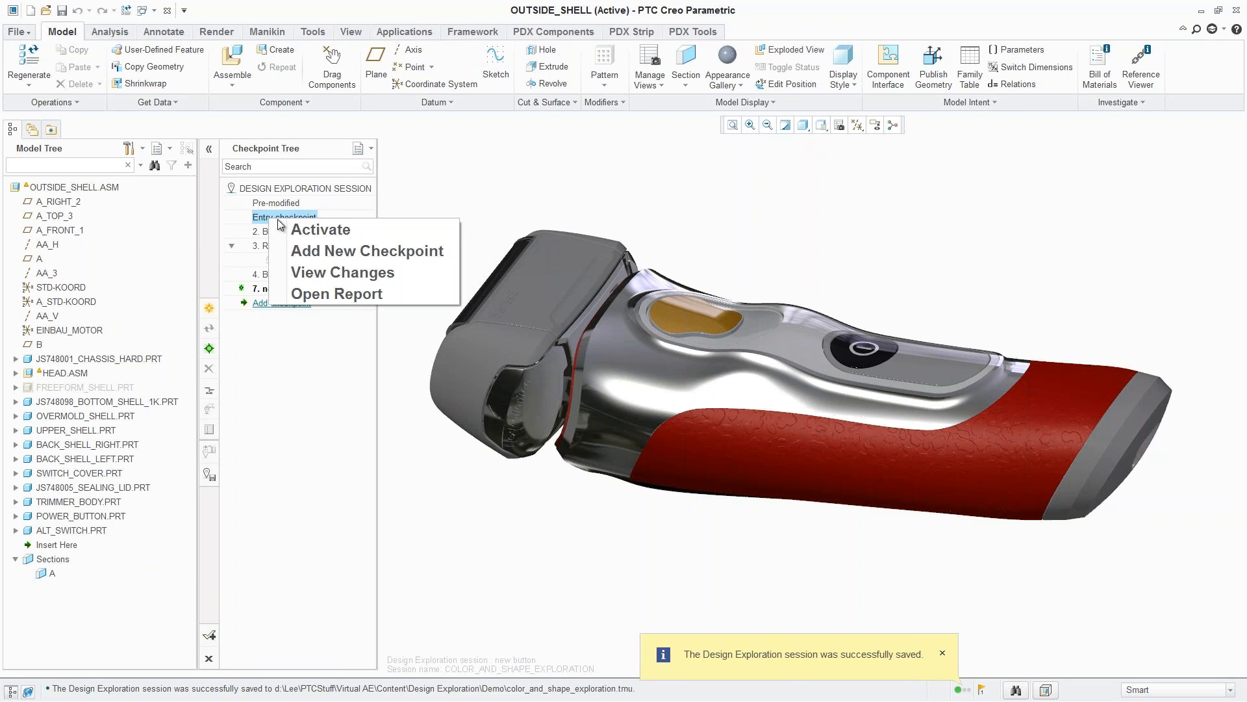
left_click(302, 231)
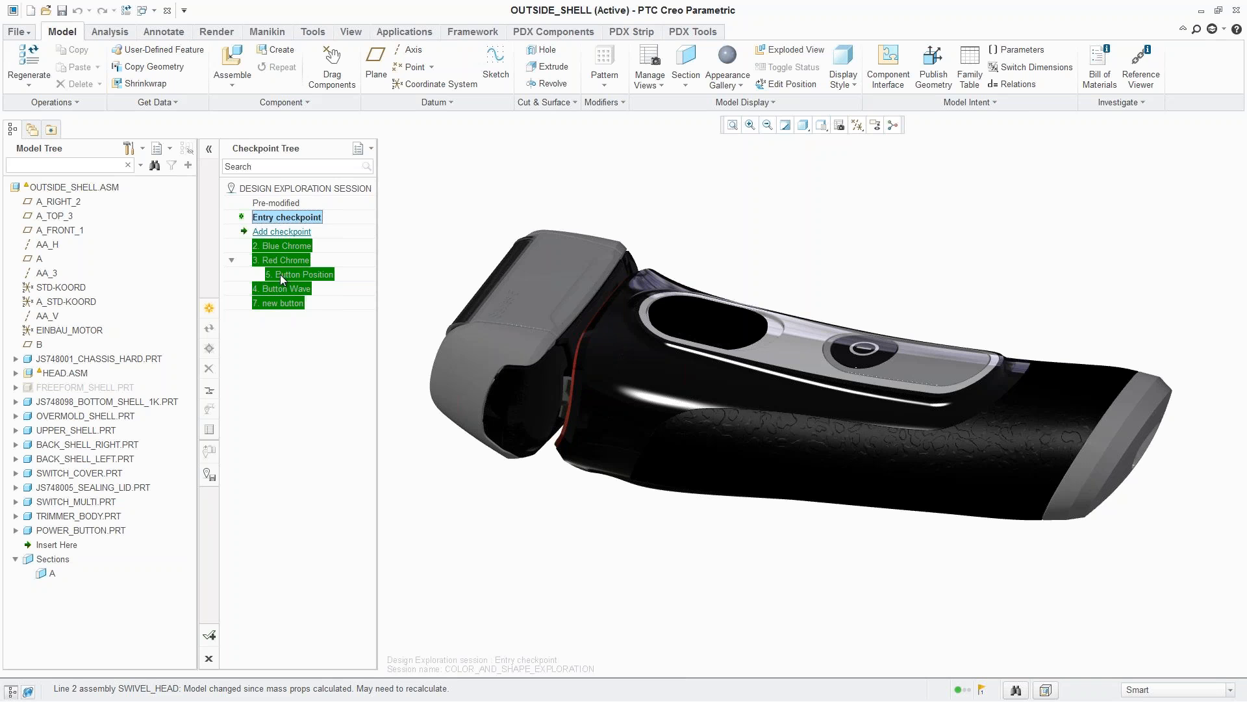
right_click(279, 246)
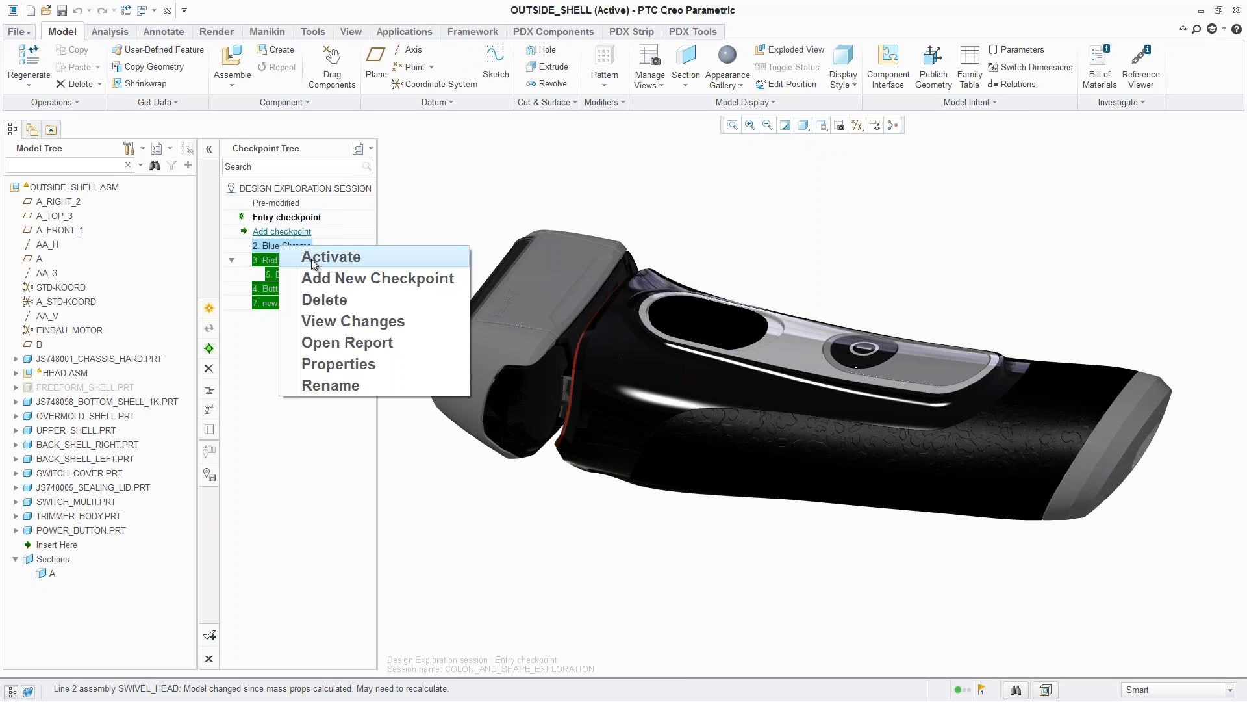
left_click(320, 257)
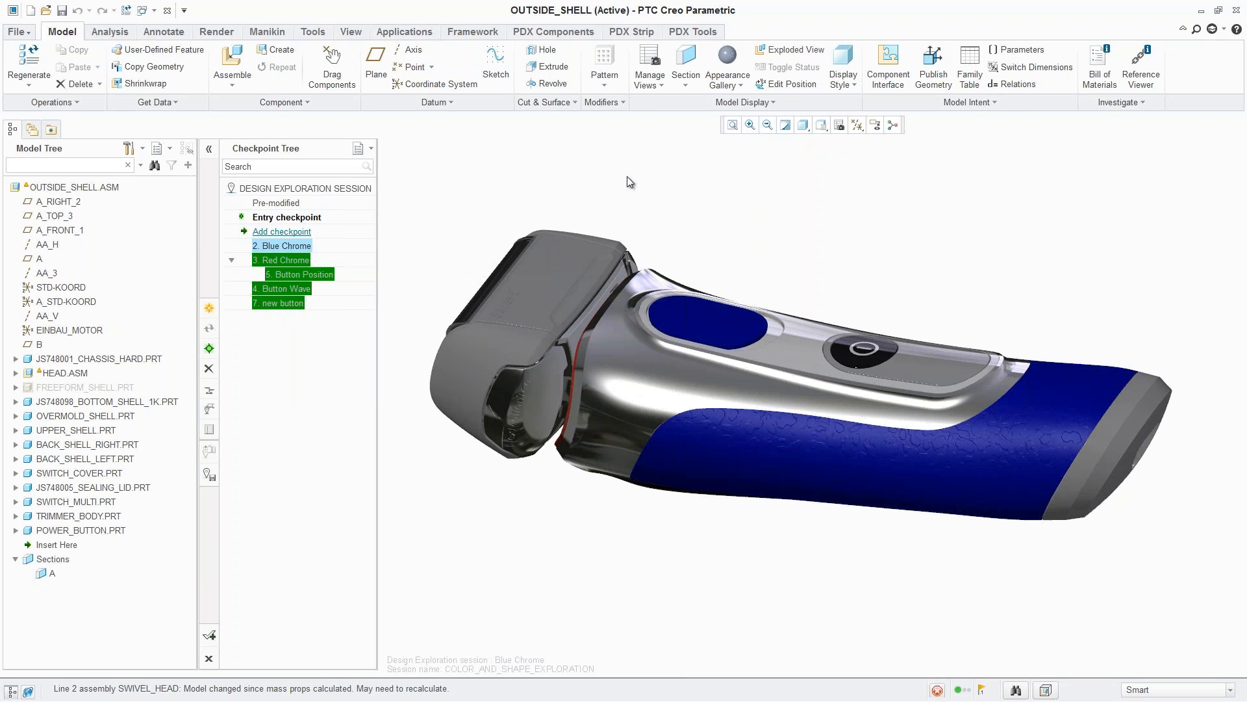
Accept the design exploration session with the Blue Chrome variant, keeping the option to save the session enabled
left_click(210, 636)
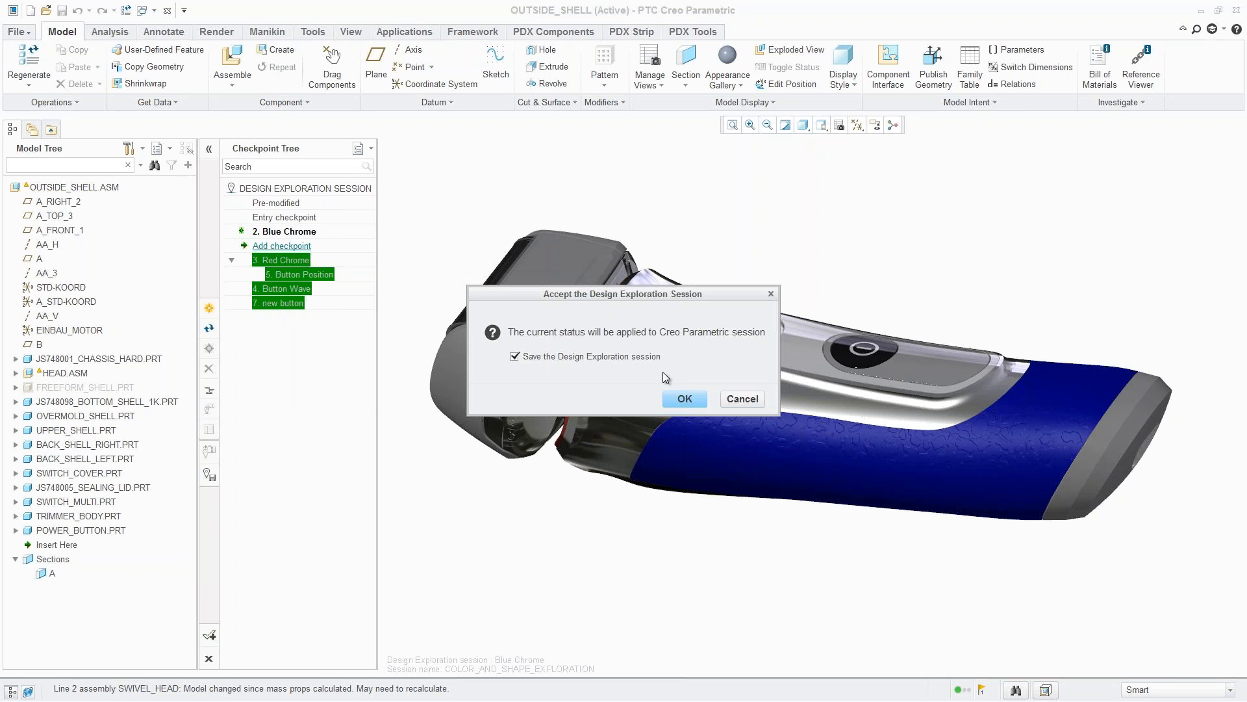
left_click(684, 398)
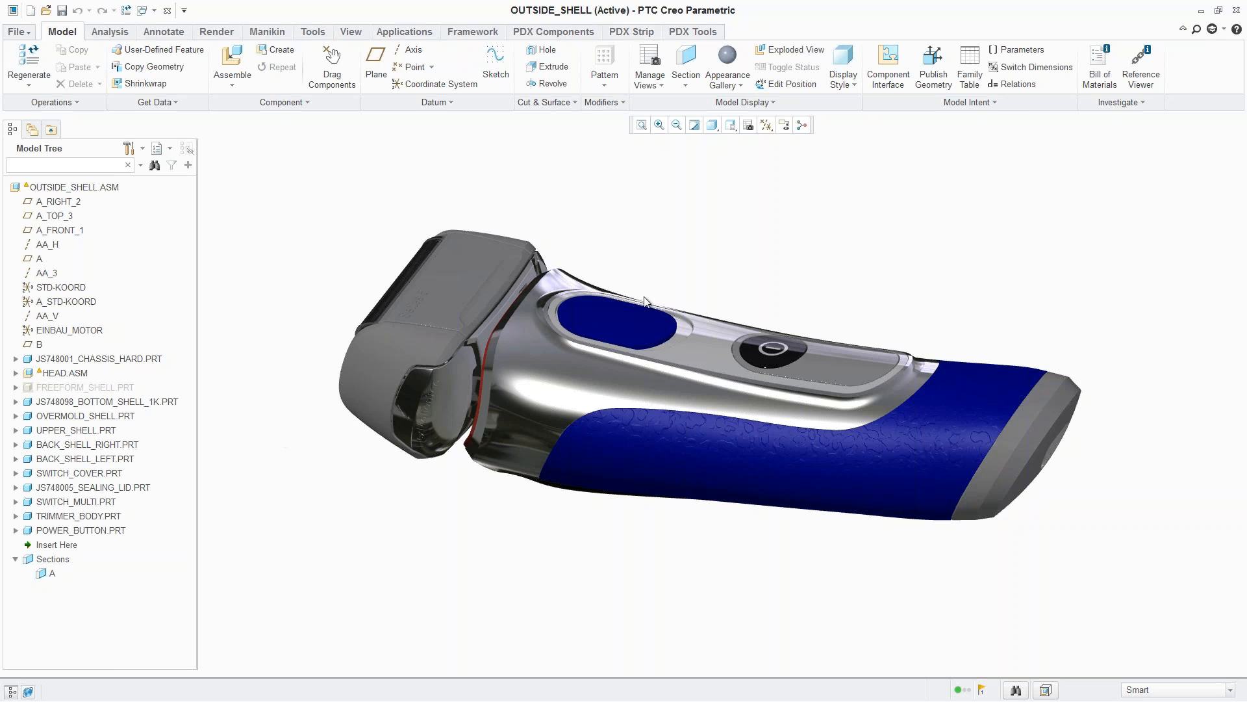
middle_click_drag(715, 259, 710, 256)
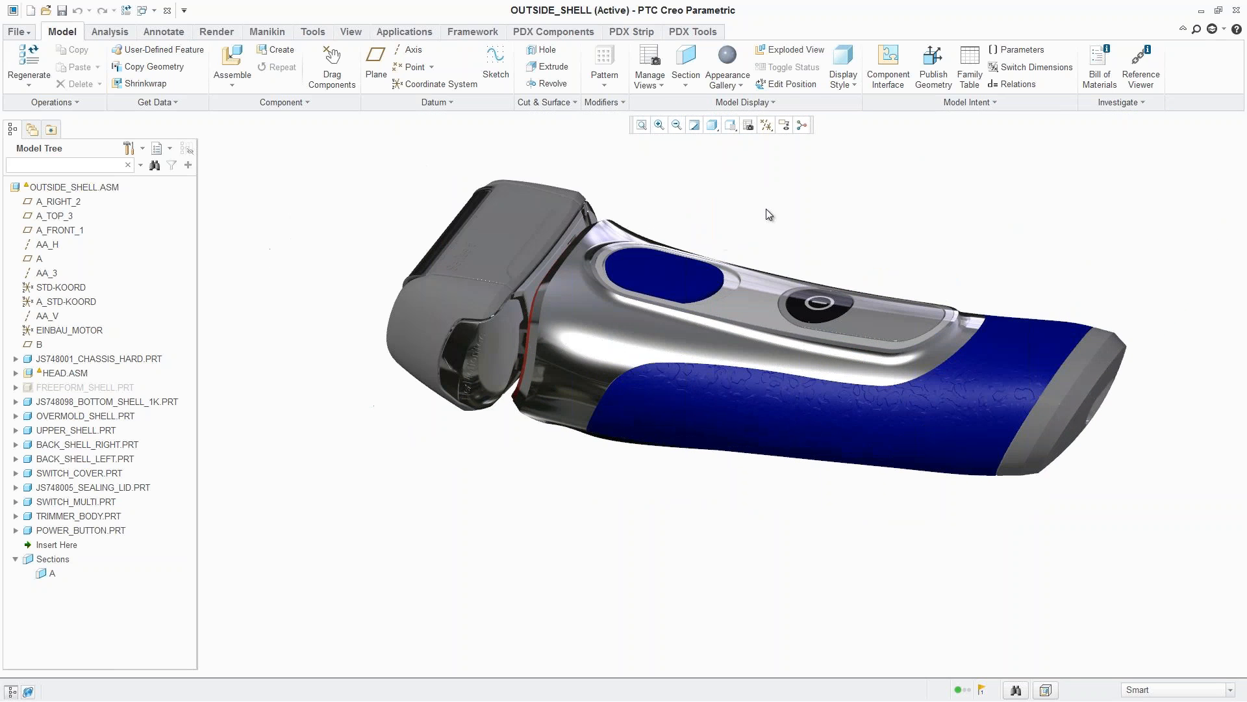
Show the session management commands and locate the Design Exploration session entry
left_click(20, 33)
mouse_move(57, 275)
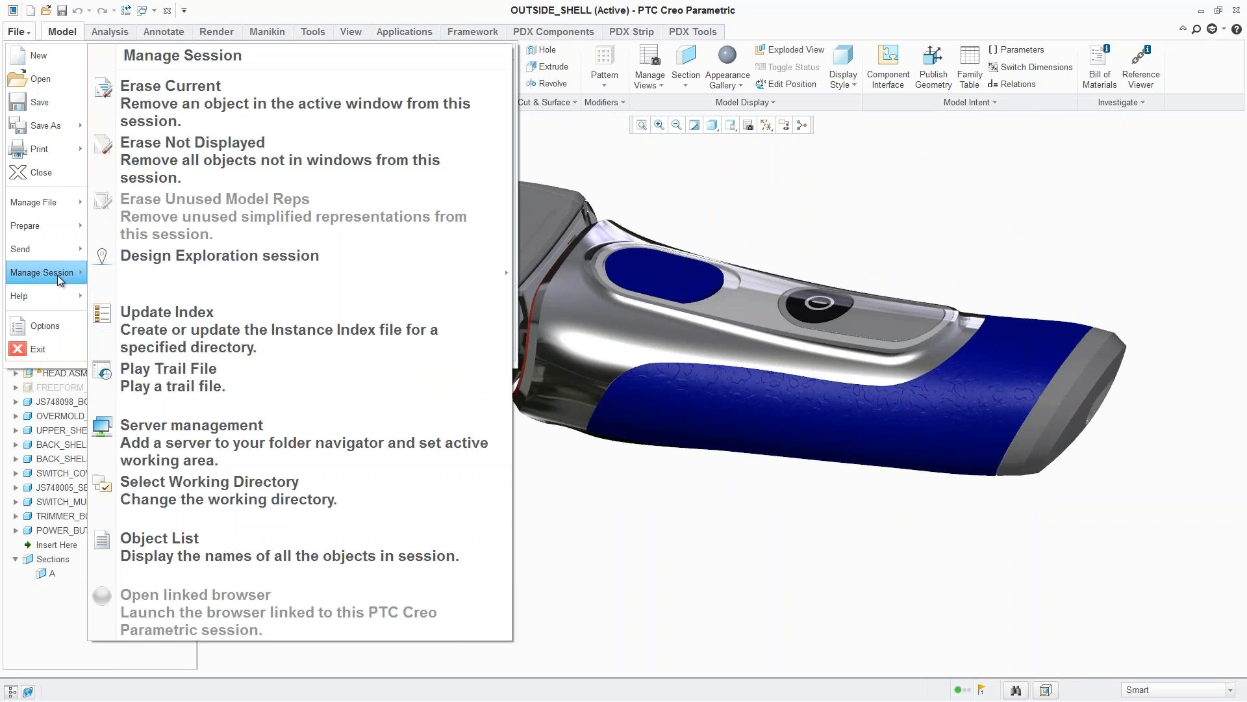
mouse_move(311, 256)
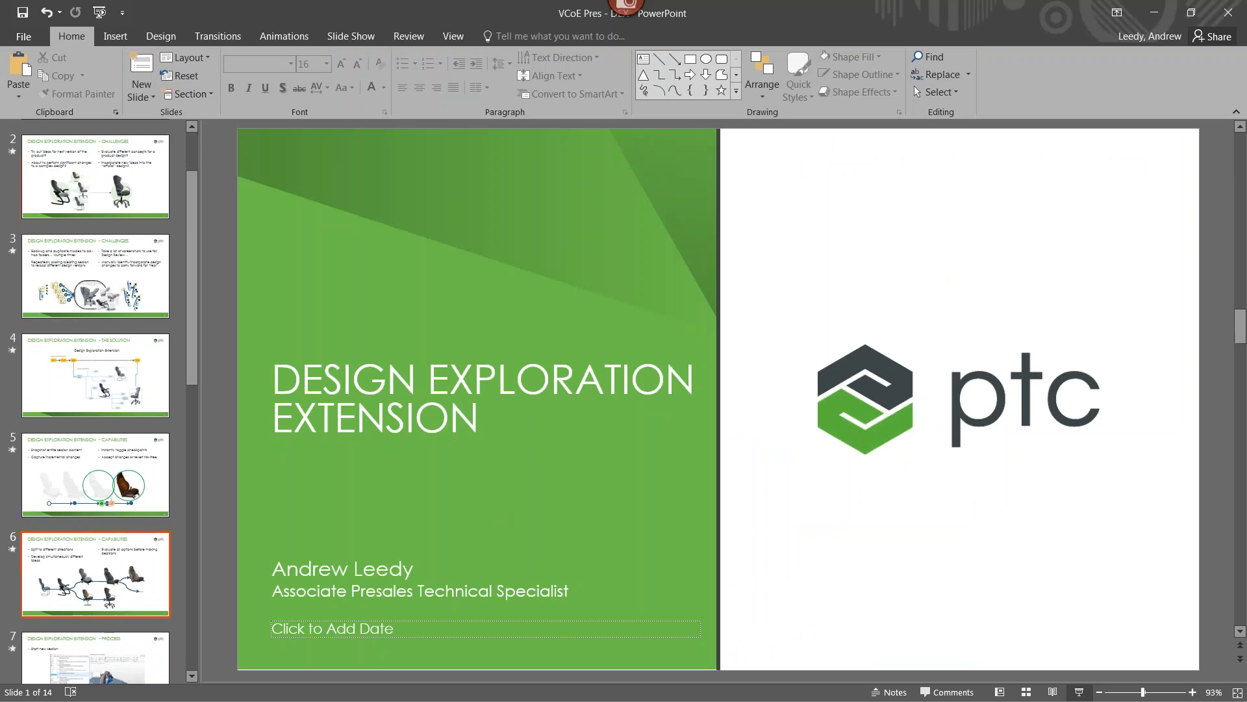
Switch to PowerPoint and start the slide show from slide 13, Design Exploration Extension - Value
scroll(98, 403, "down", 10)
left_click(96, 521)
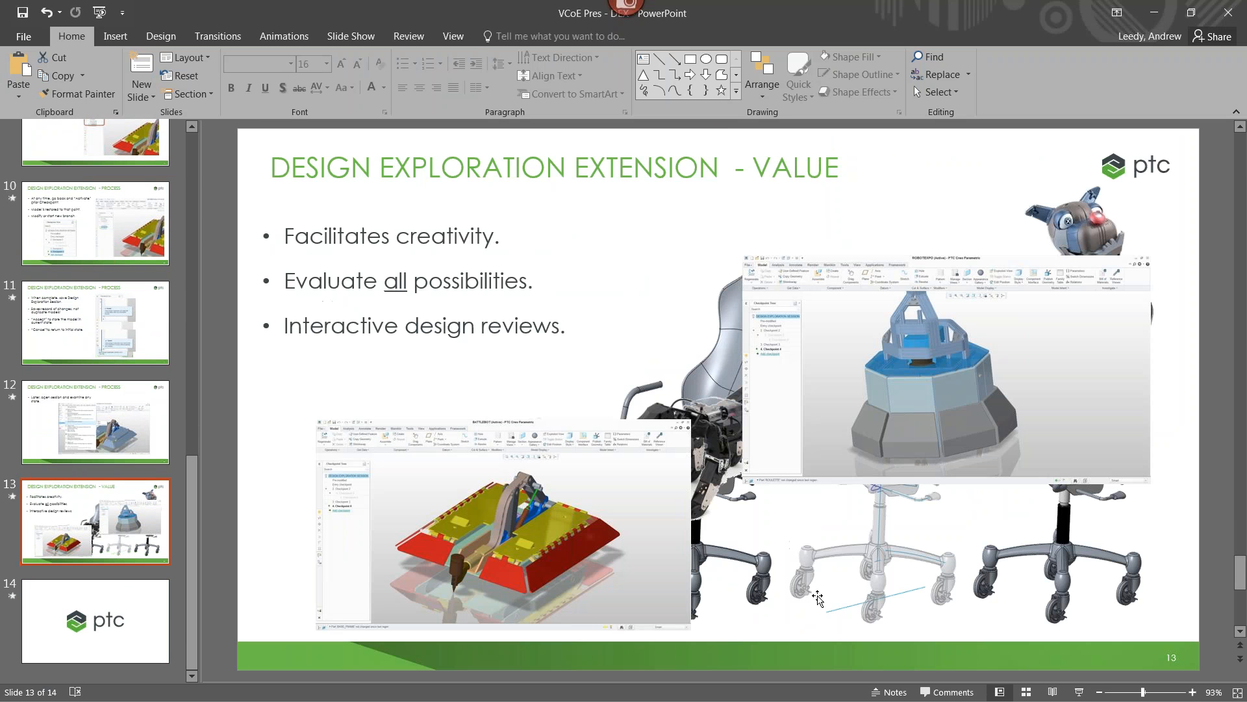
left_click(1079, 692)
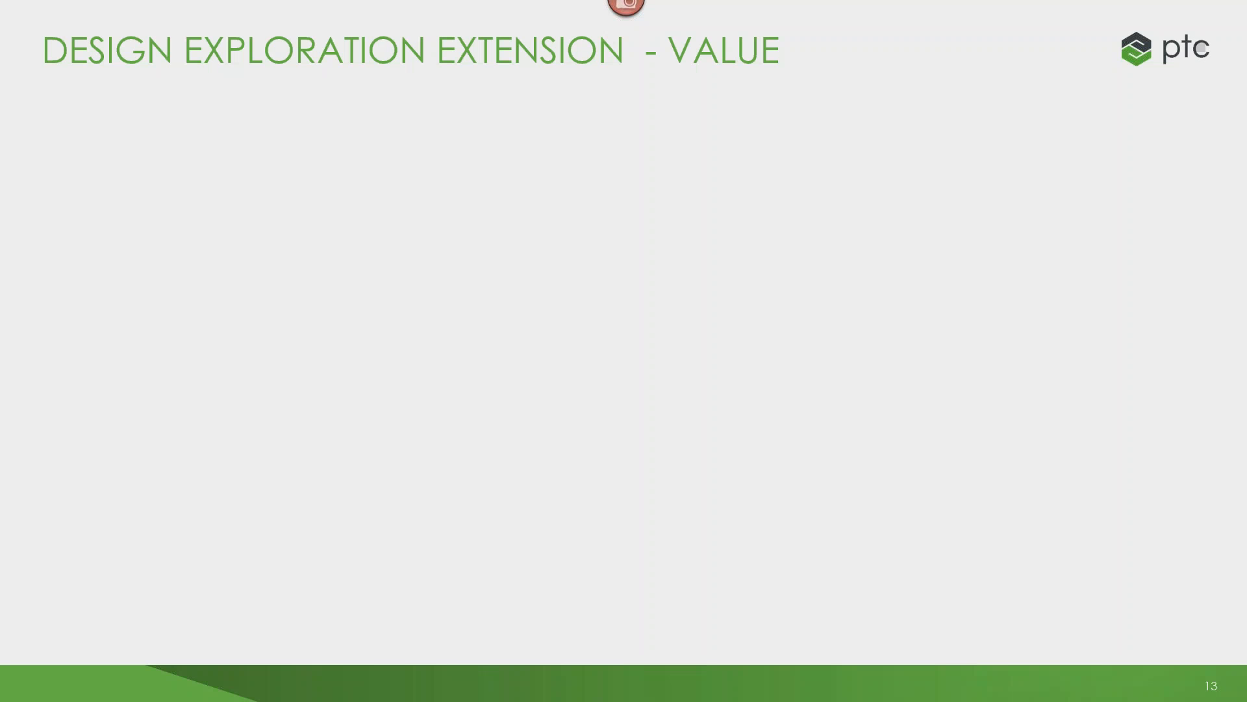